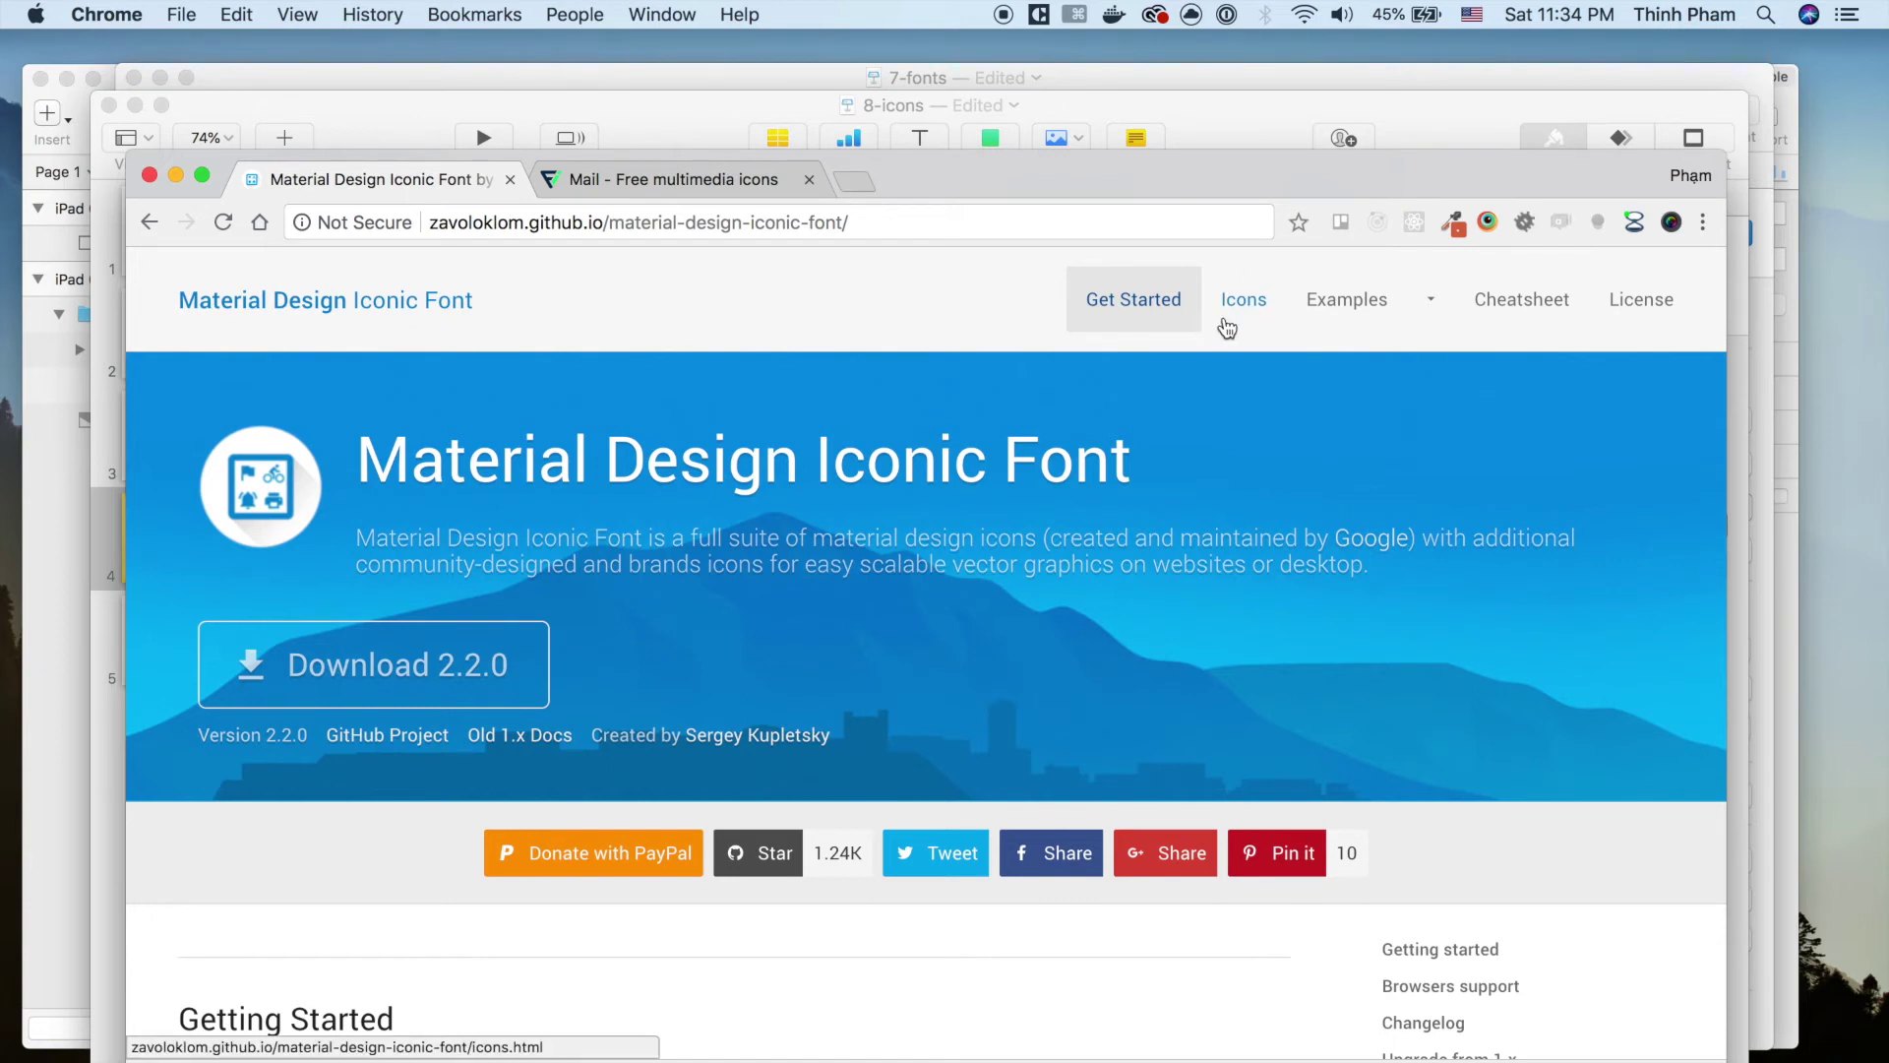
Open the Icons page of Material Design Iconic Font and browse the Web Application icons.
click(1255, 313)
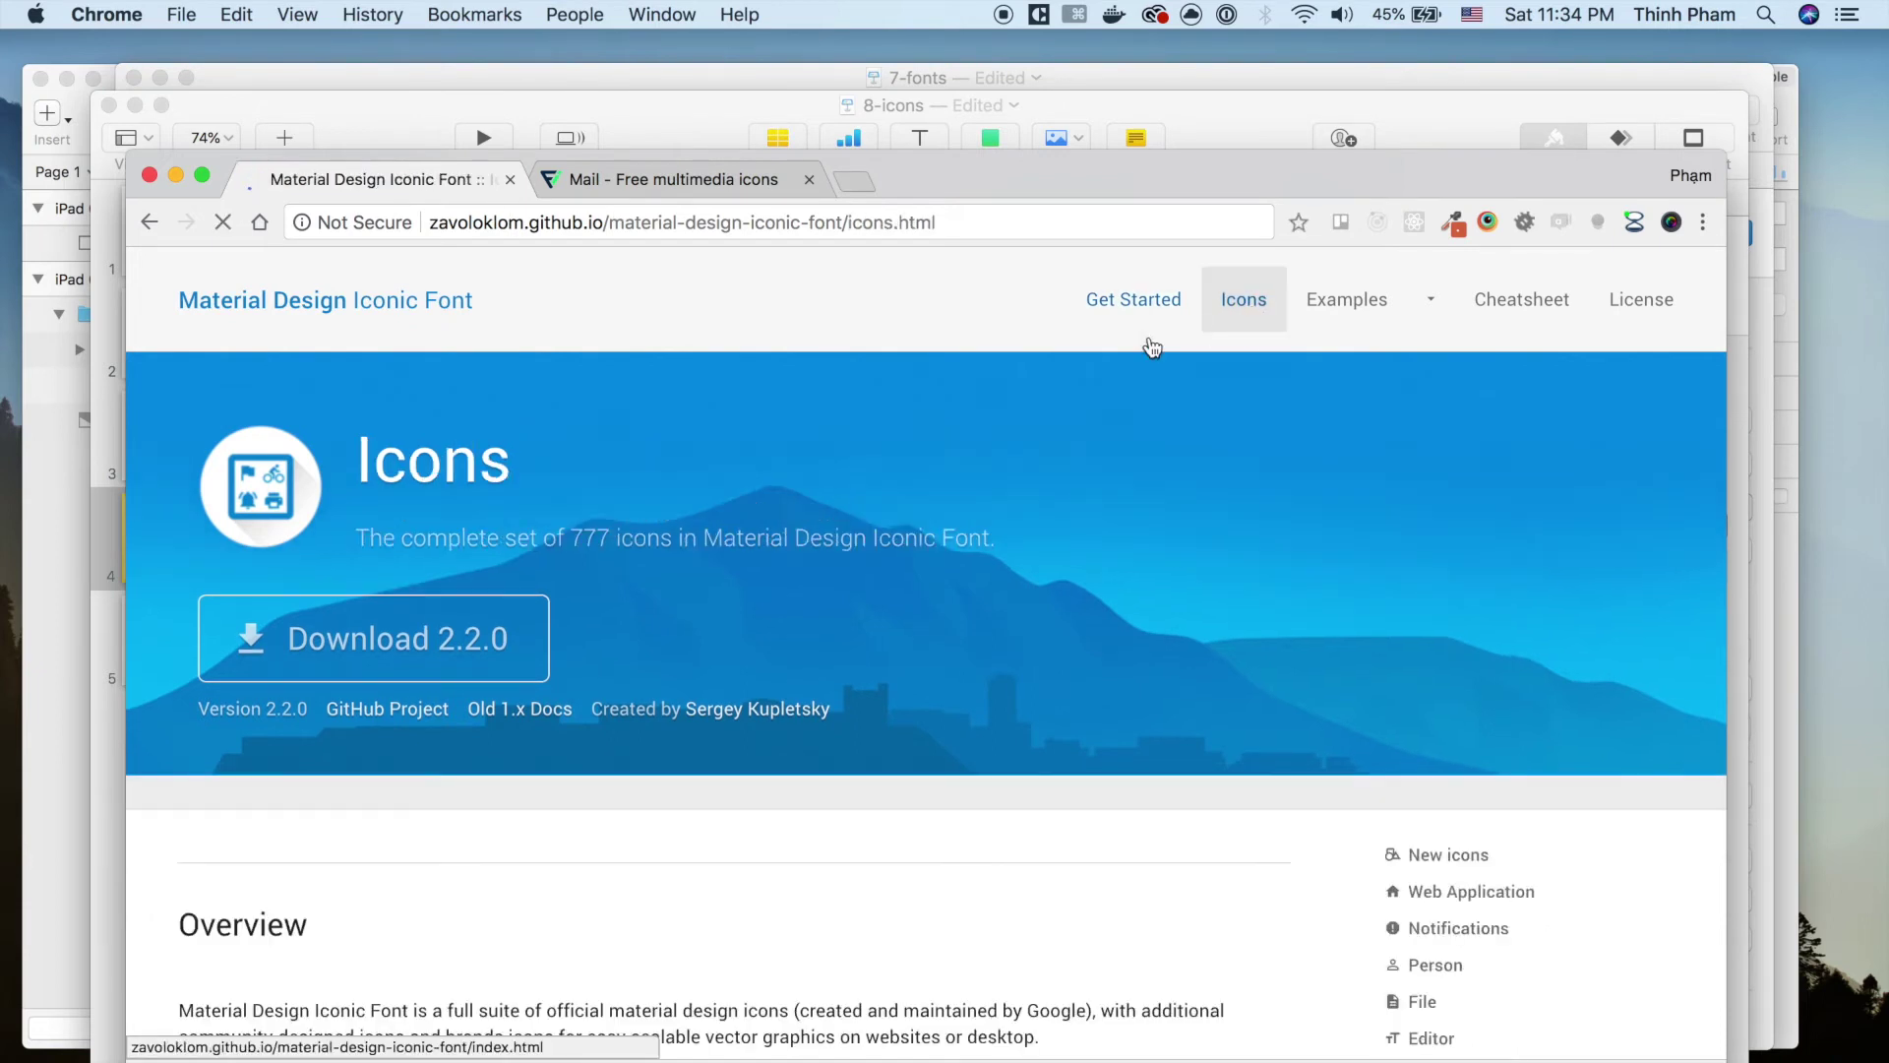
scroll(766, 731, down, 7)
scroll(764, 726, down, 3)
scroll(898, 452, down, 2)
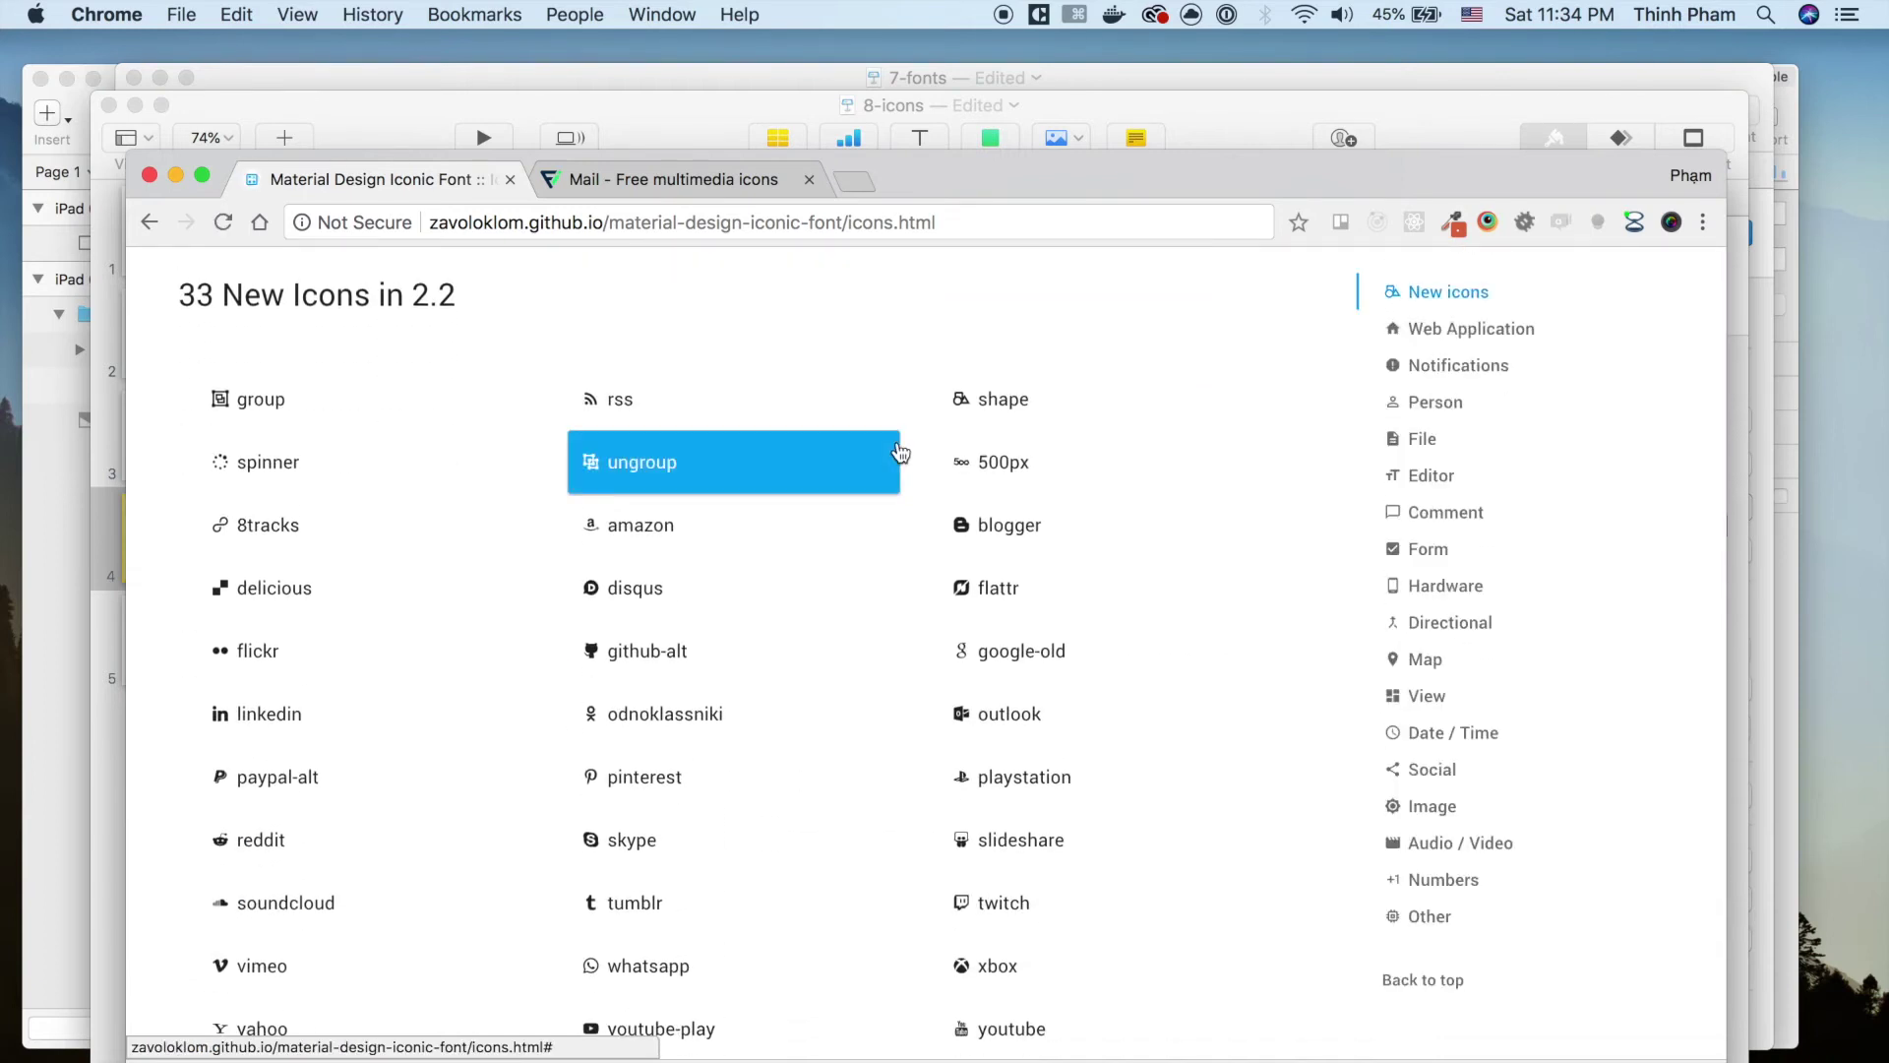
scroll(898, 452, down, 10)
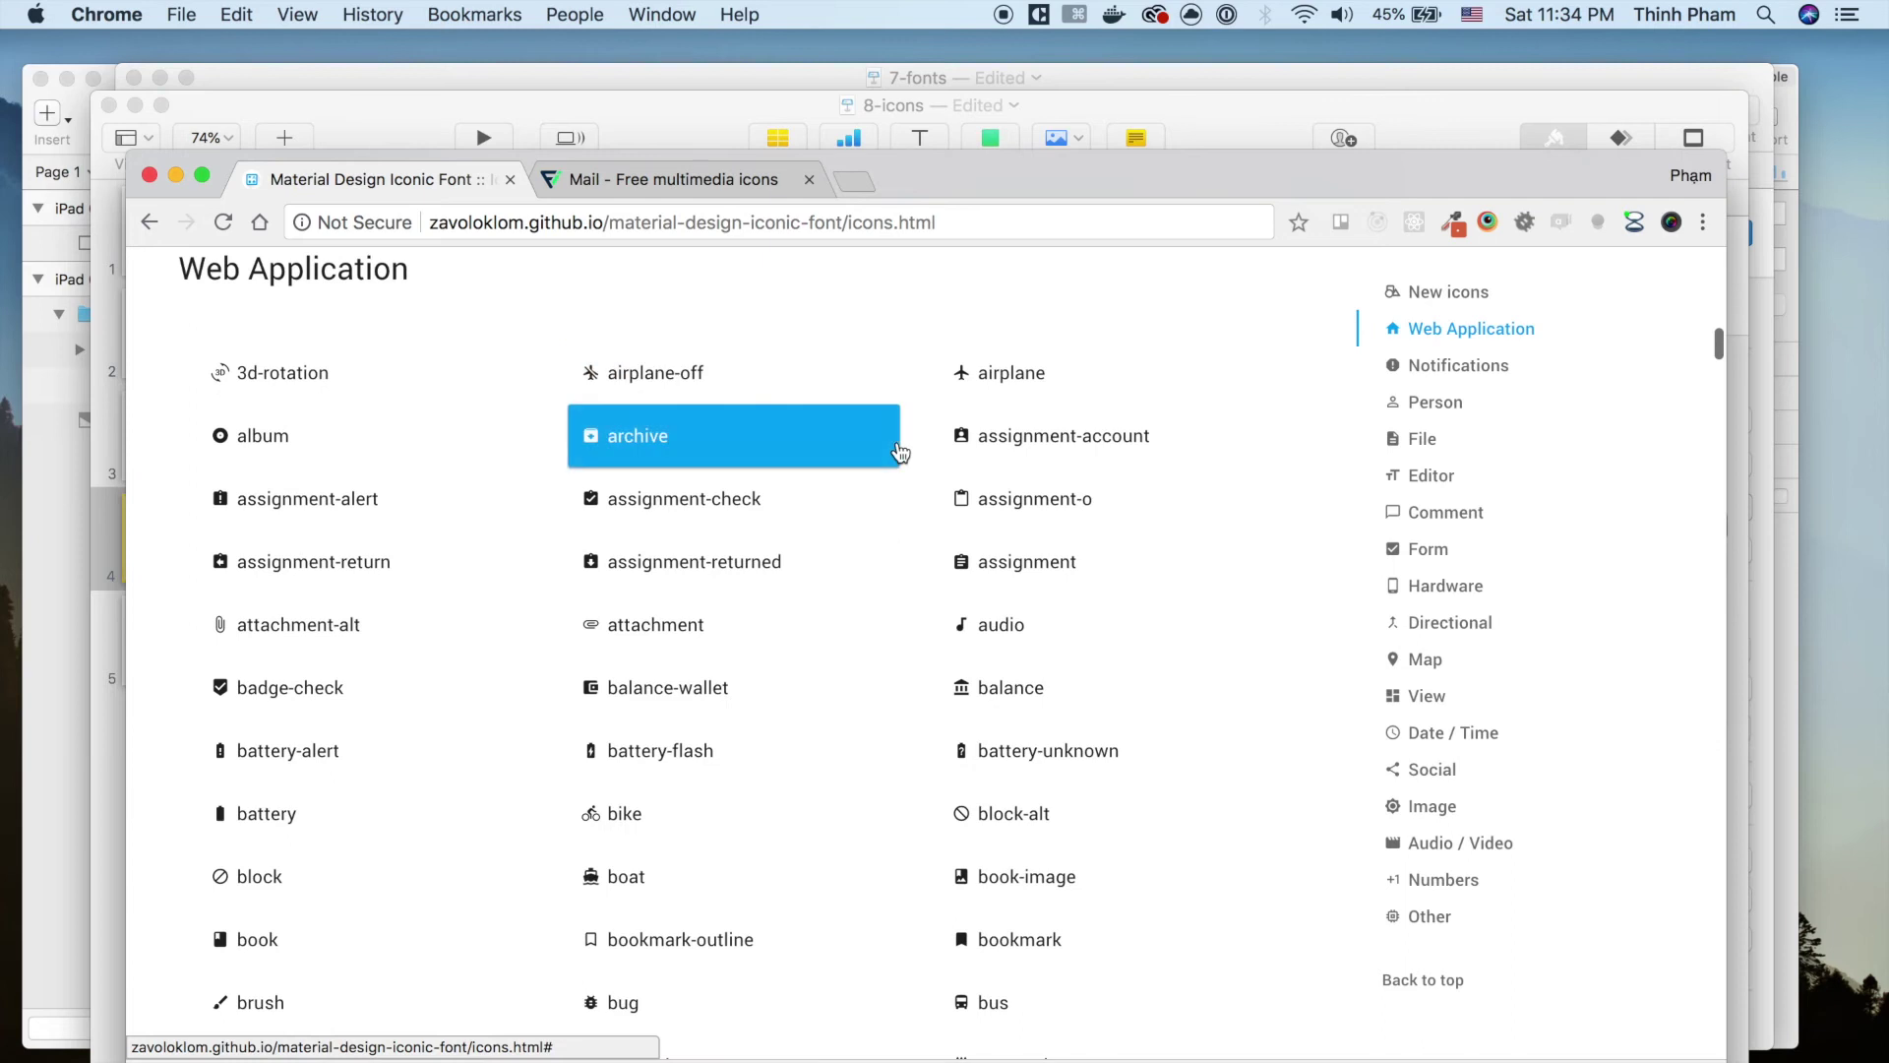
scroll(911, 476, down, 15)
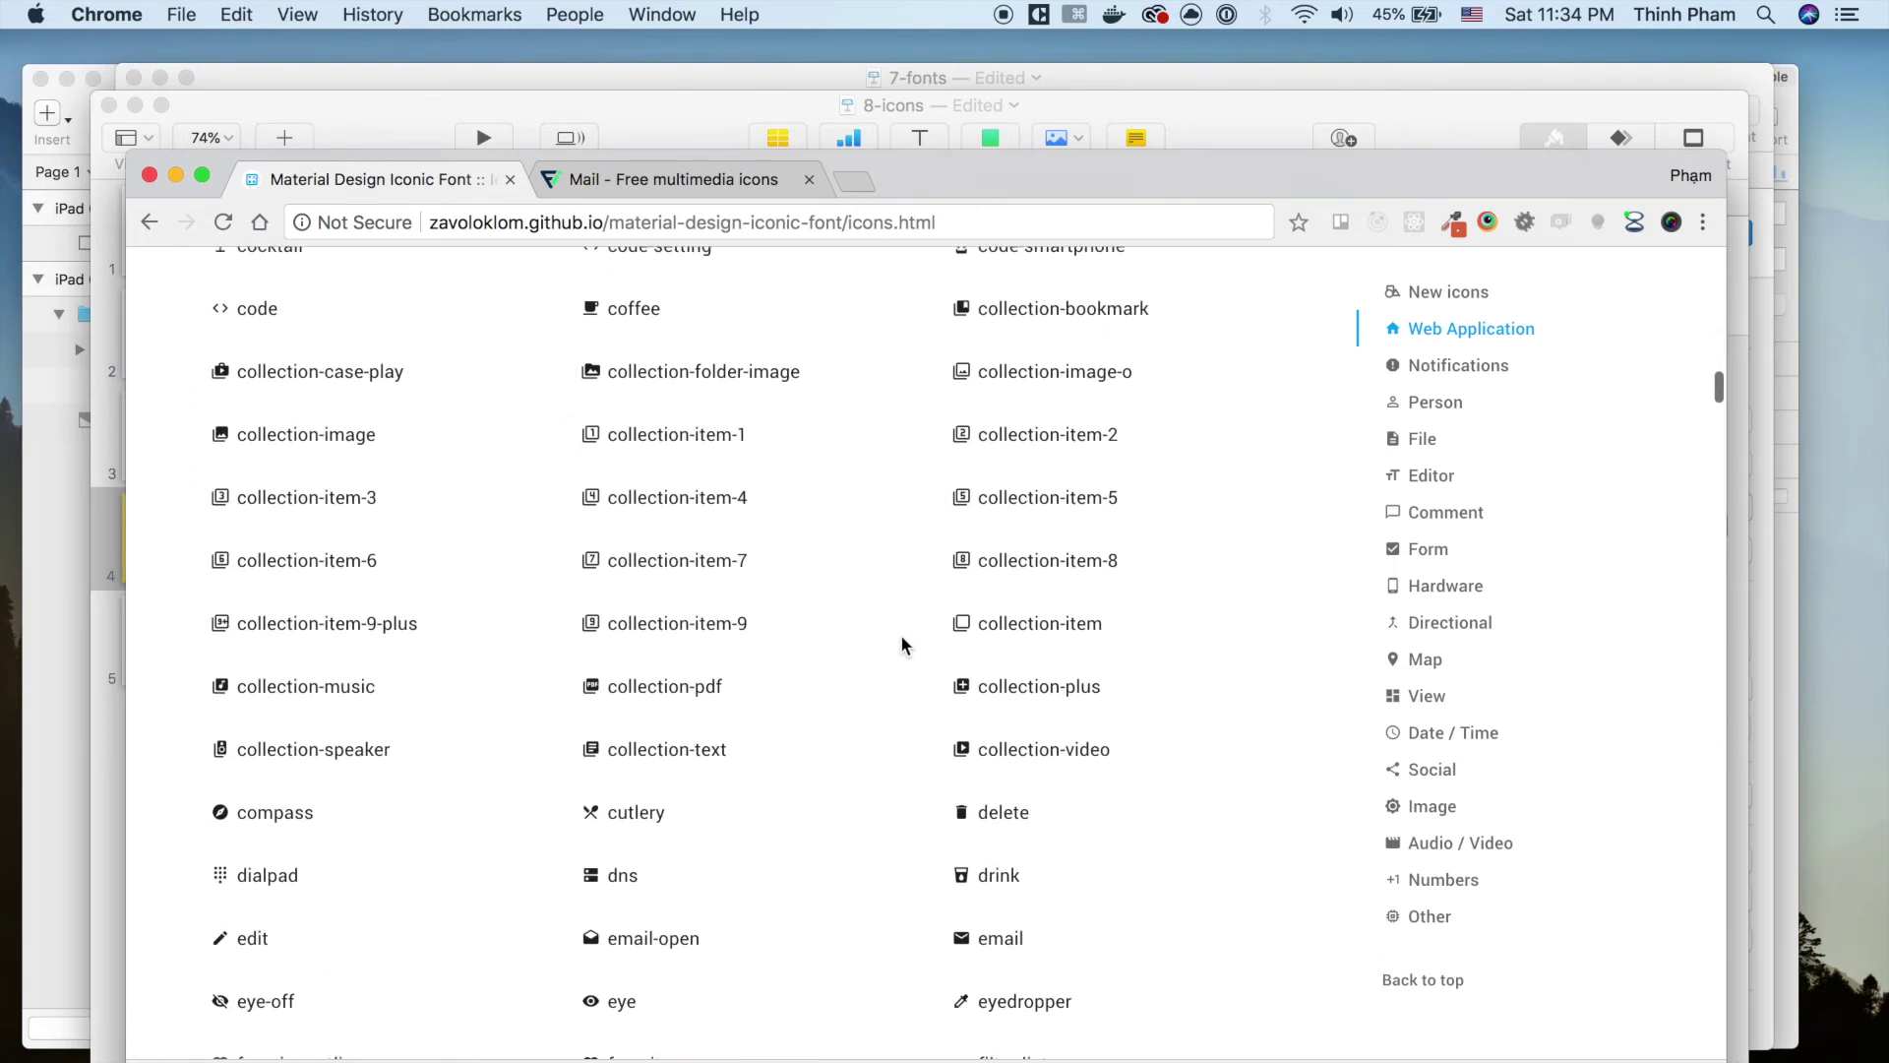
scroll(901, 643, down, 10)
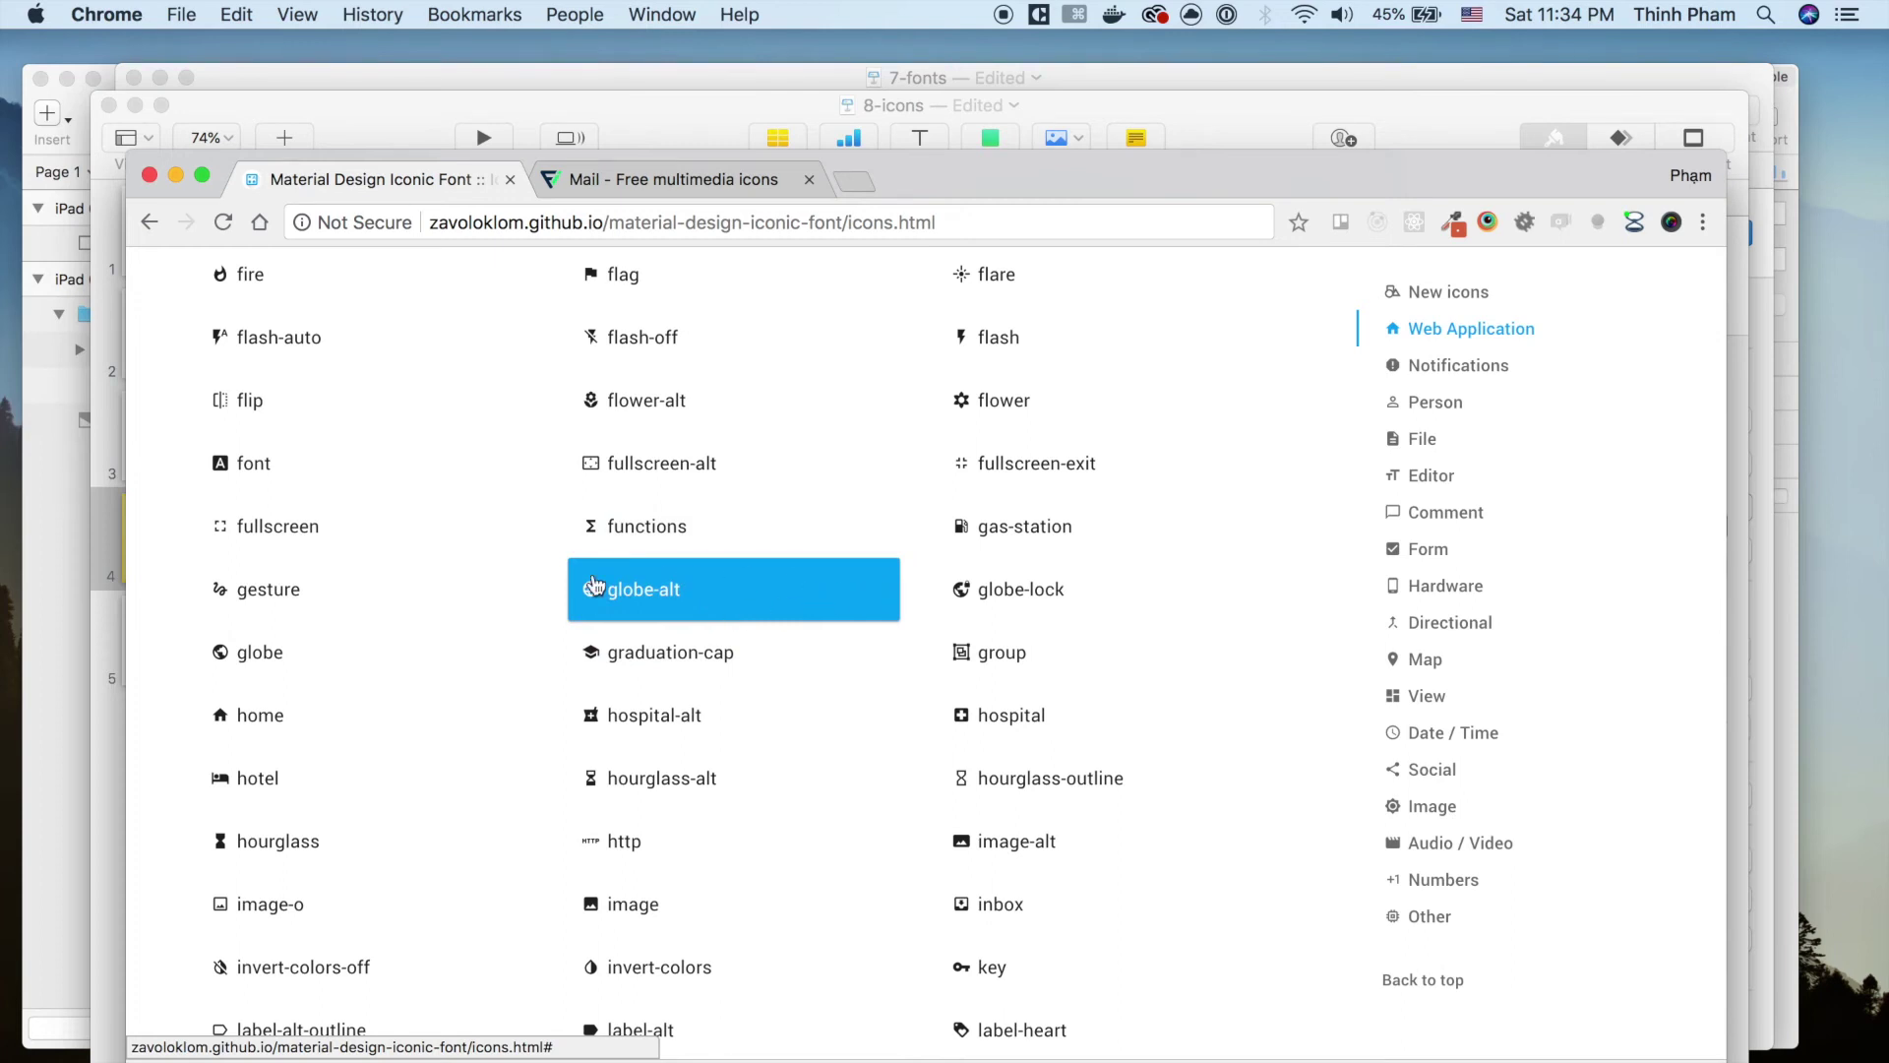
scroll(704, 620, down, 5)
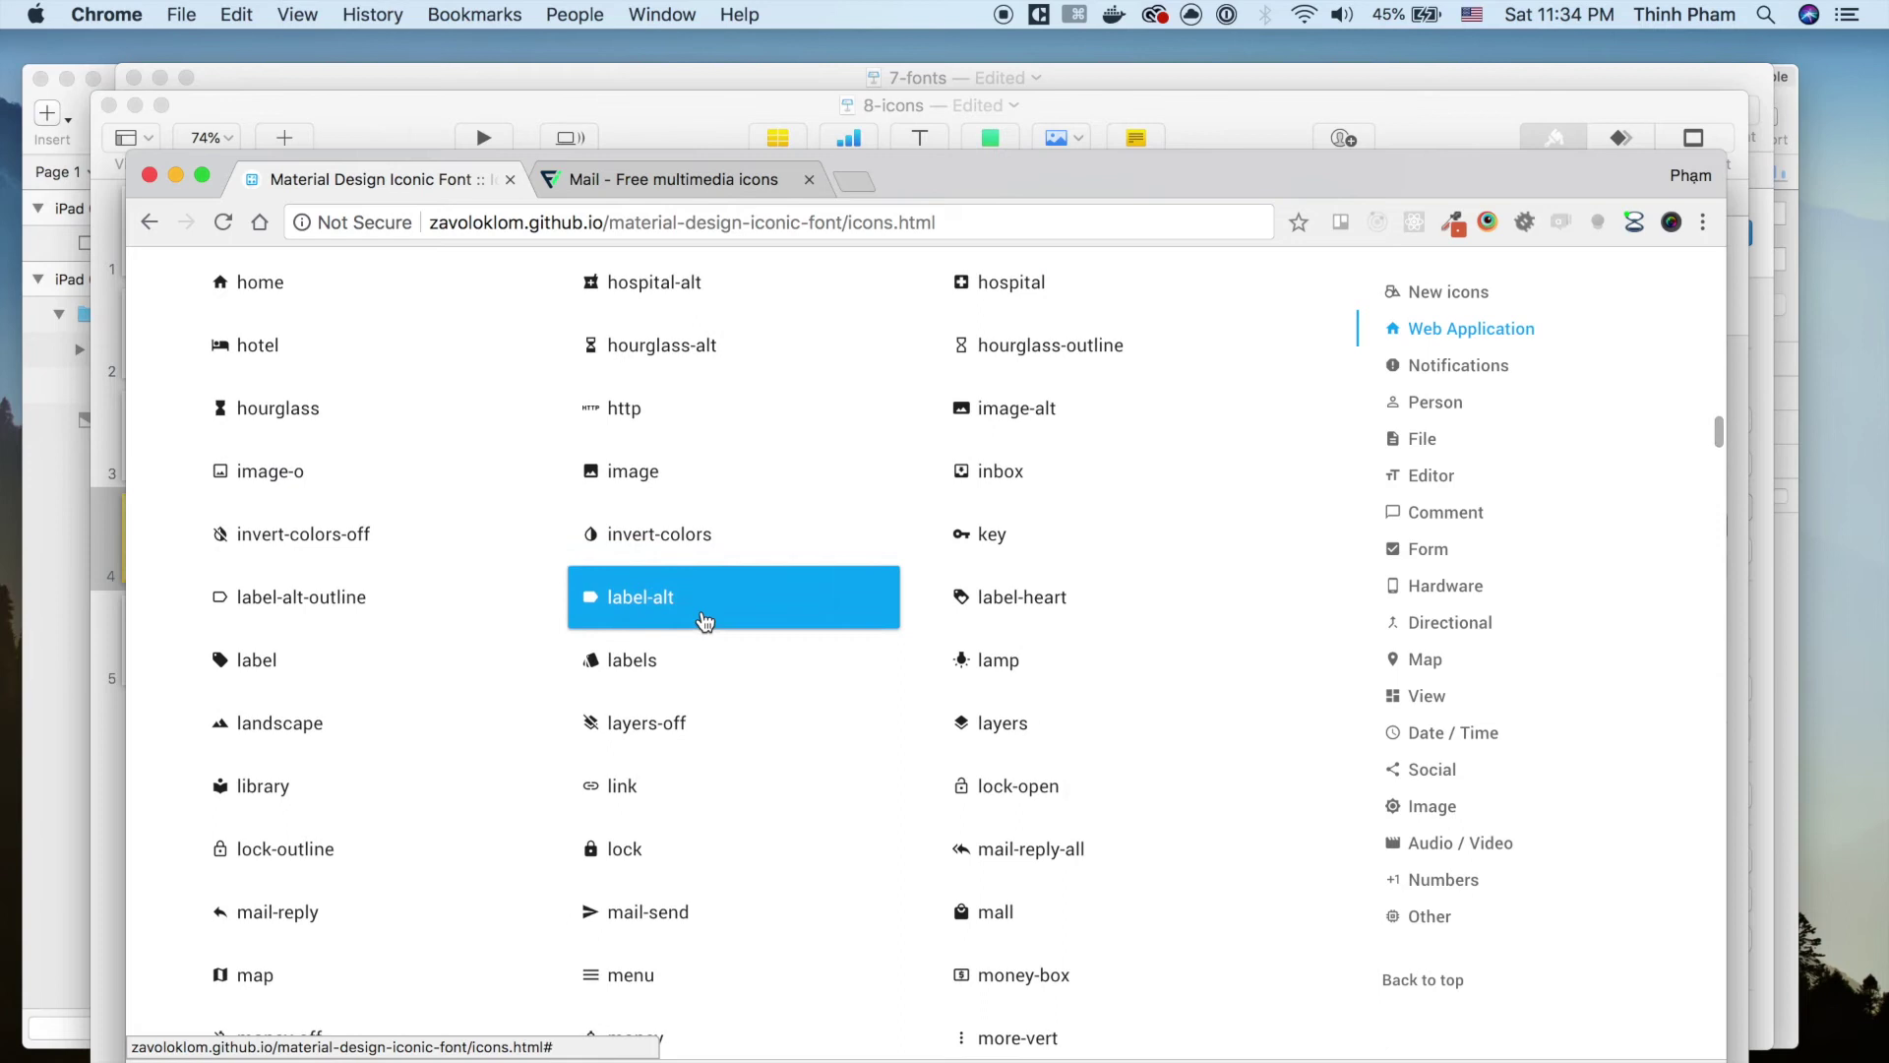
scroll(705, 620, down, 10)
scroll(705, 620, down, 12)
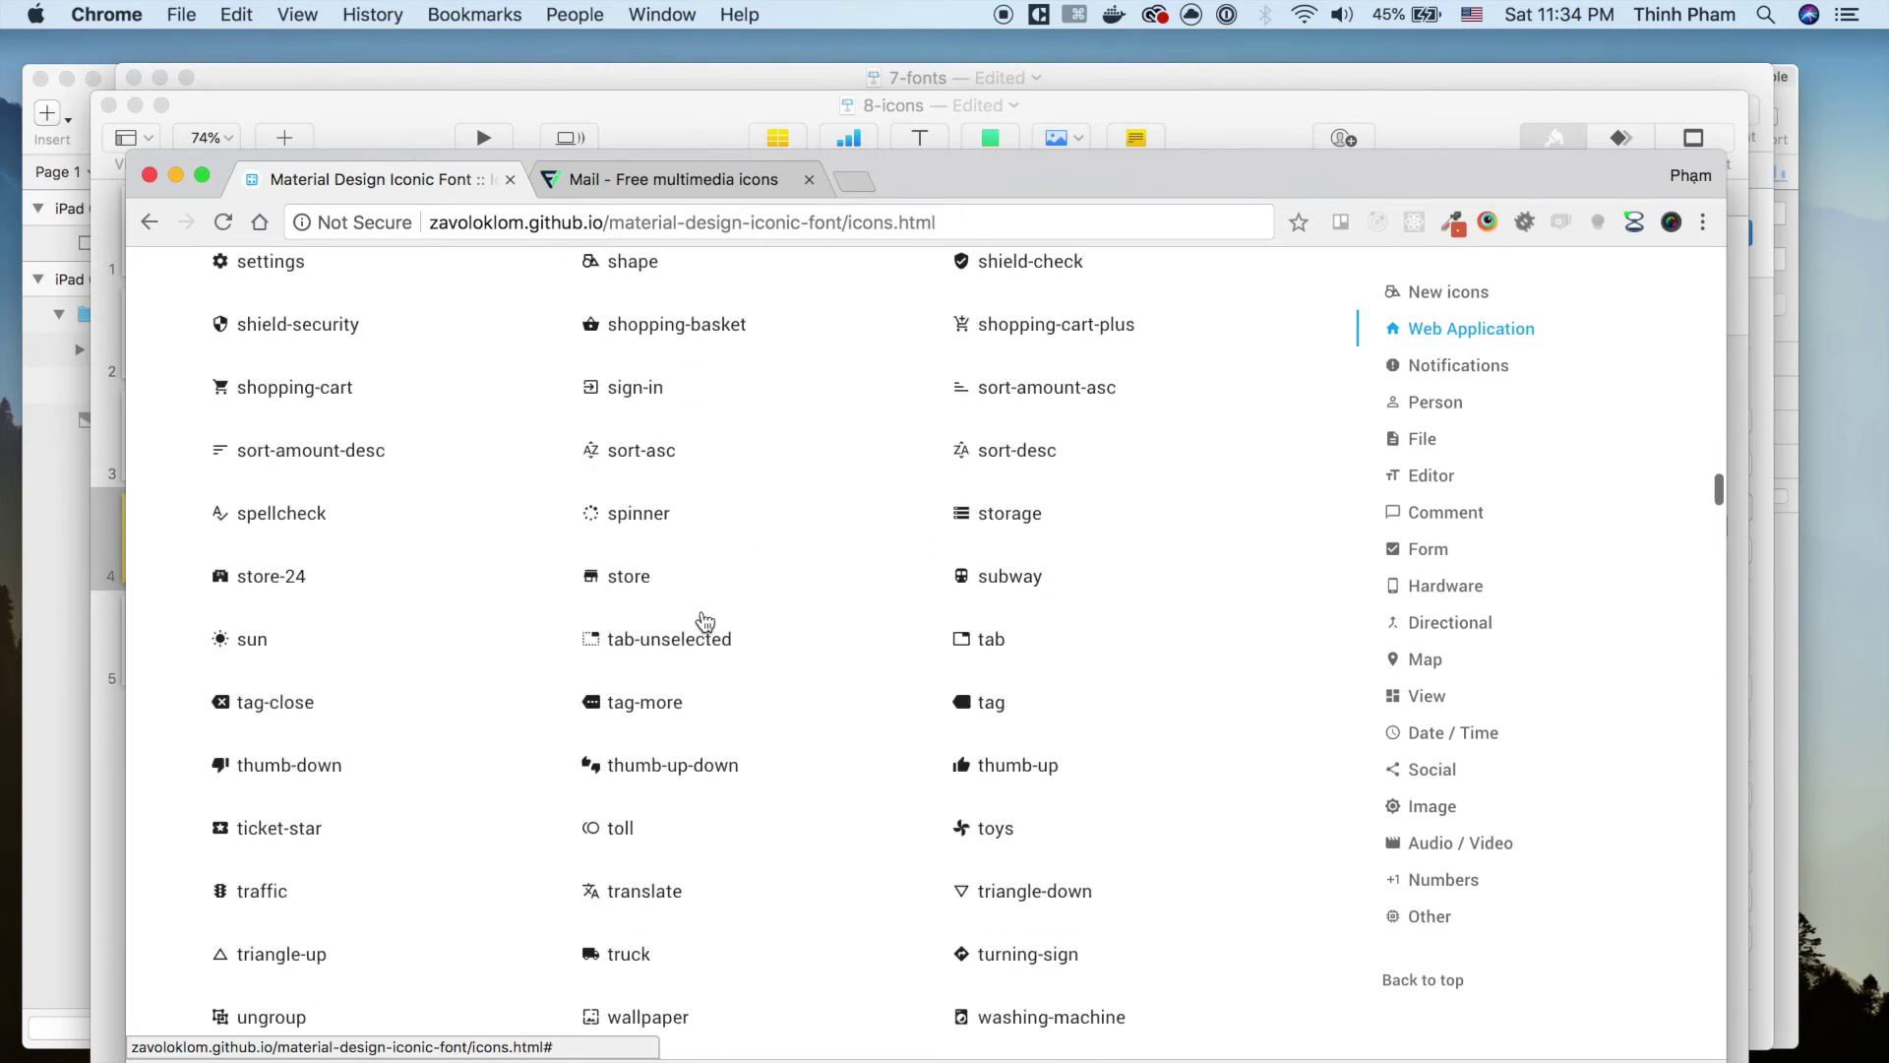
Find the "menu" icon on the page, open its details and select its Unicode value.
key(super+f)
text(menu)
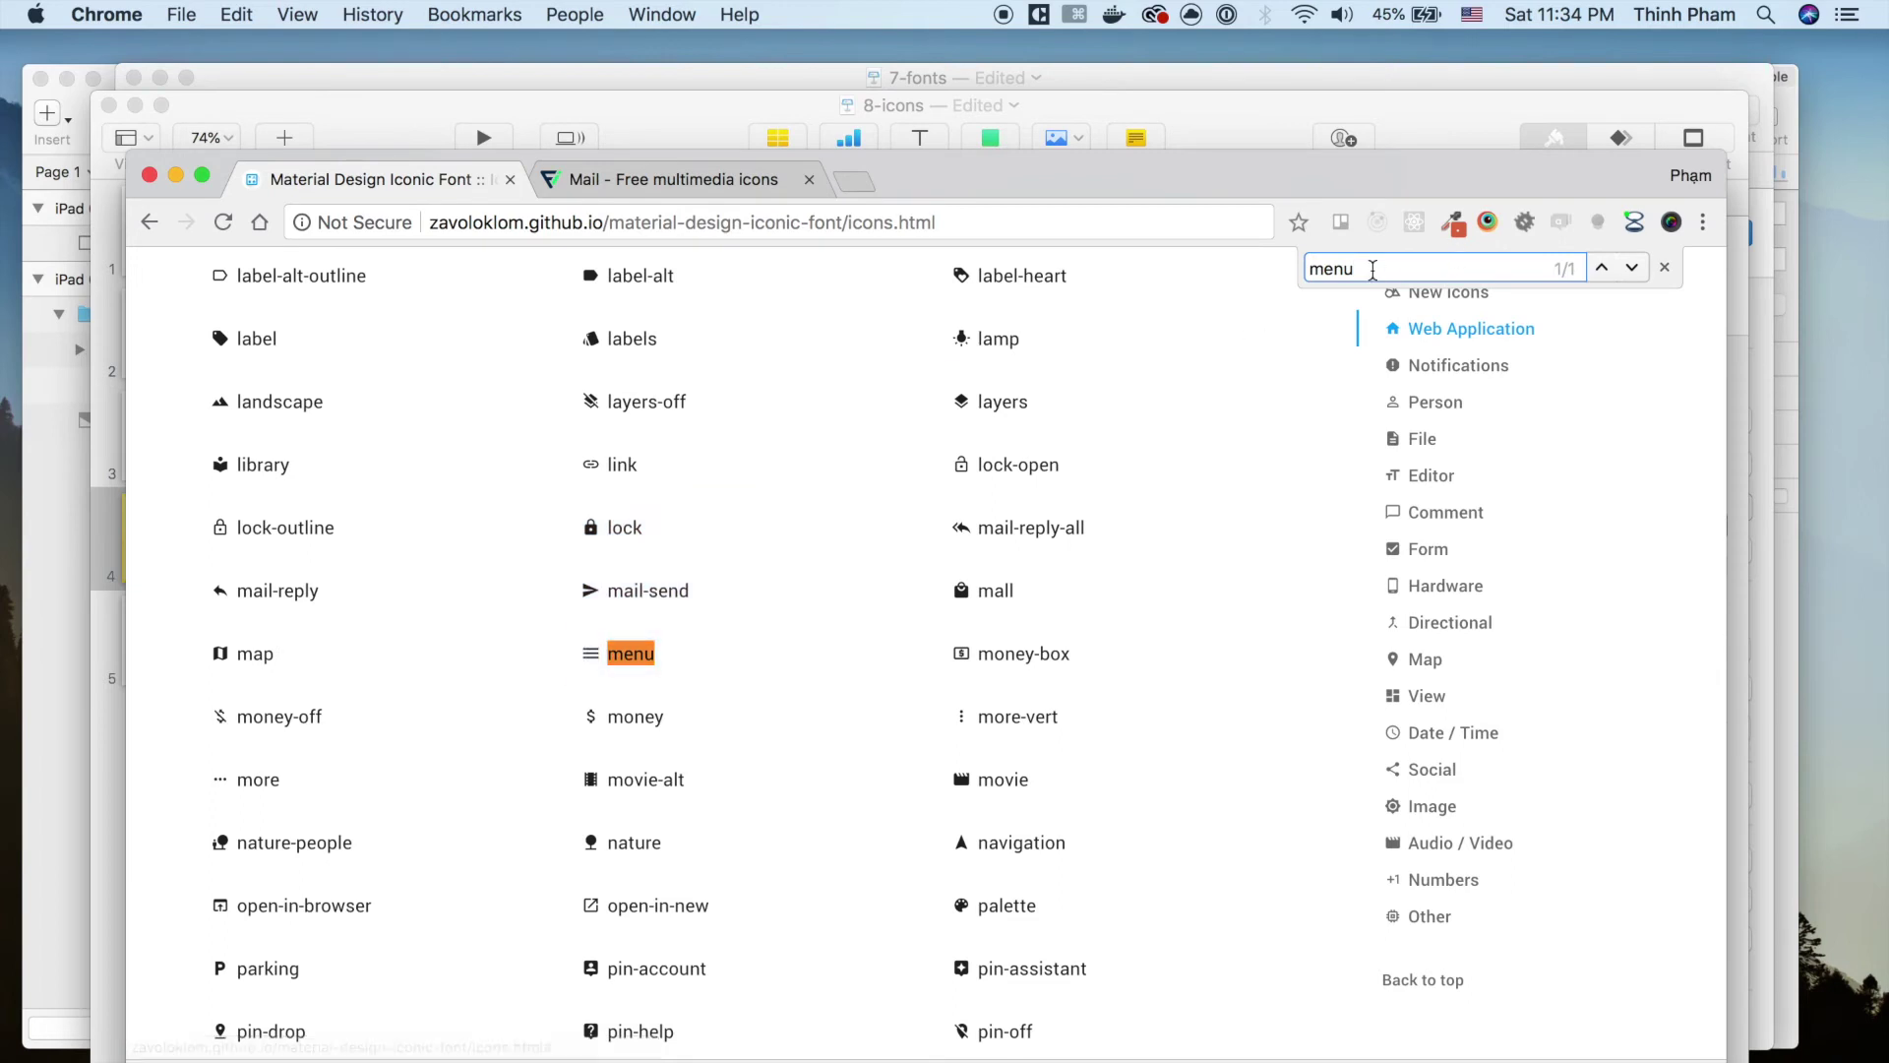
click(739, 659)
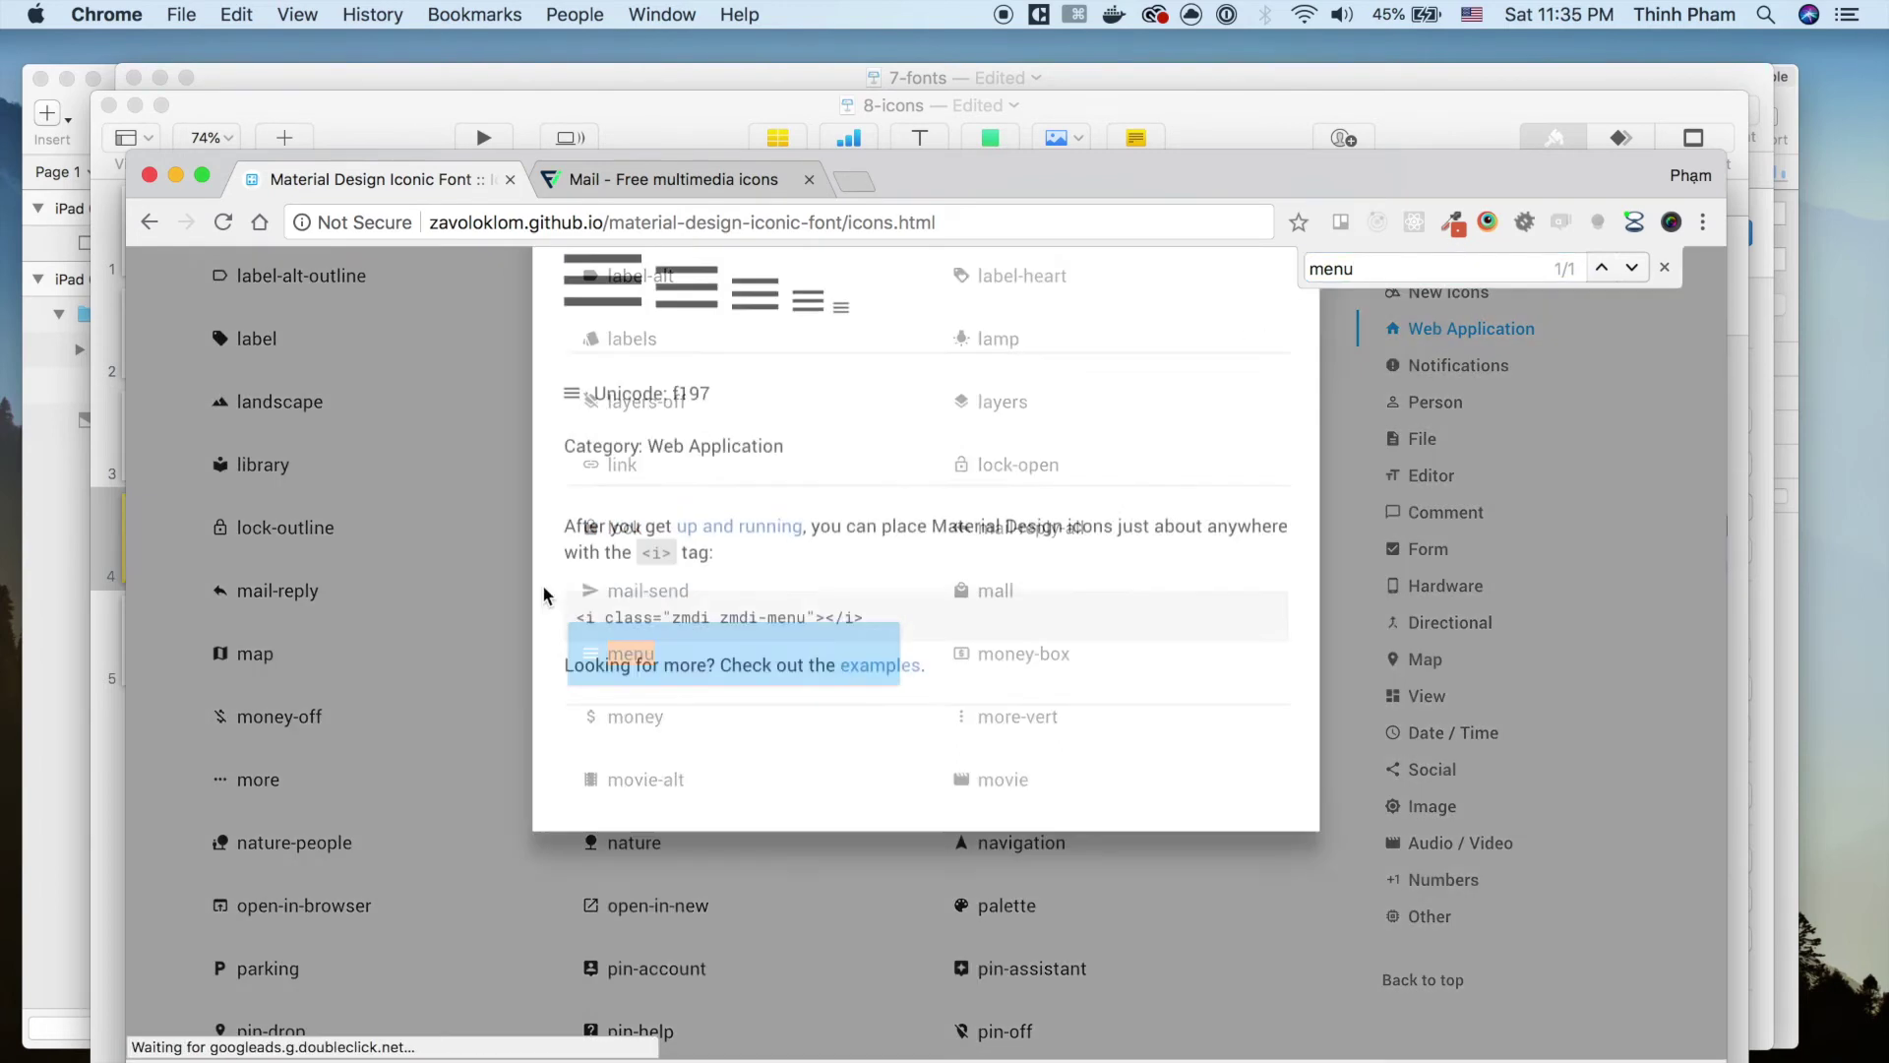
double_click(696, 561)
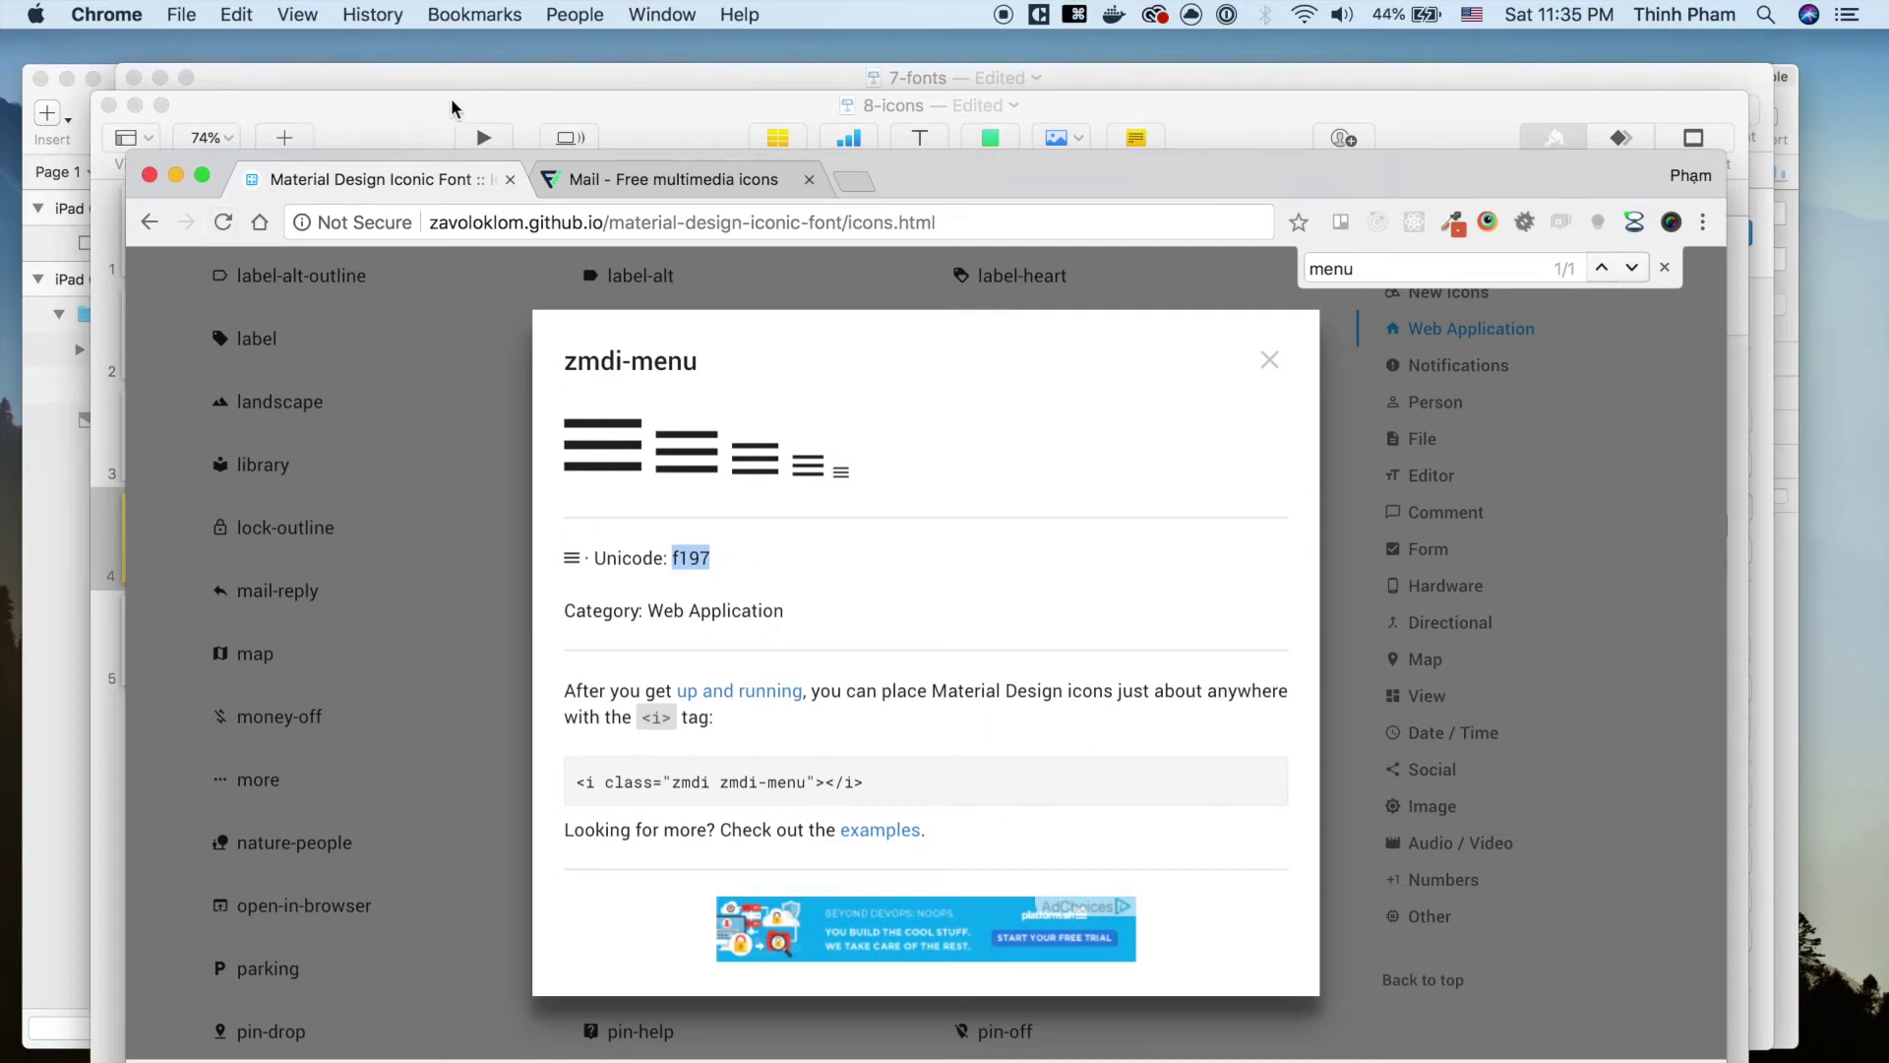
Switch to the Sketch document with the iPad Copy 2 artboard.
click(389, 121)
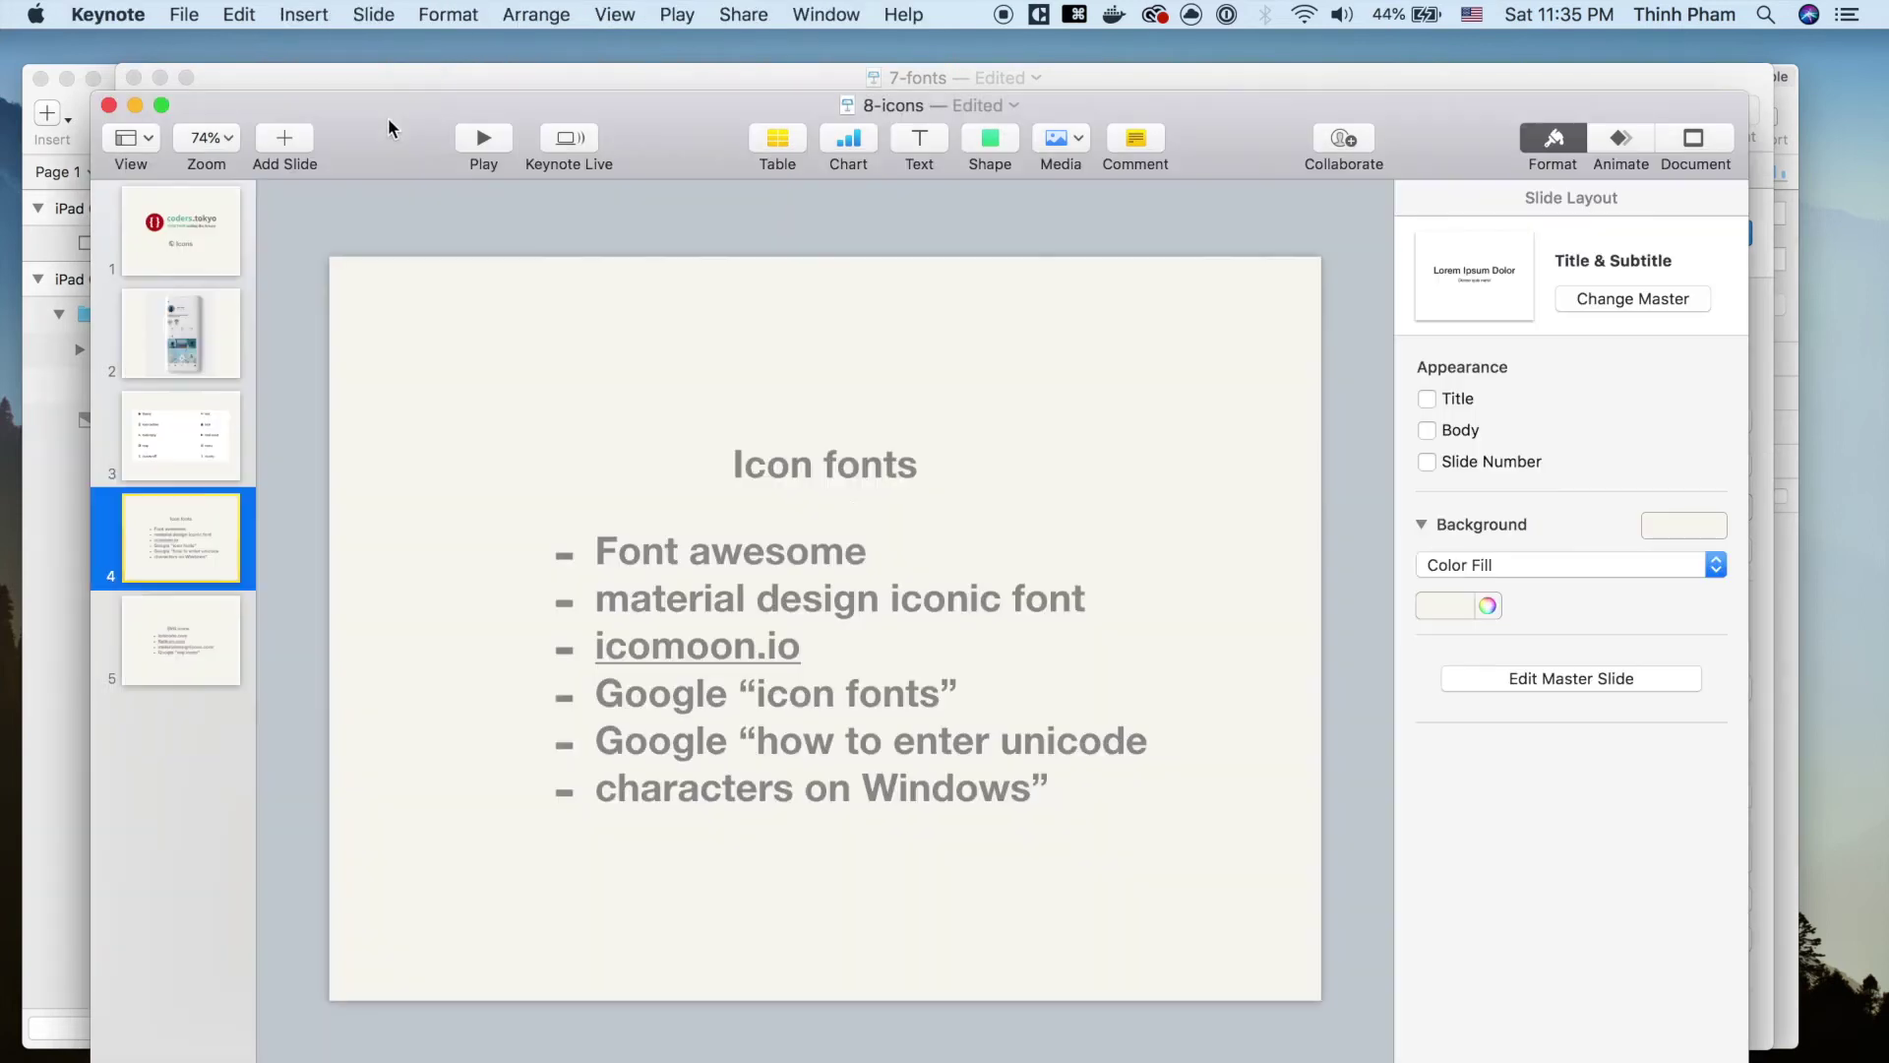
click(603, 72)
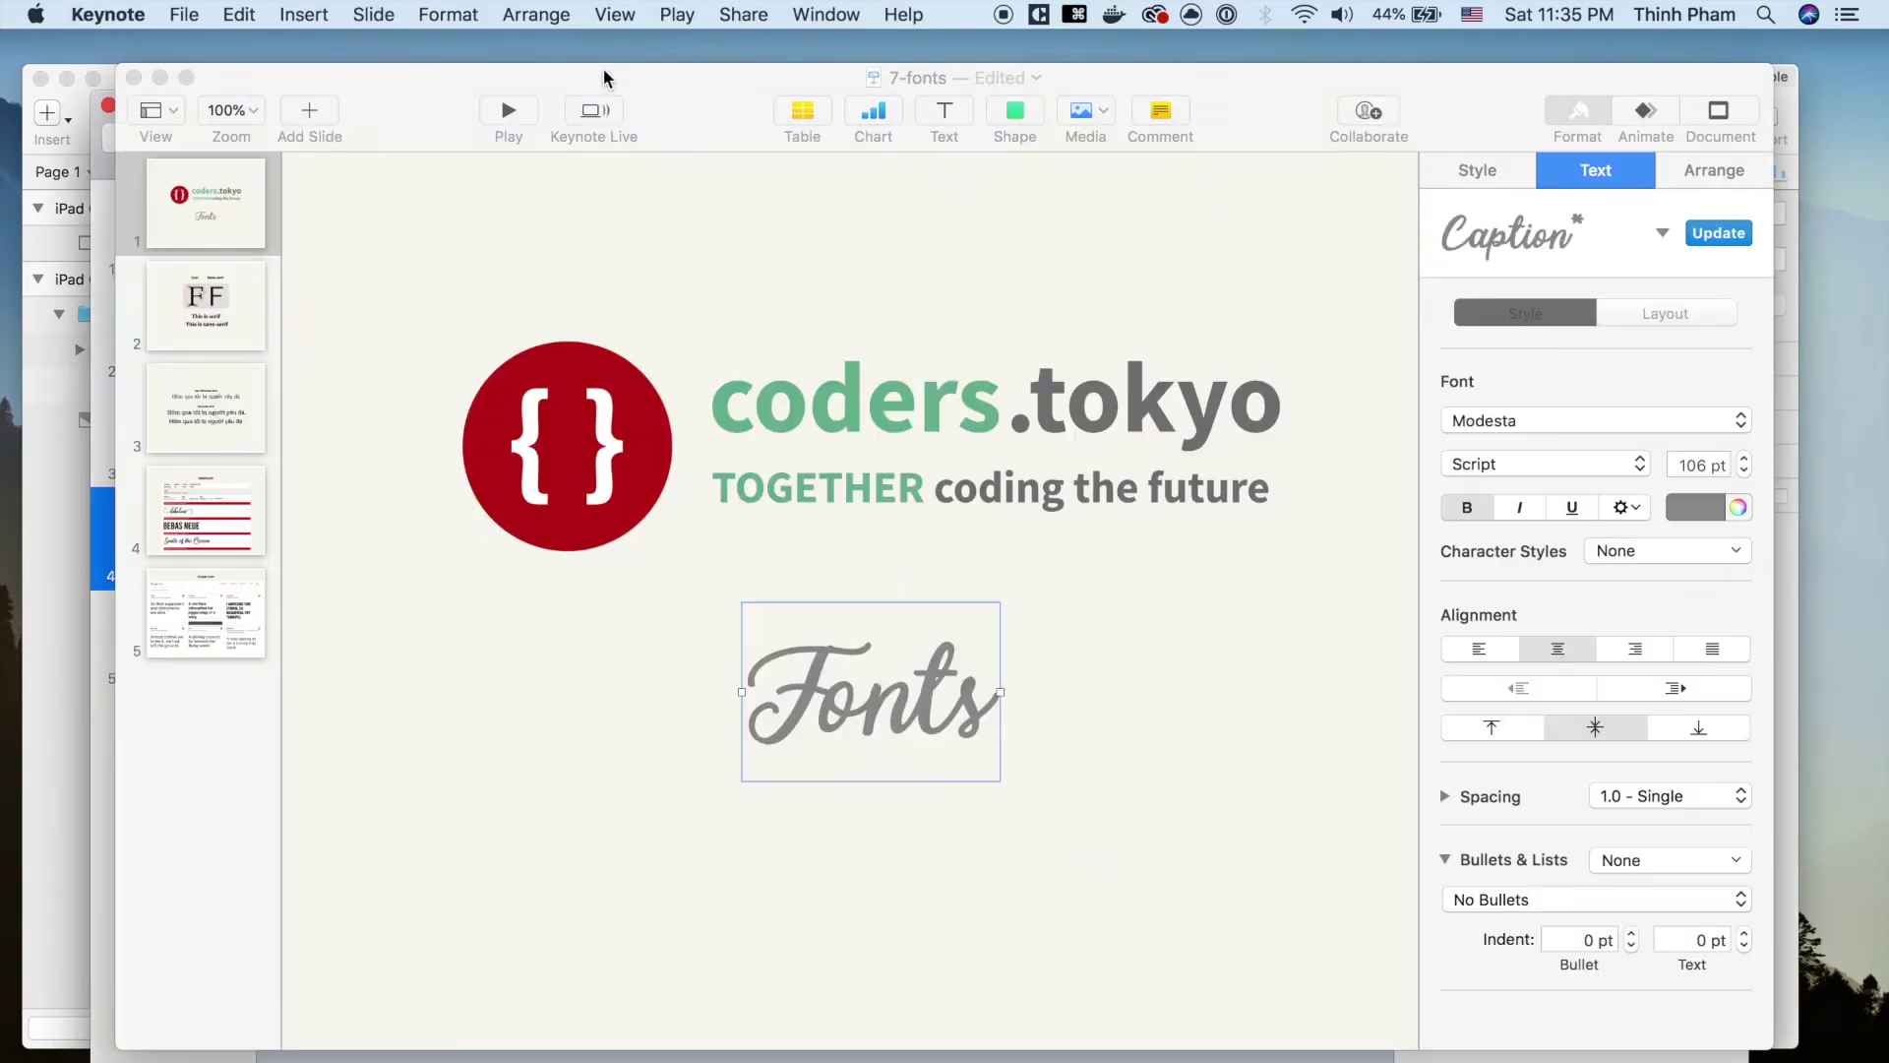
key(cmd+Tab)
key(super+Tab)
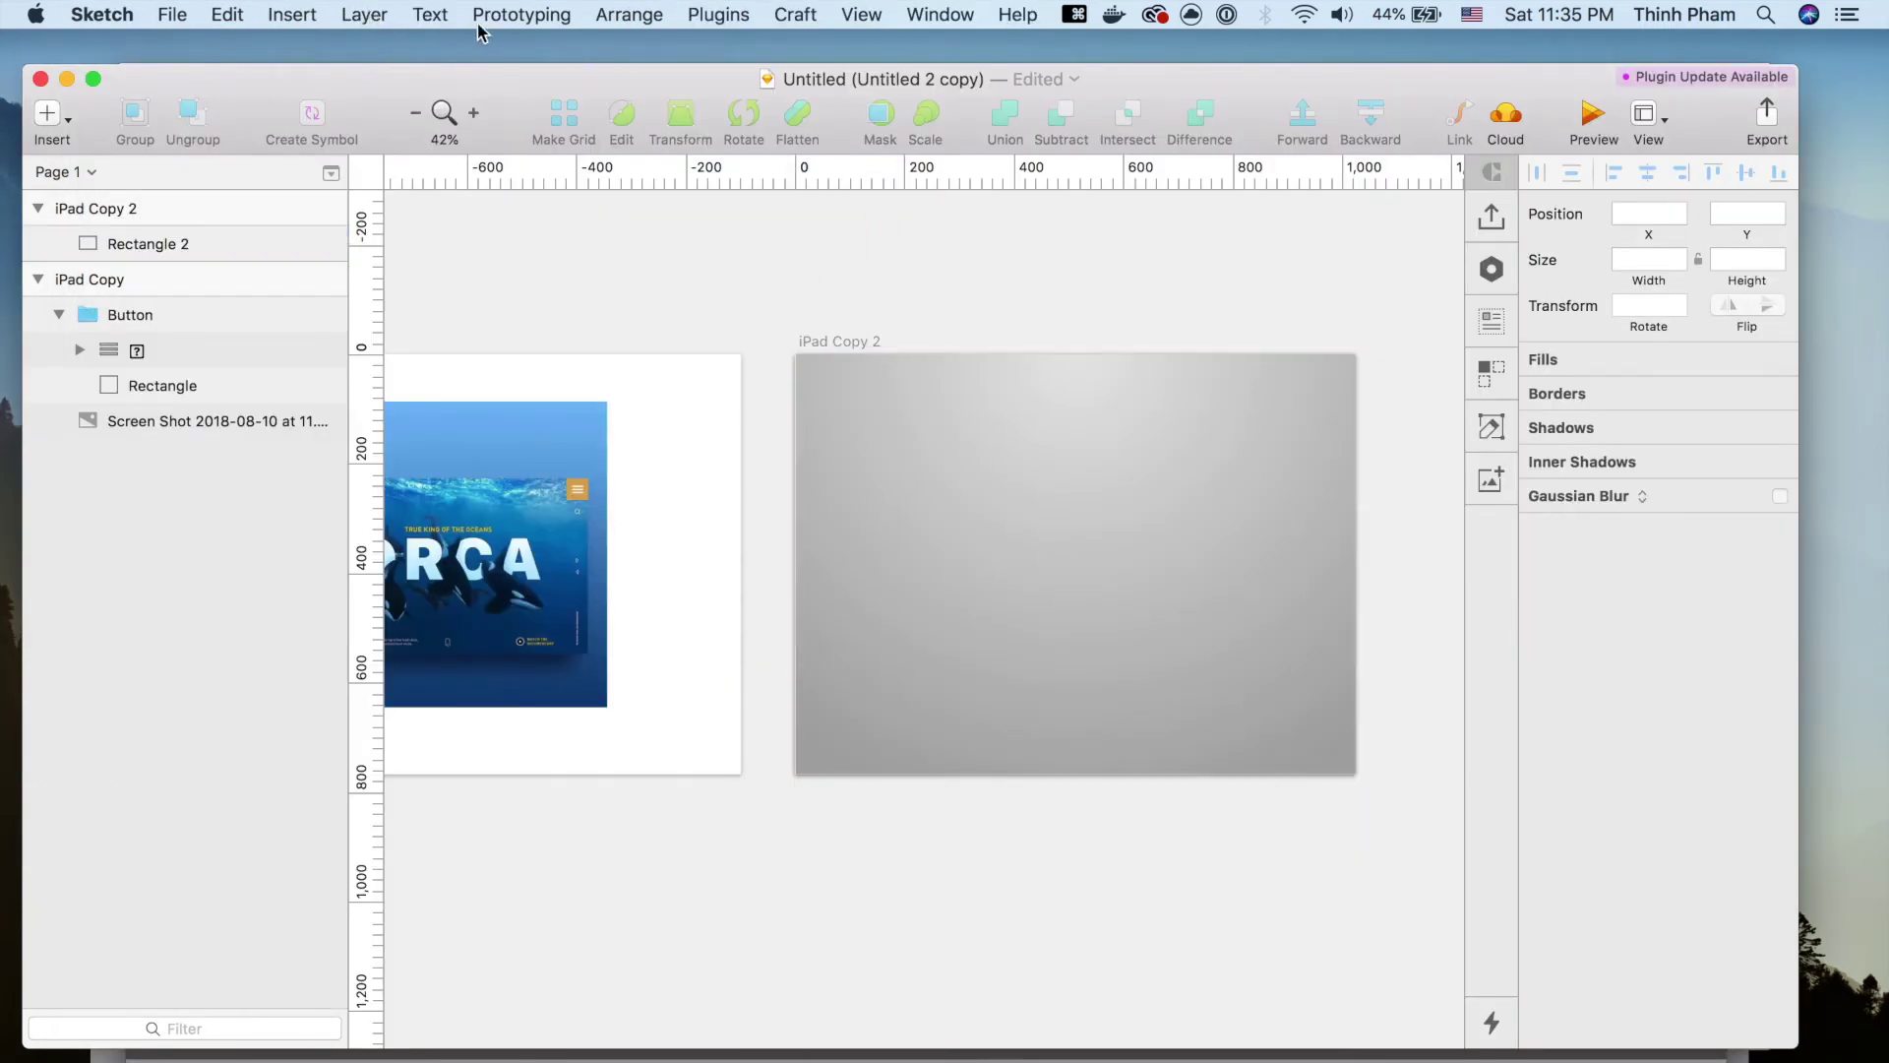
Insert a text layer on the iPad Copy 2 artboard and select all of its placeholder text.
click(433, 16)
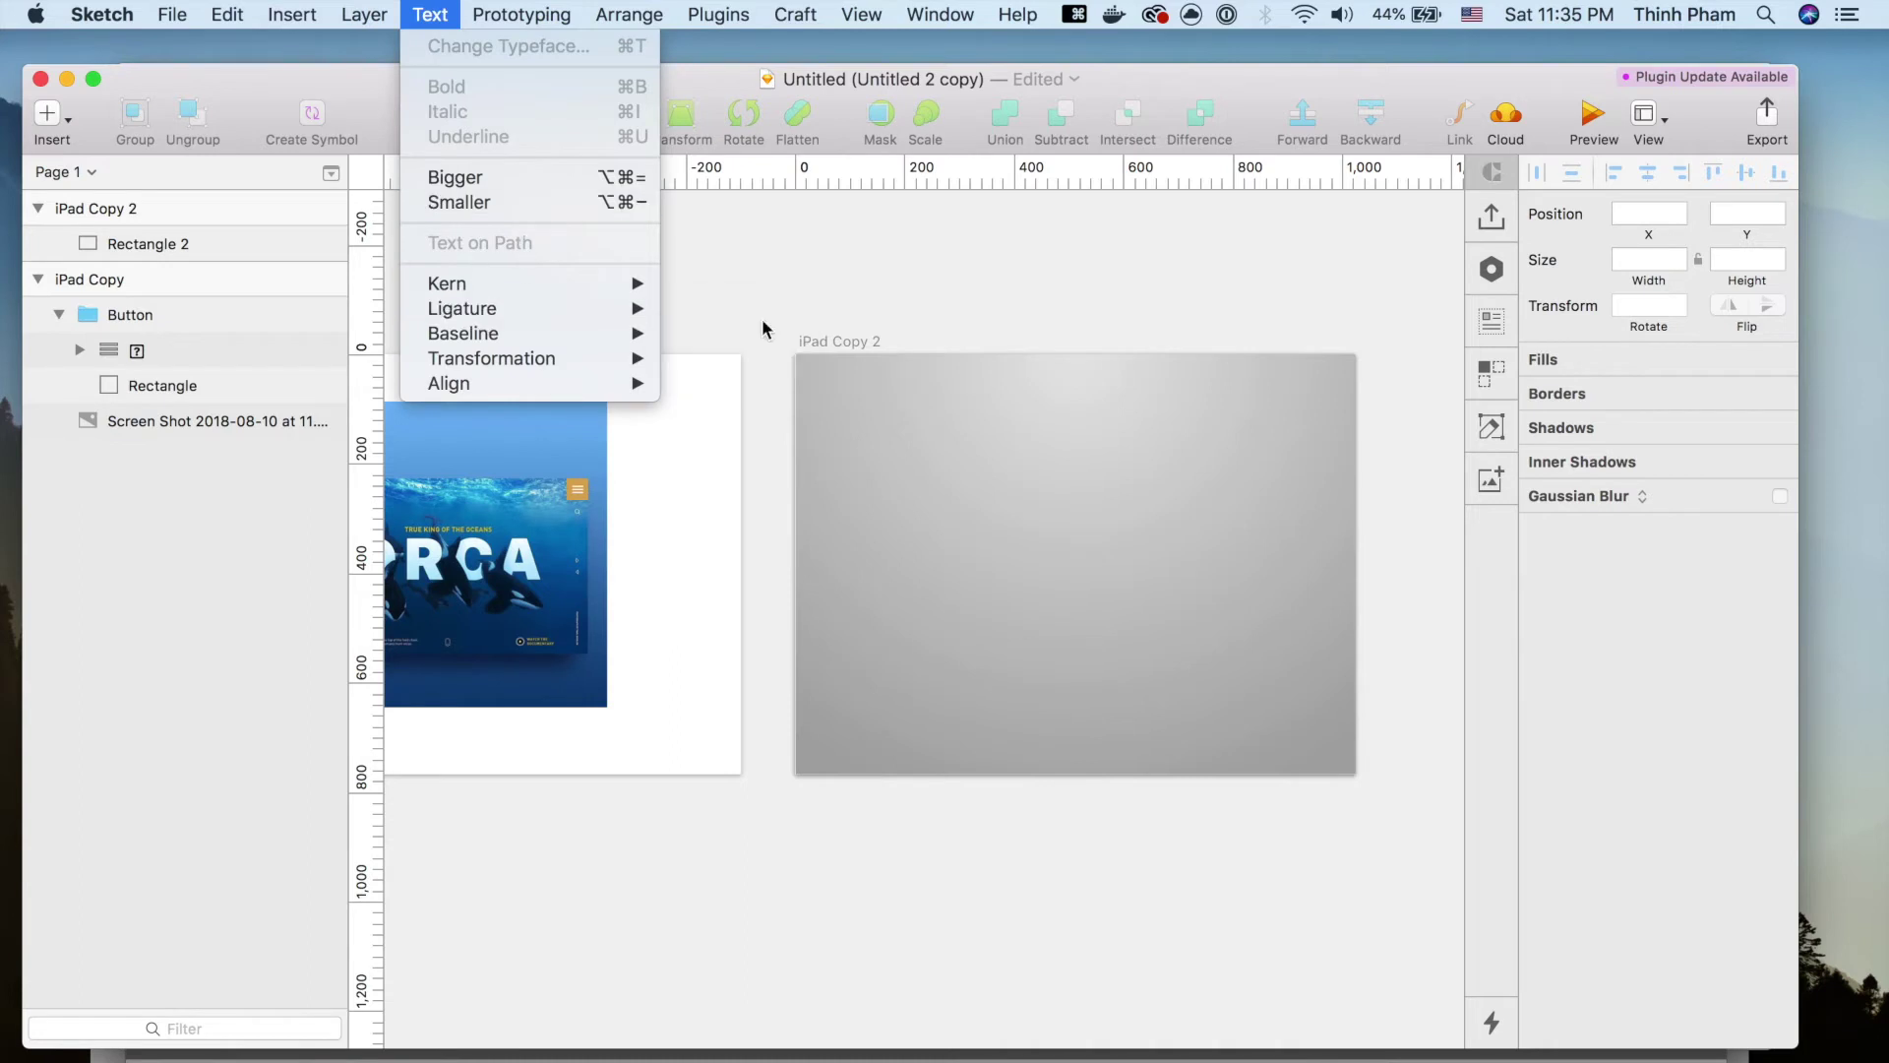
click(936, 476)
click(305, 14)
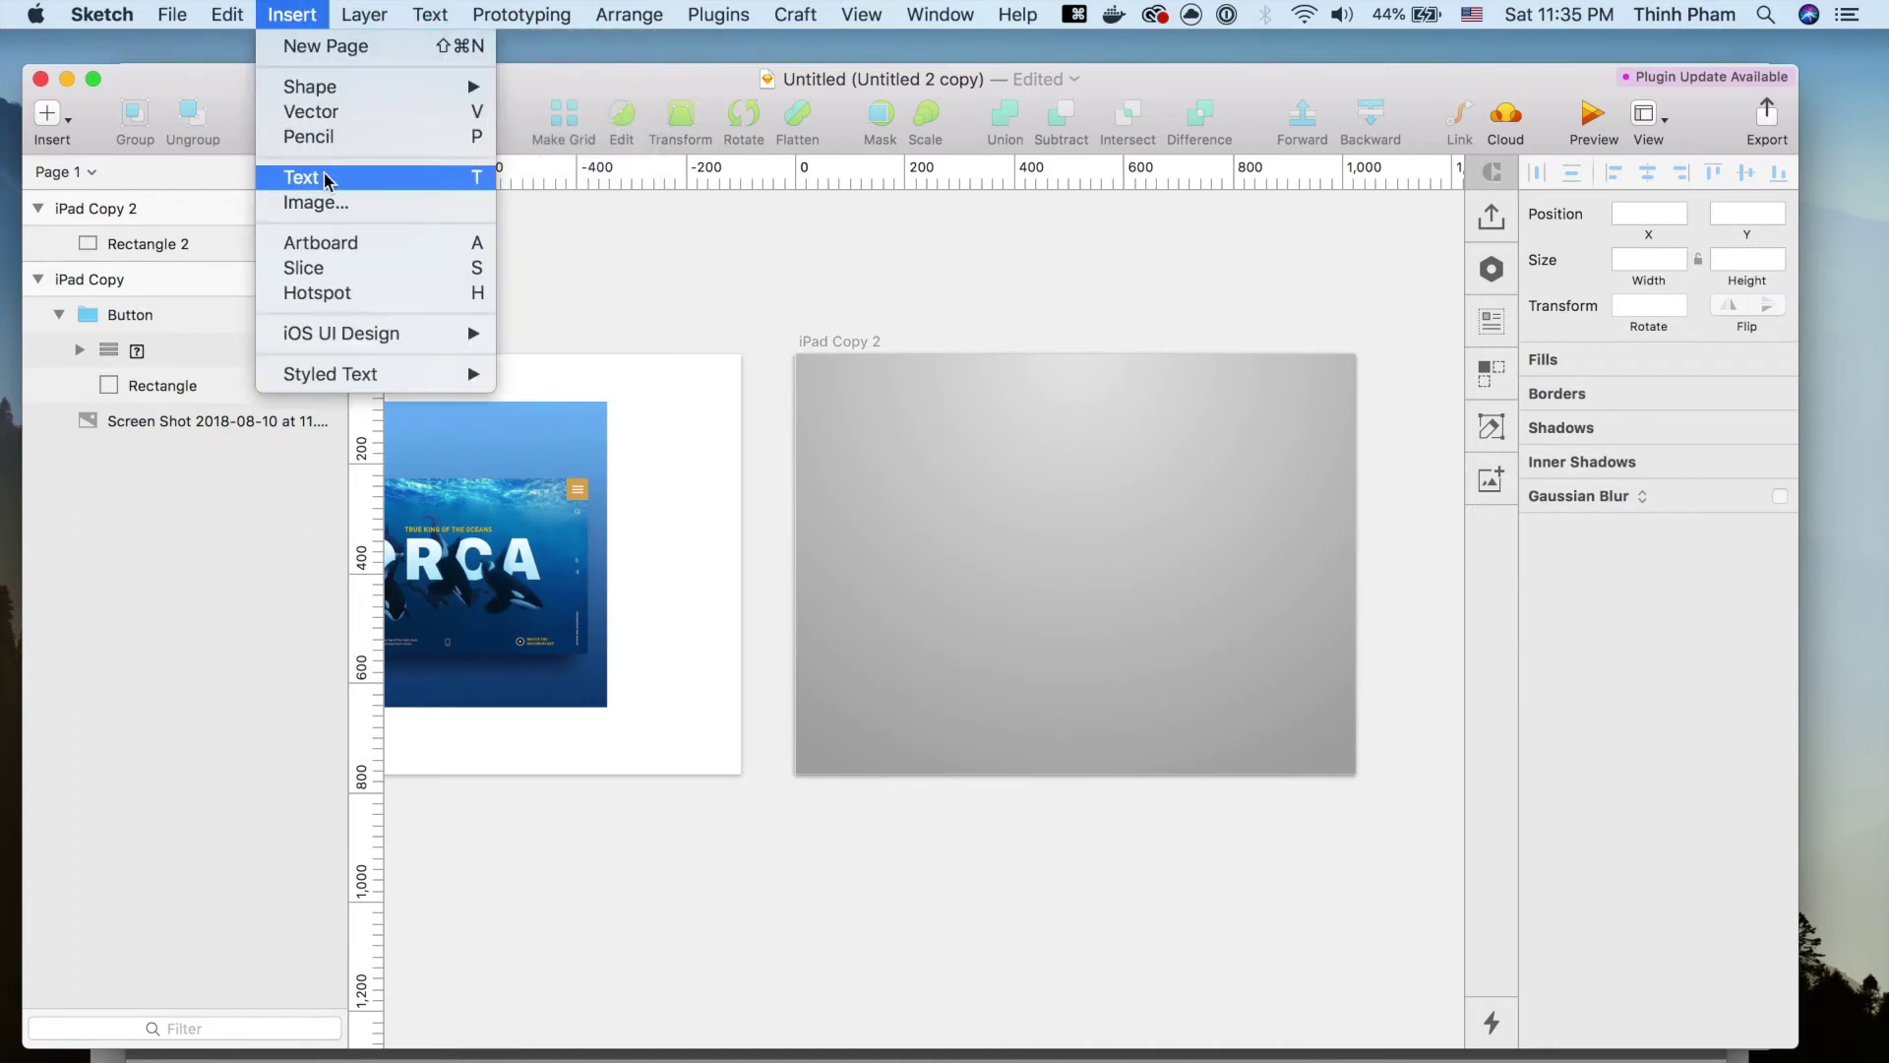
key(t)
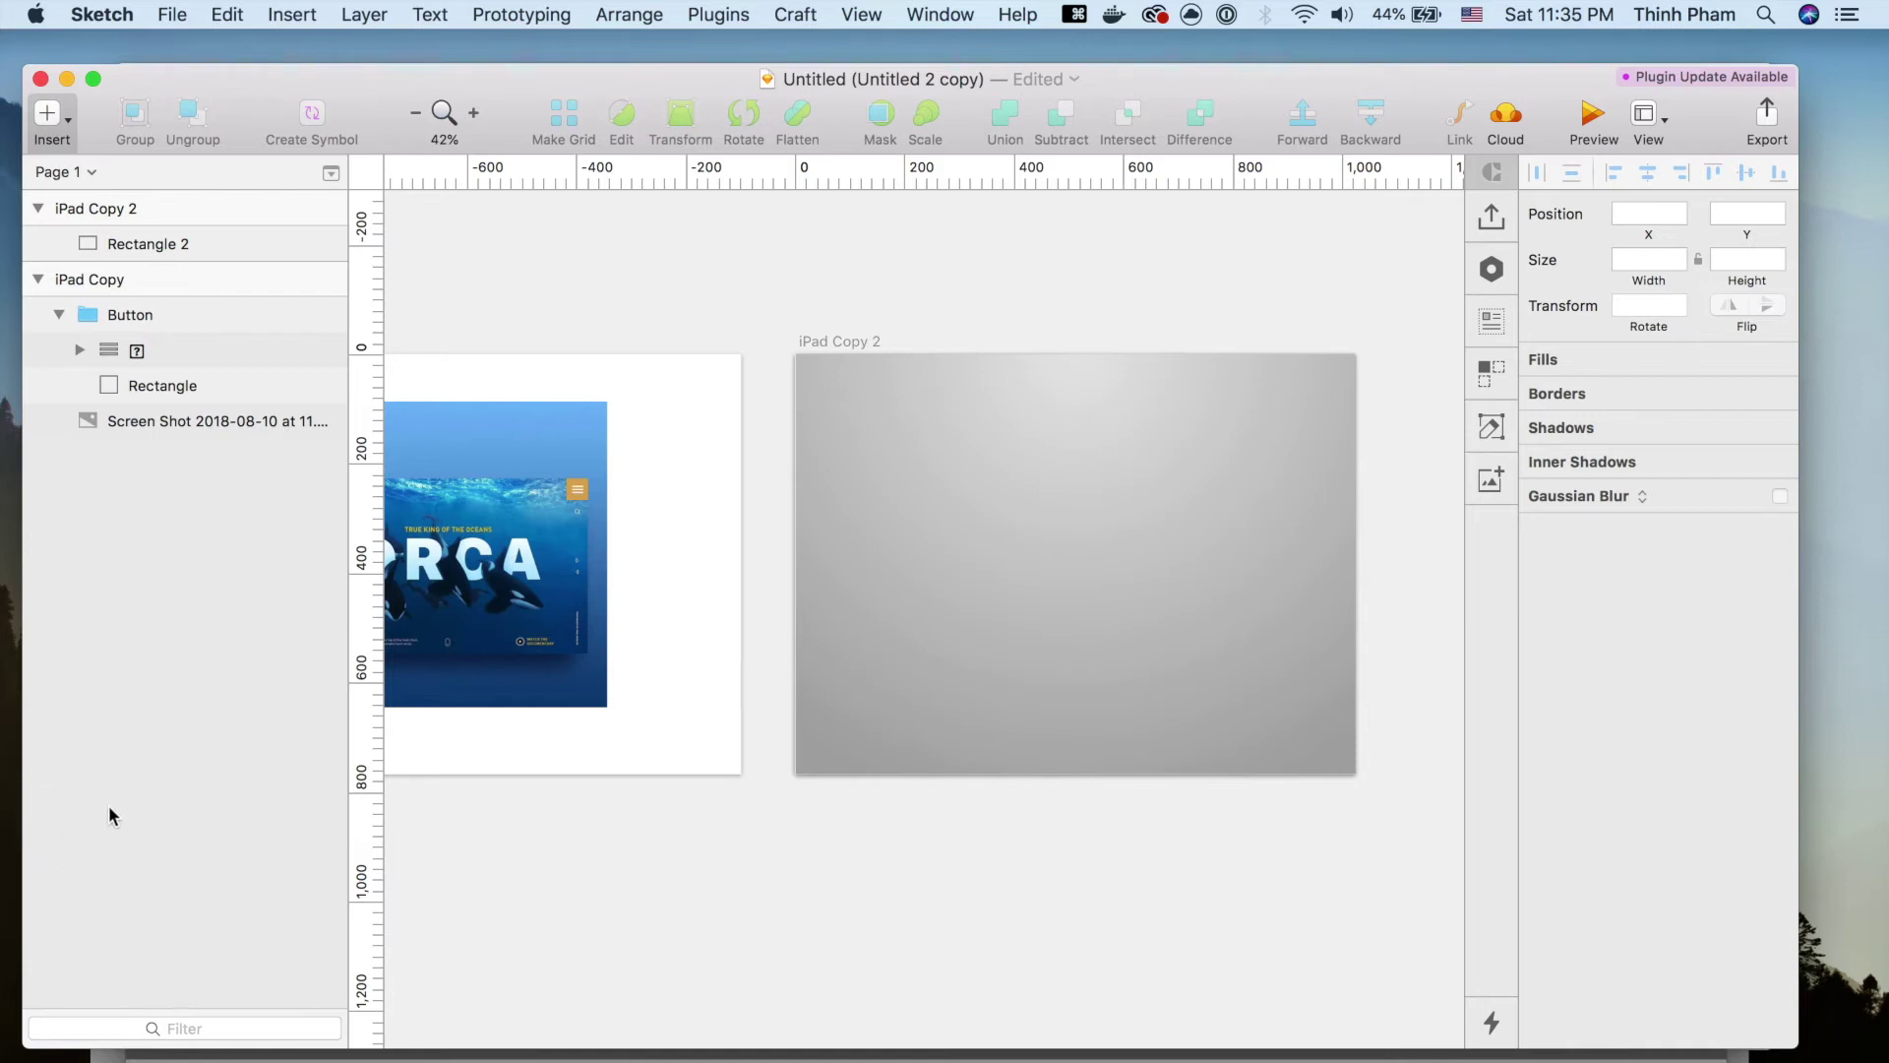
key(t)
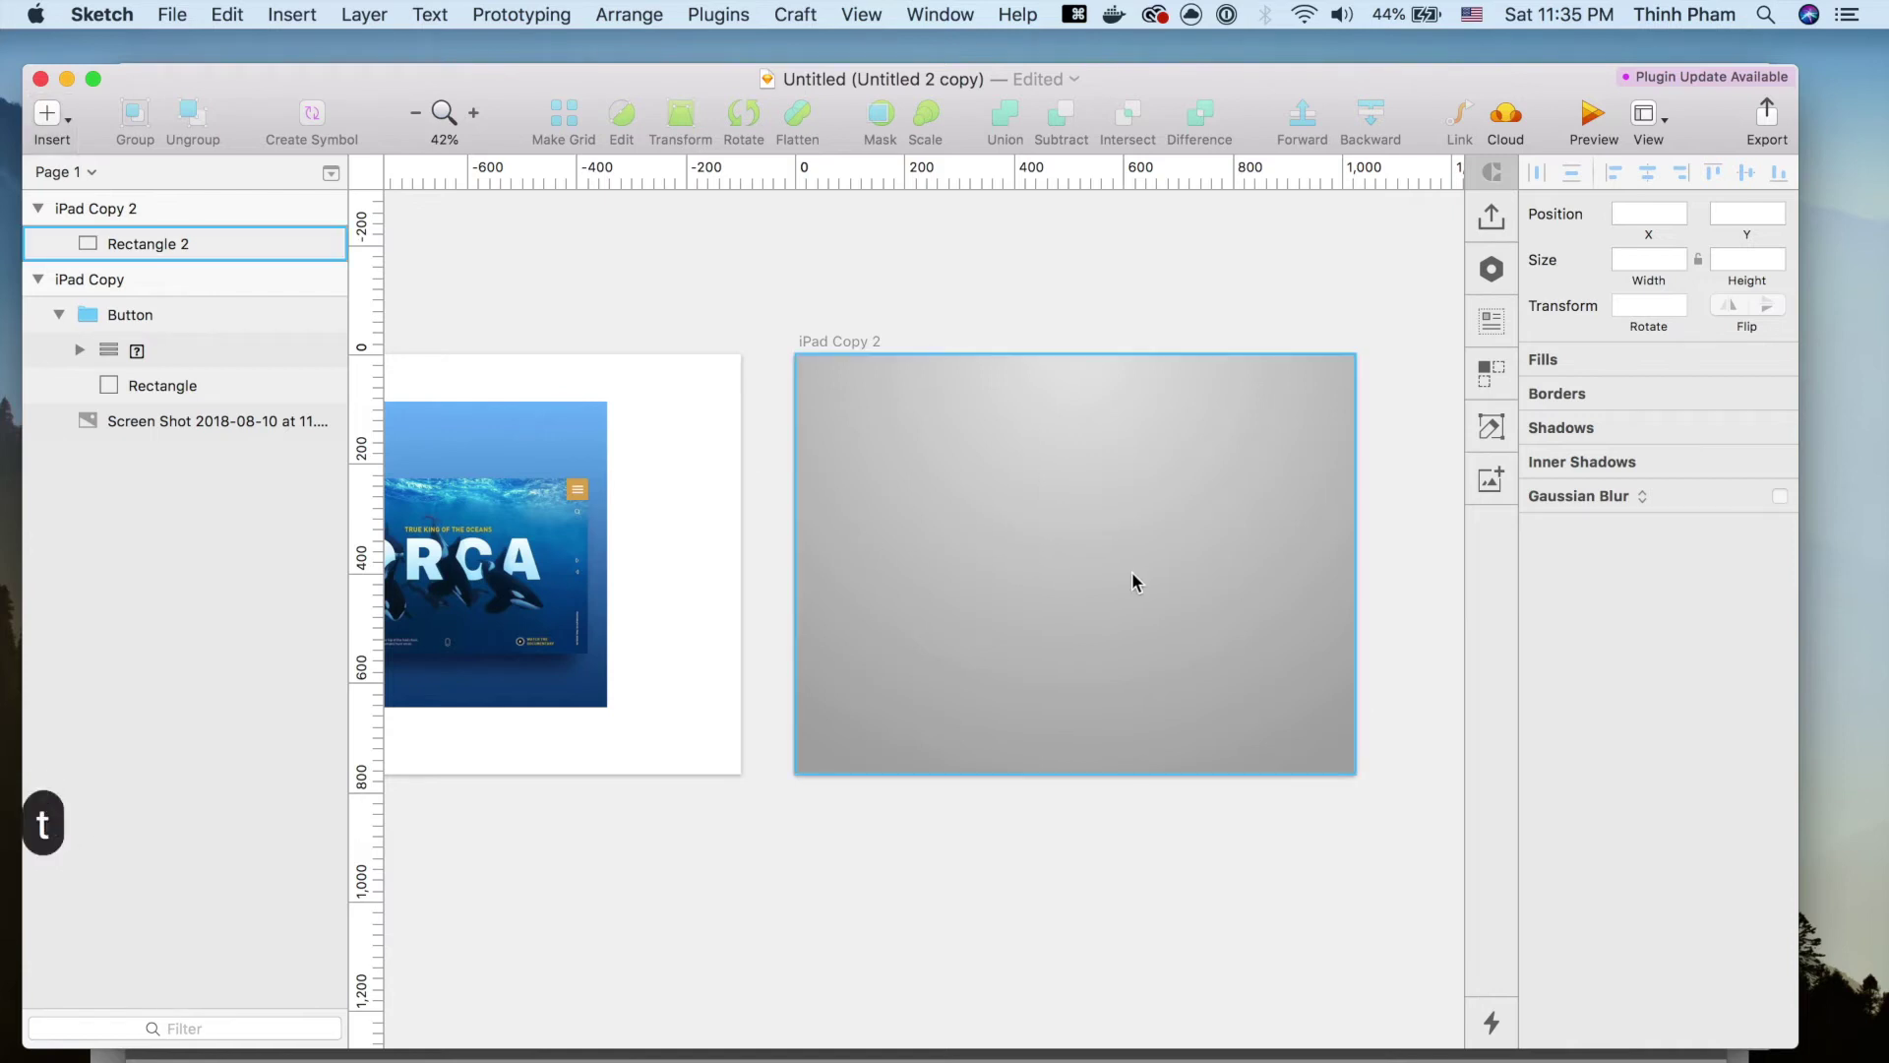
click(1036, 557)
key(t)
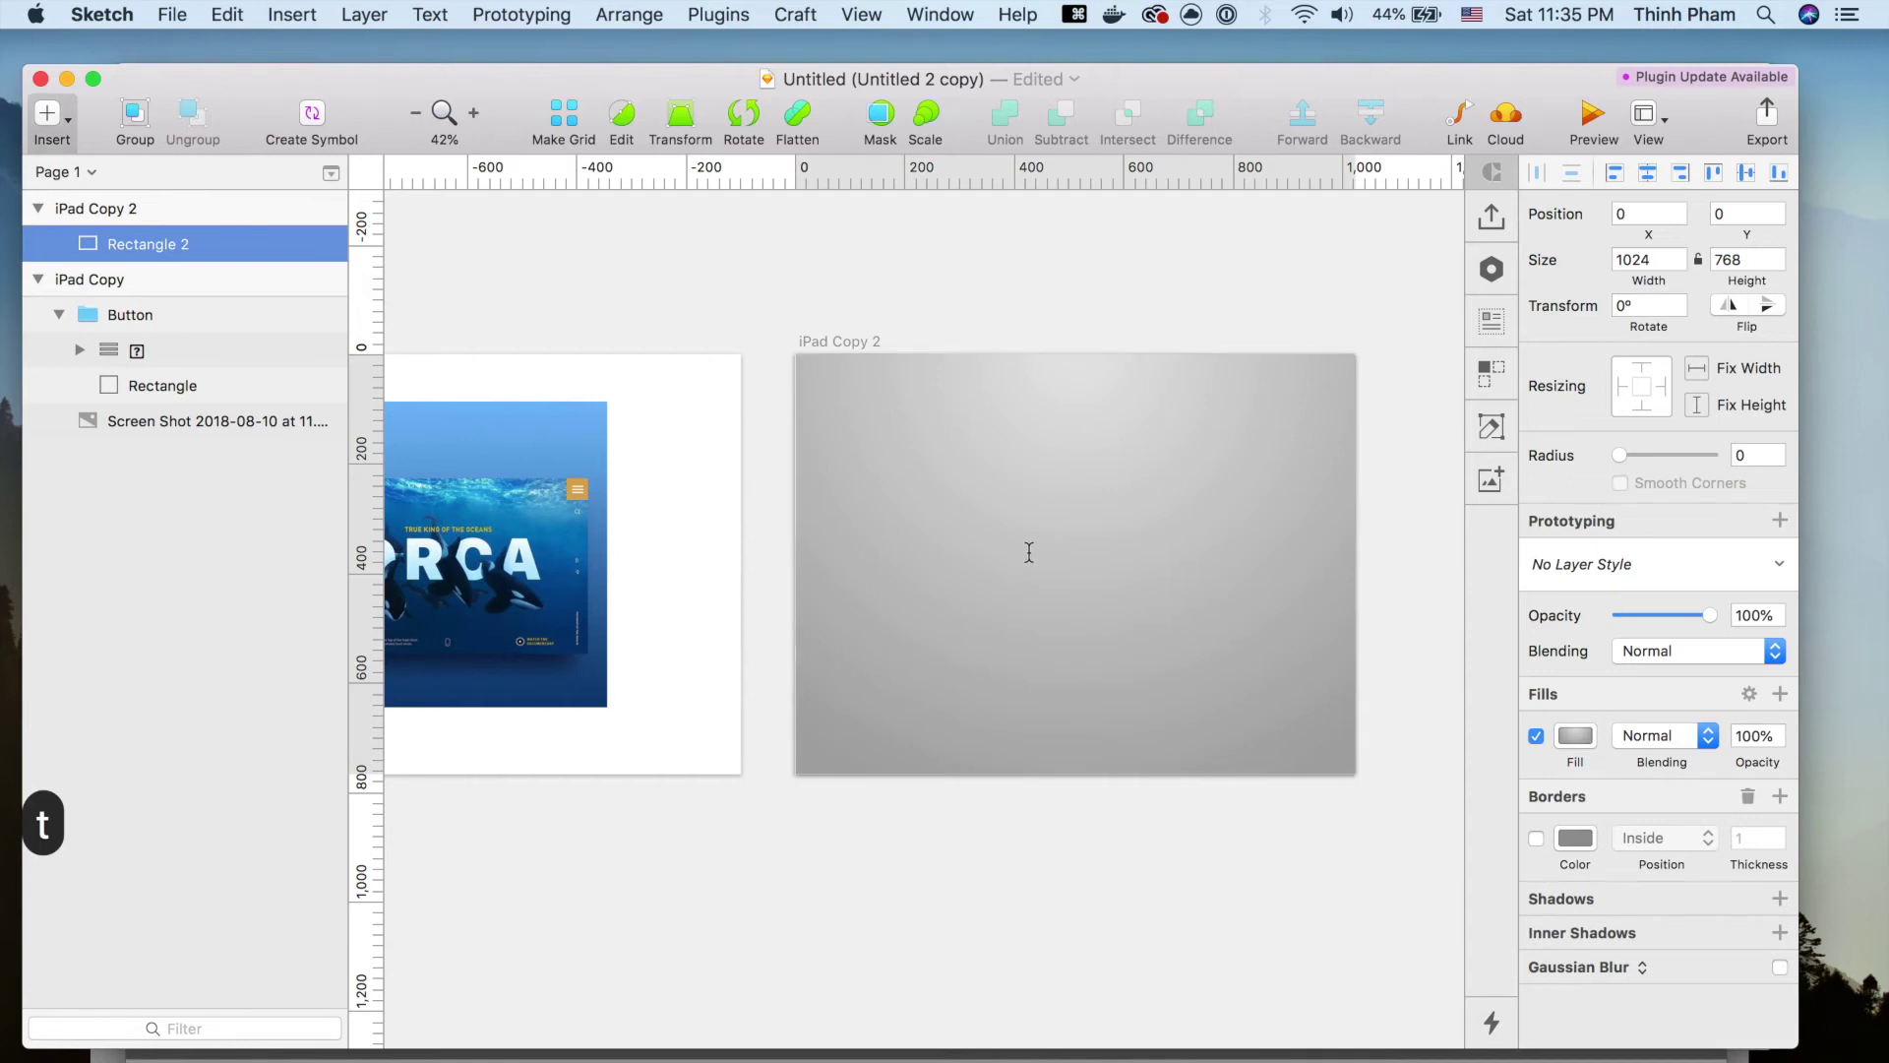
click(1029, 552)
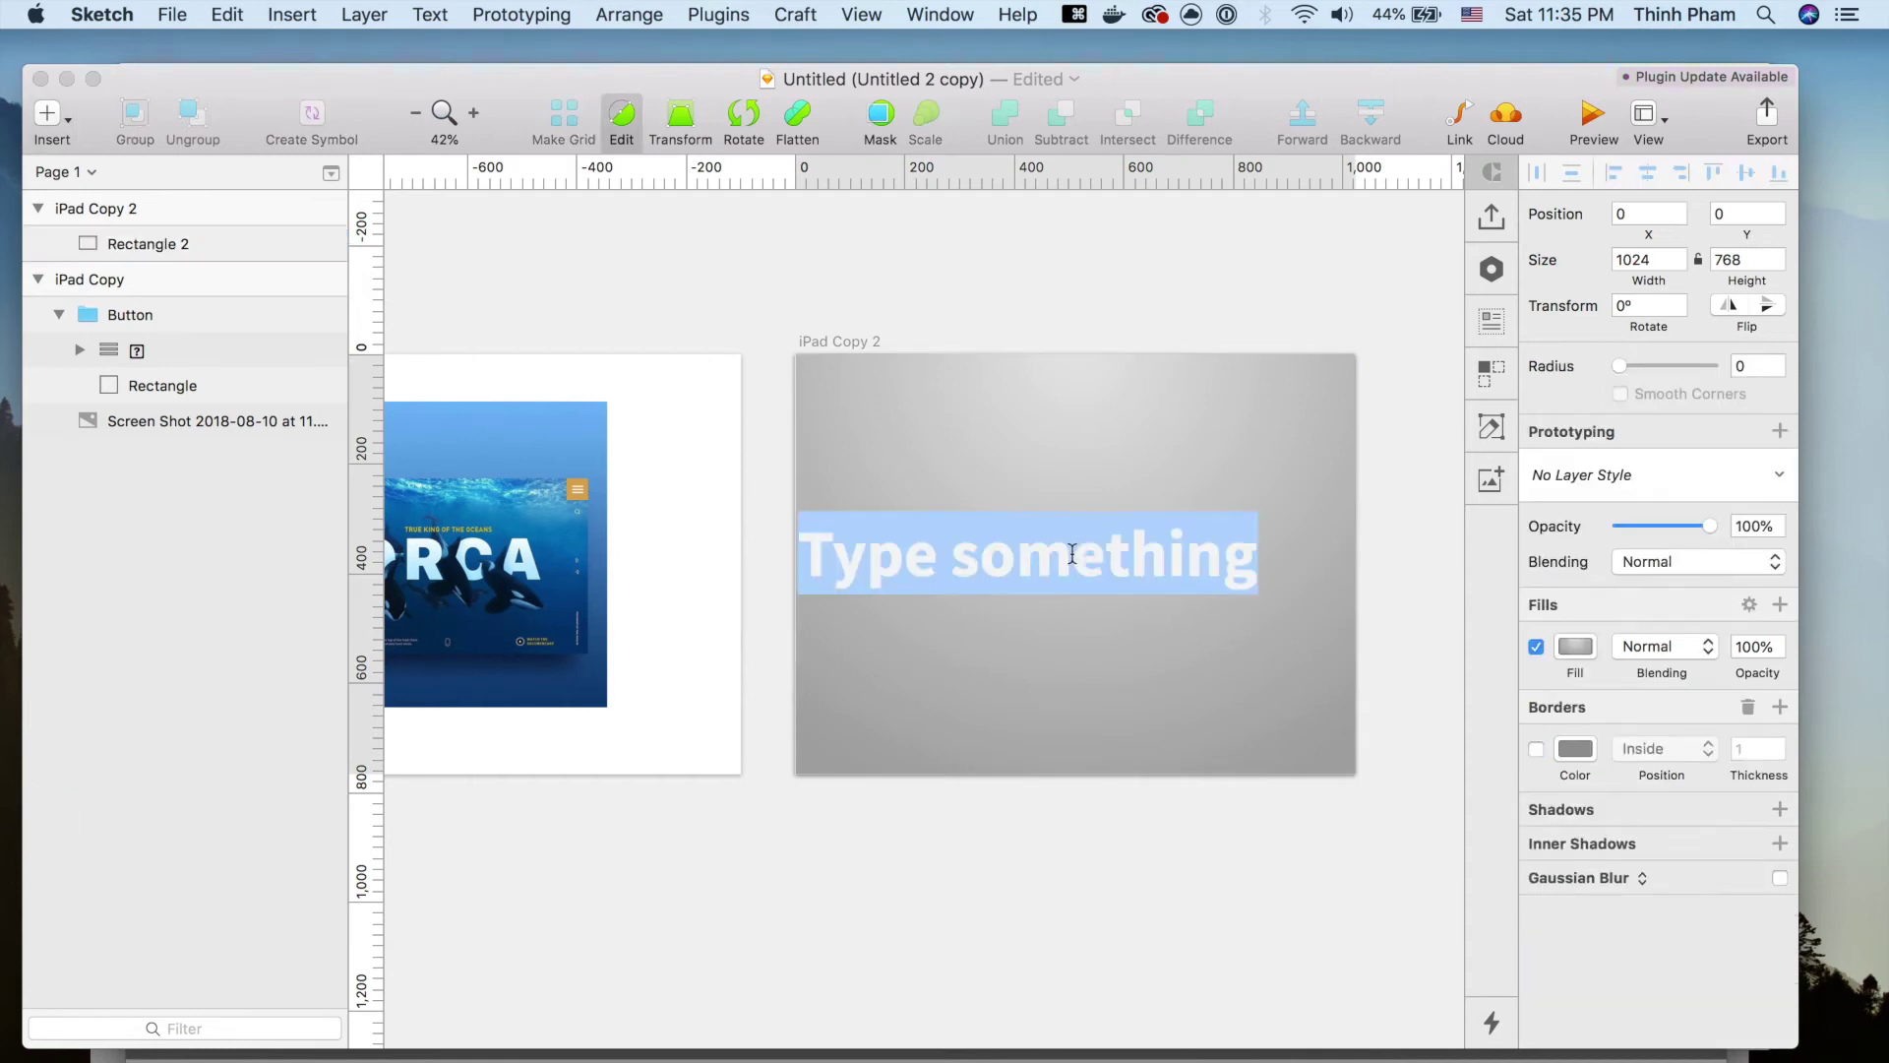
click(1227, 573)
click(1015, 568)
key(super+a)
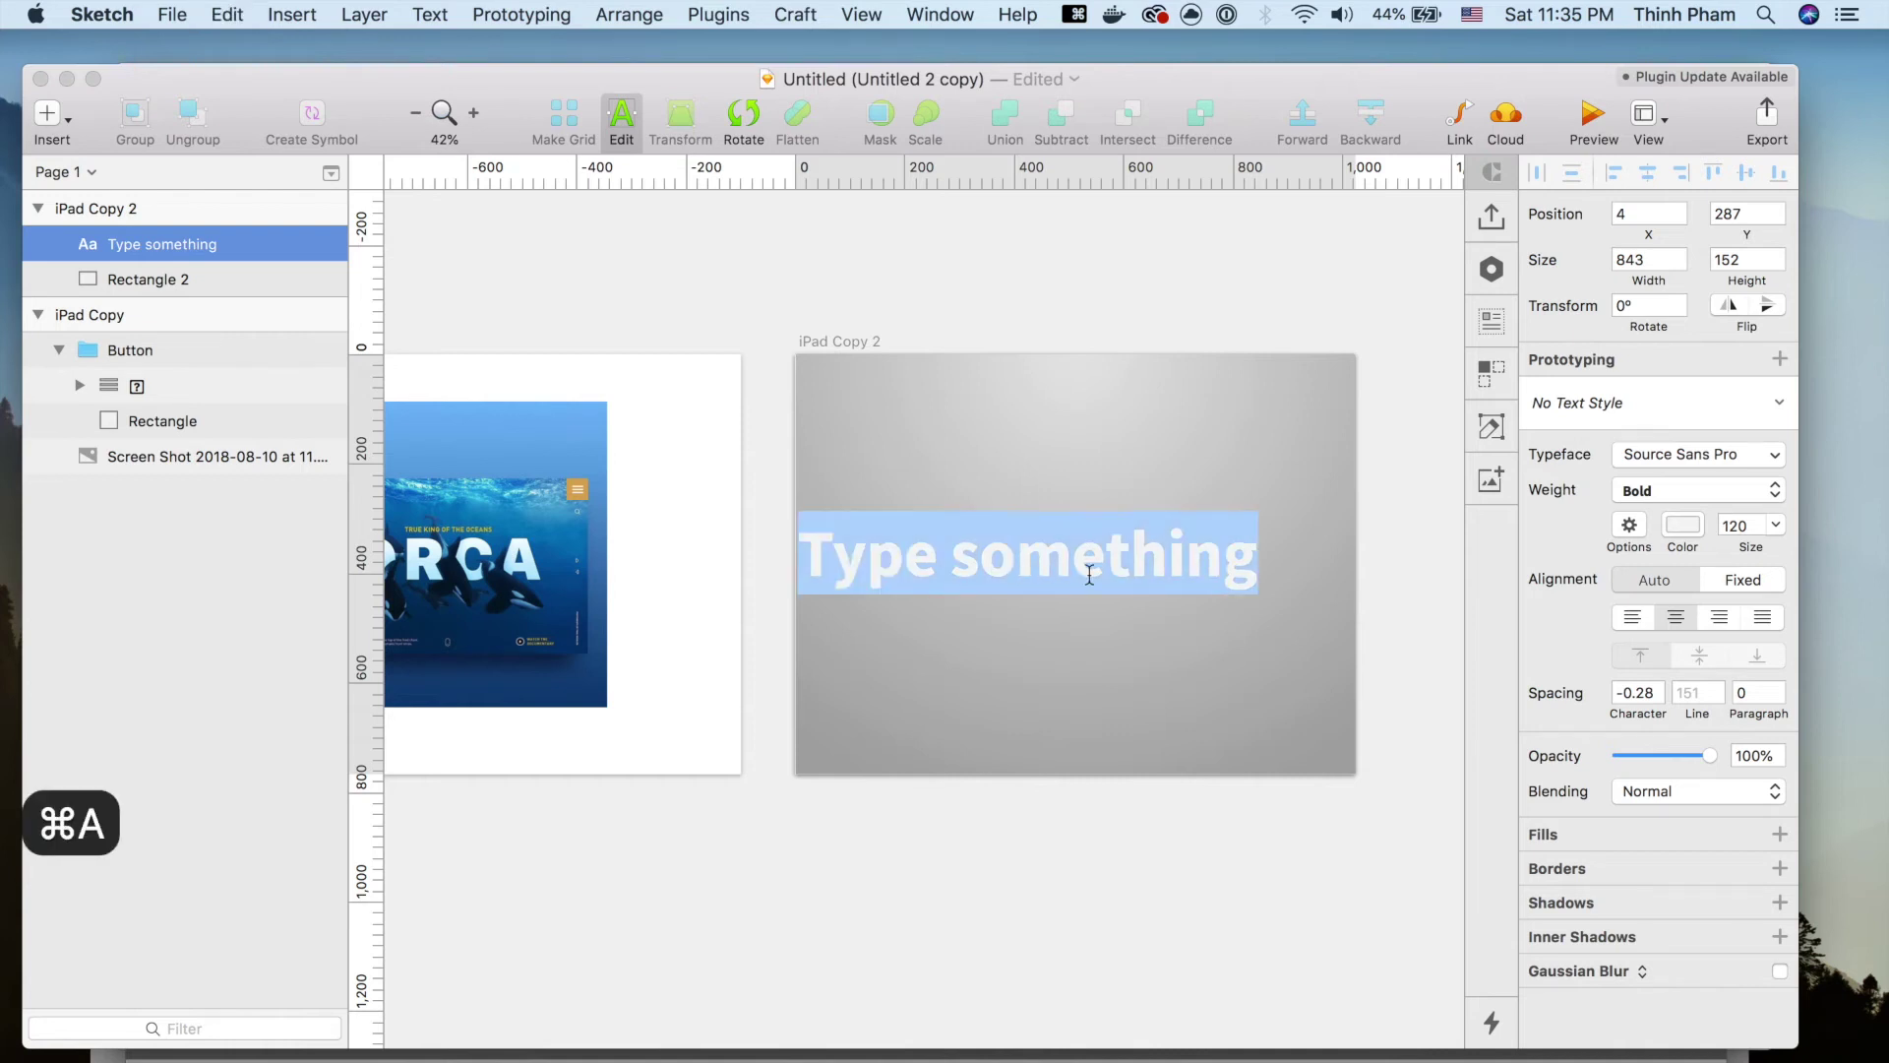
Search for "unicode" among the input sources that can be added in the keyboard preferences, and close the preferences without adding one.
click(1475, 16)
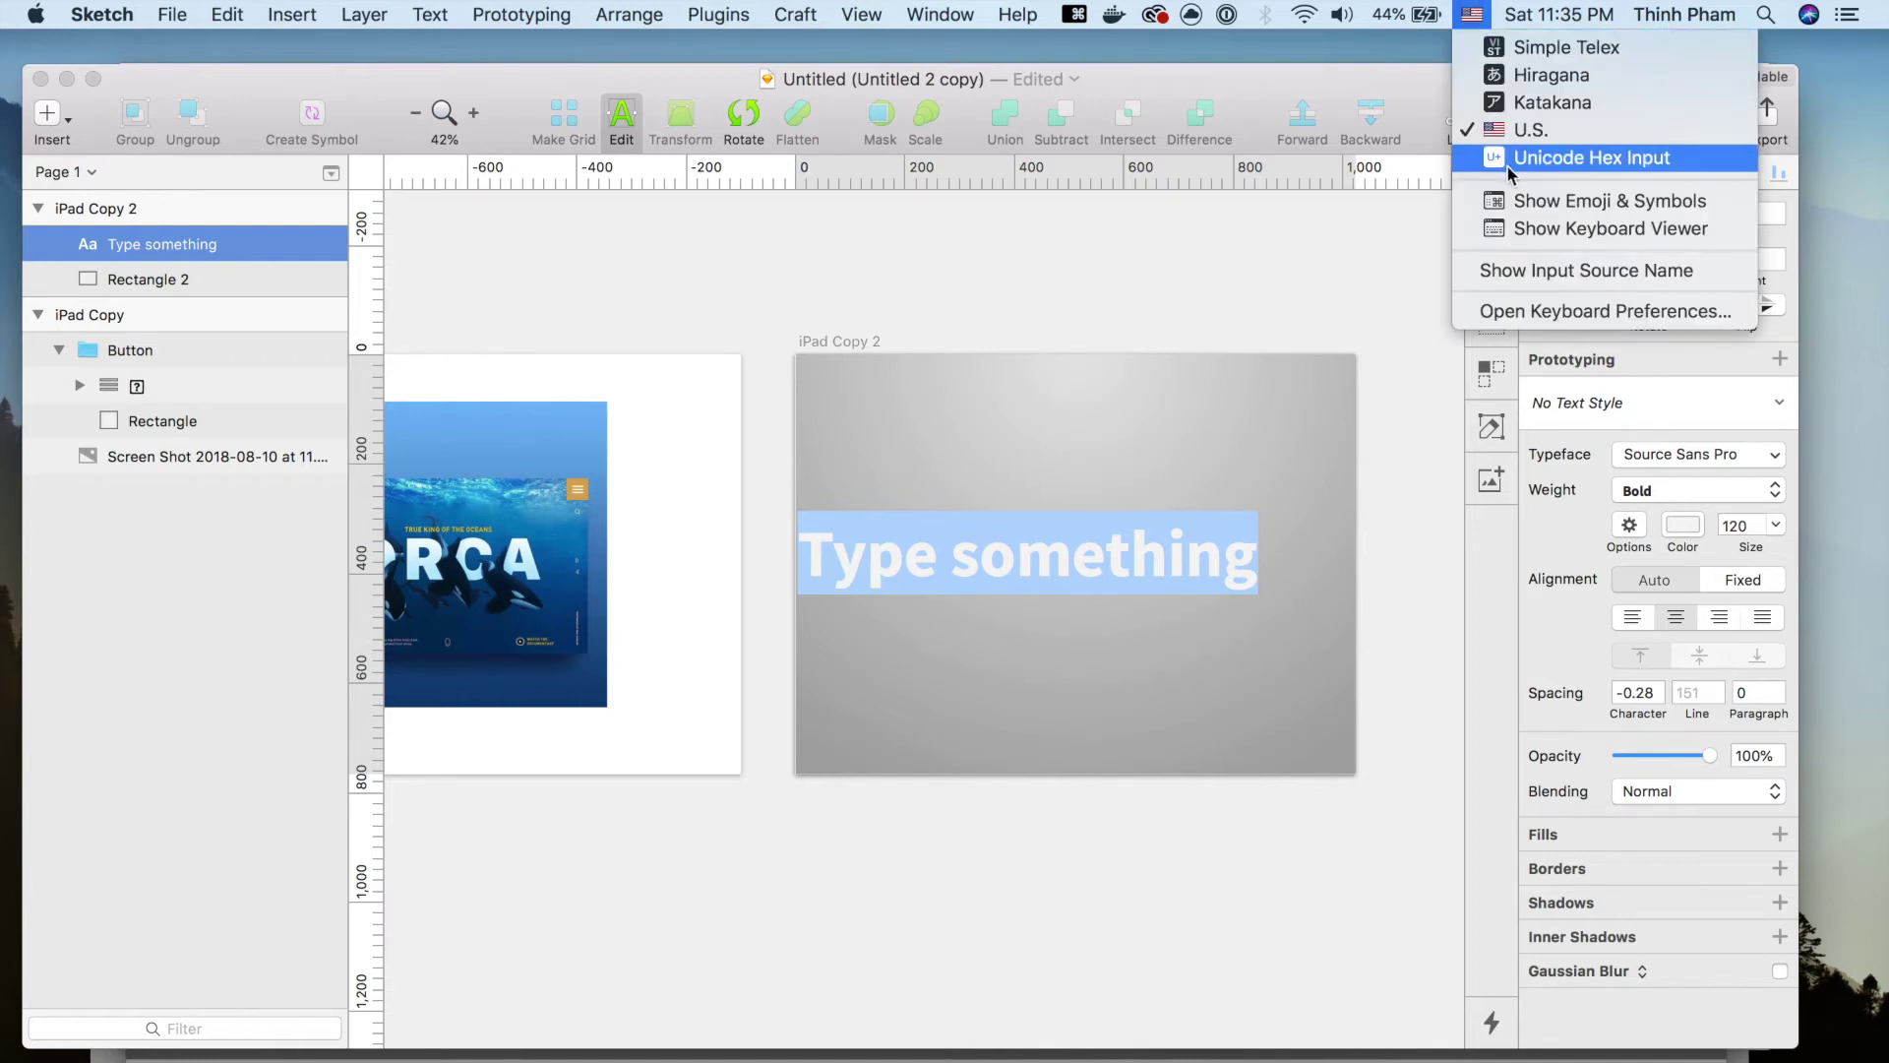
click(1536, 313)
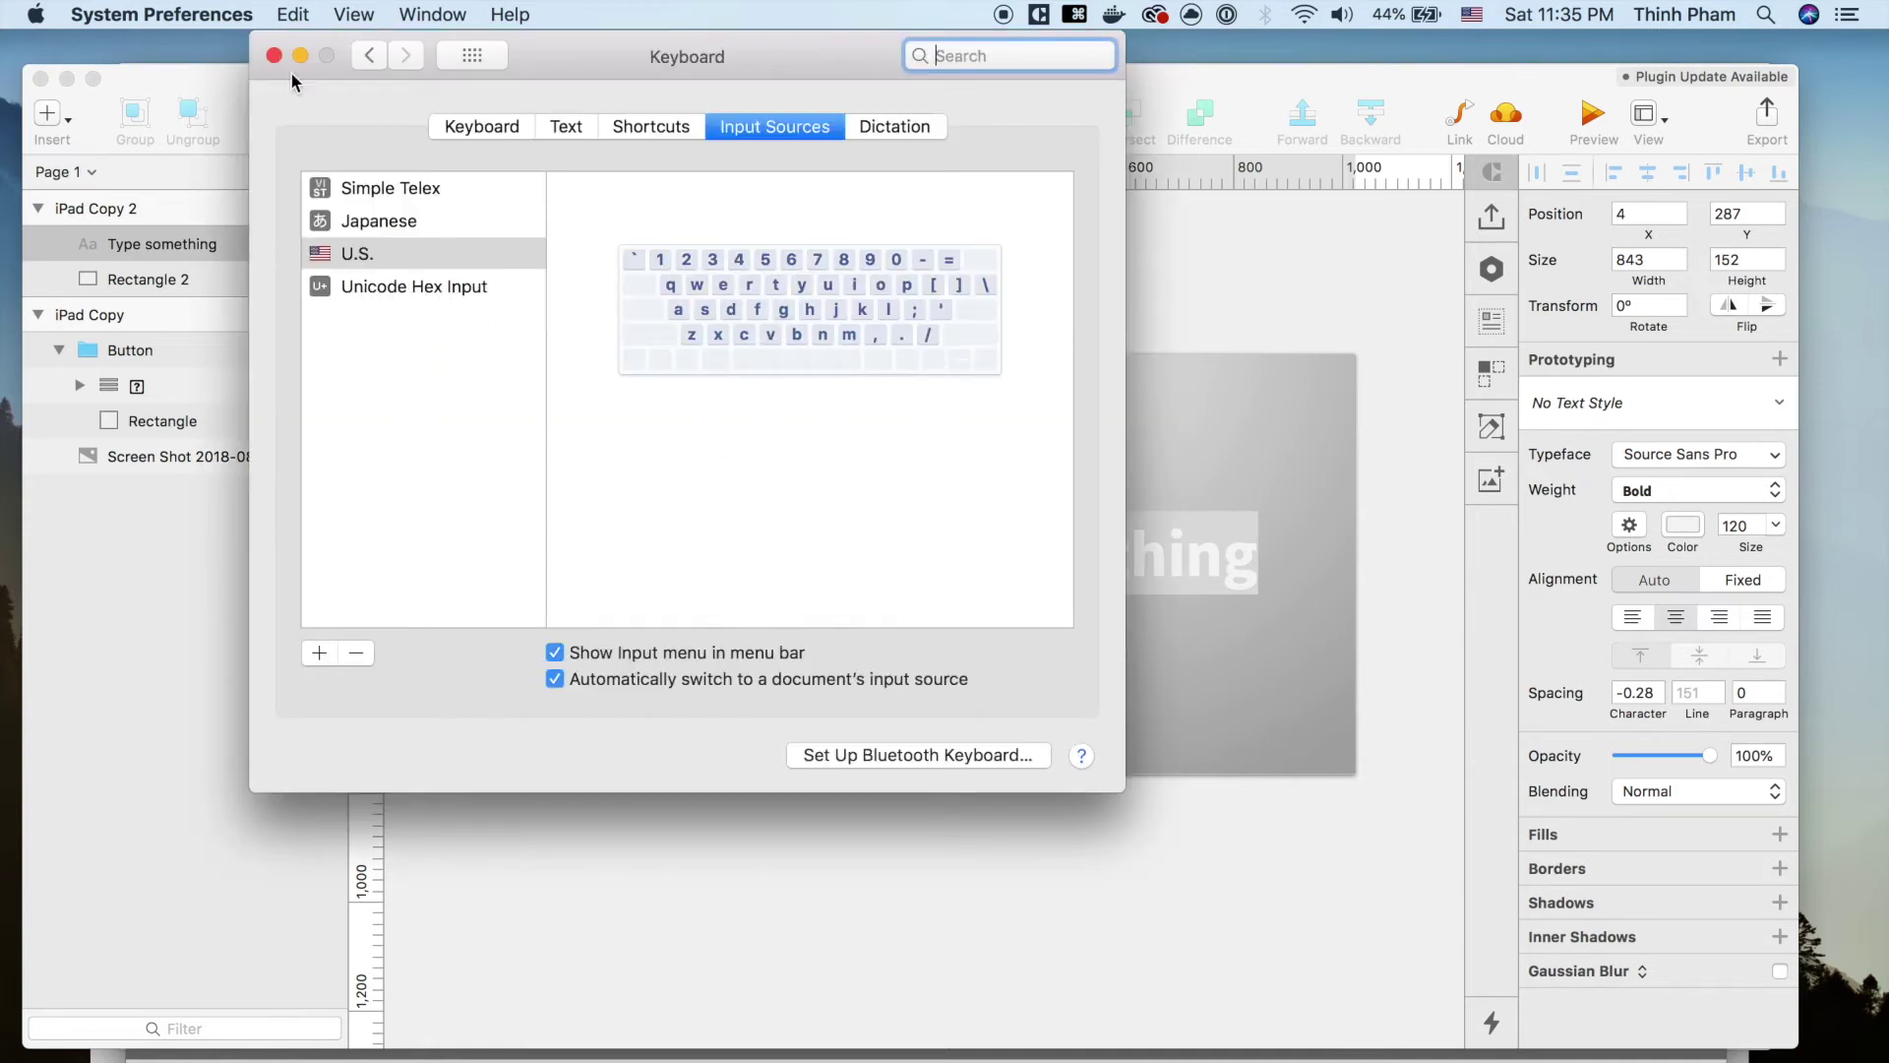
click(319, 652)
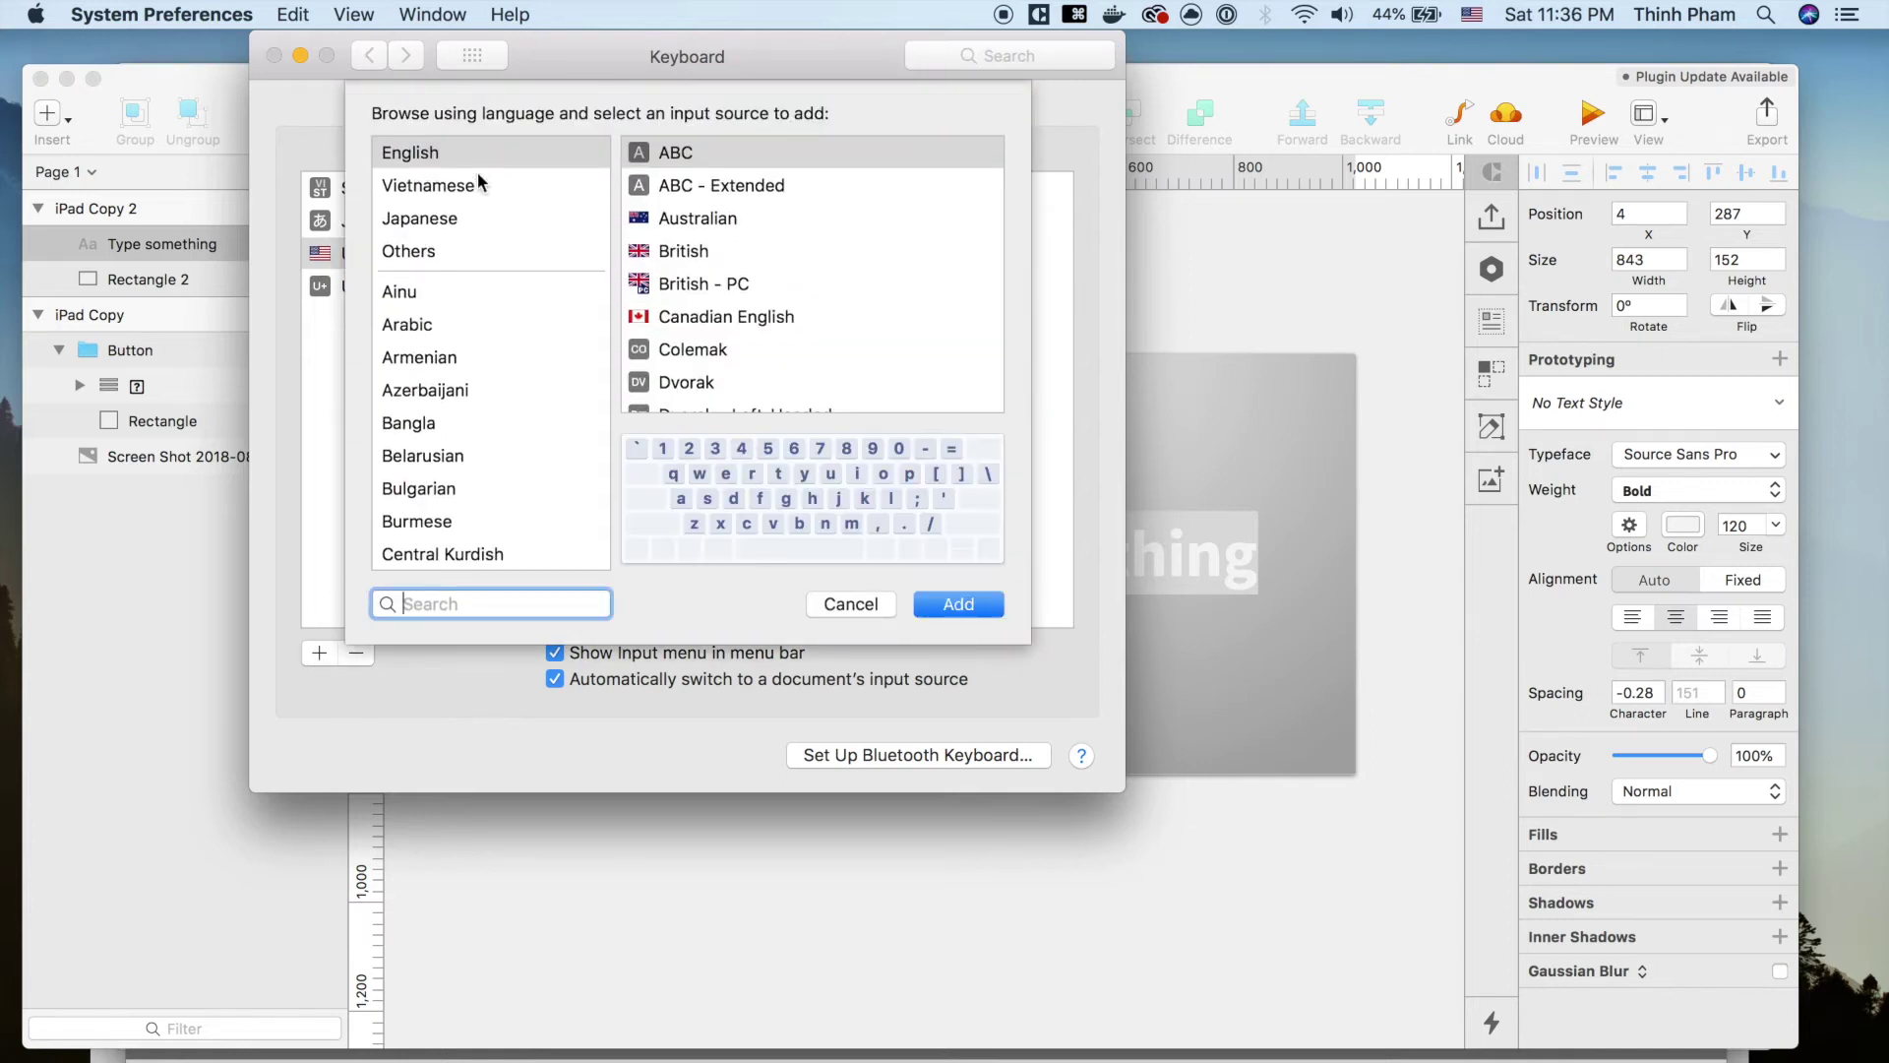
text(unicode)
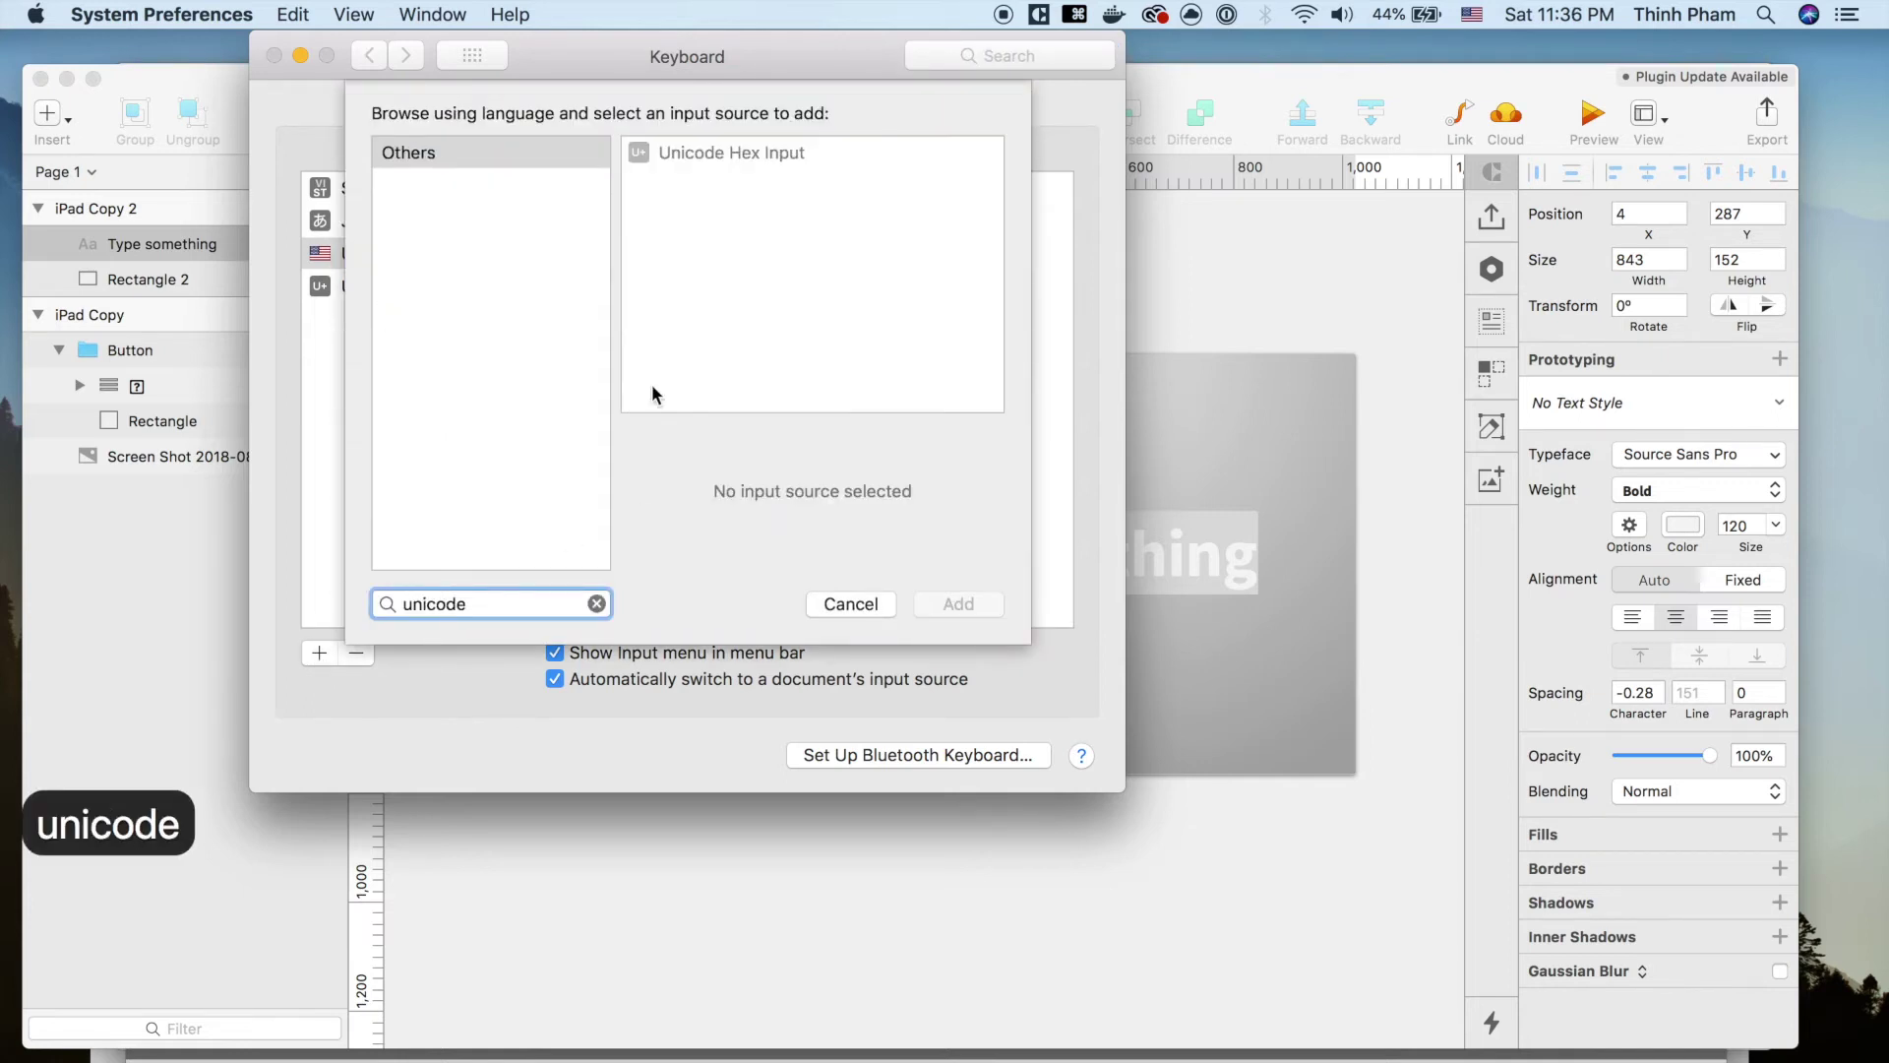
click(851, 604)
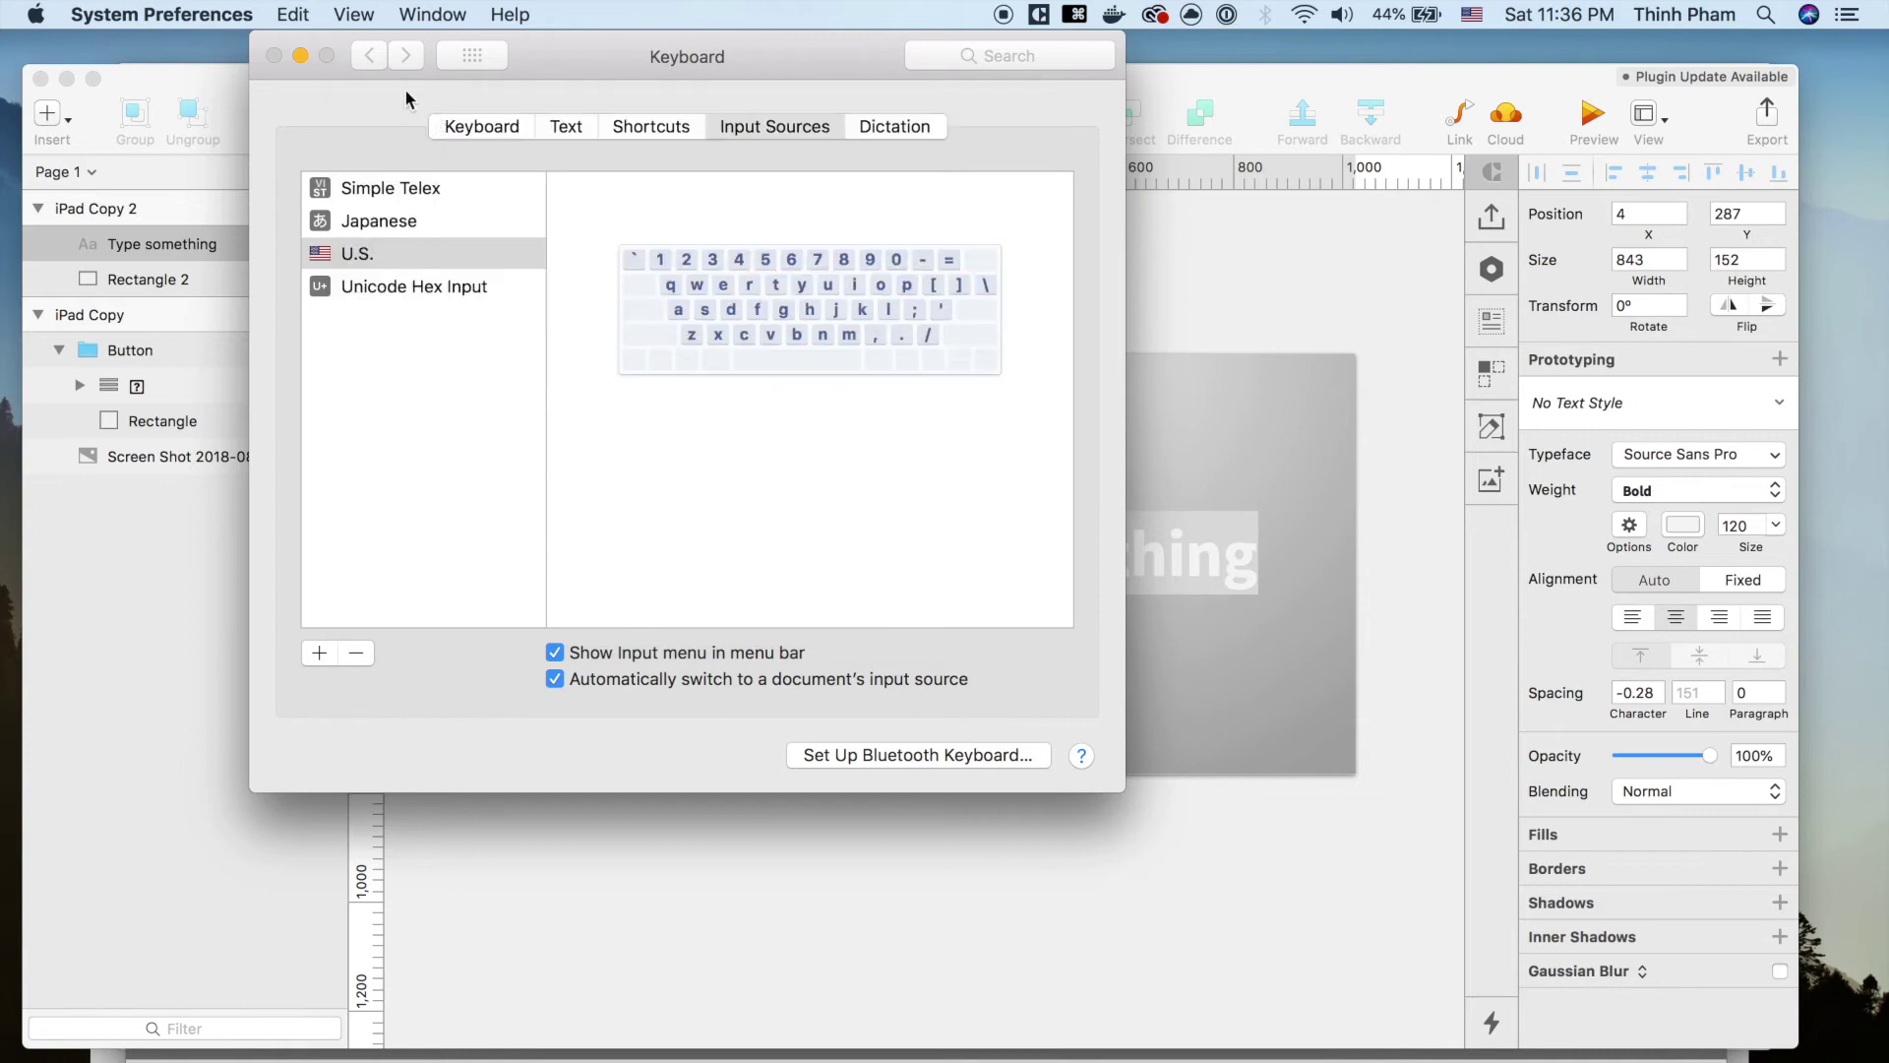
click(274, 56)
Resume editing the placeholder text and switch the keyboard input source to Unicode Hex Input.
click(1075, 545)
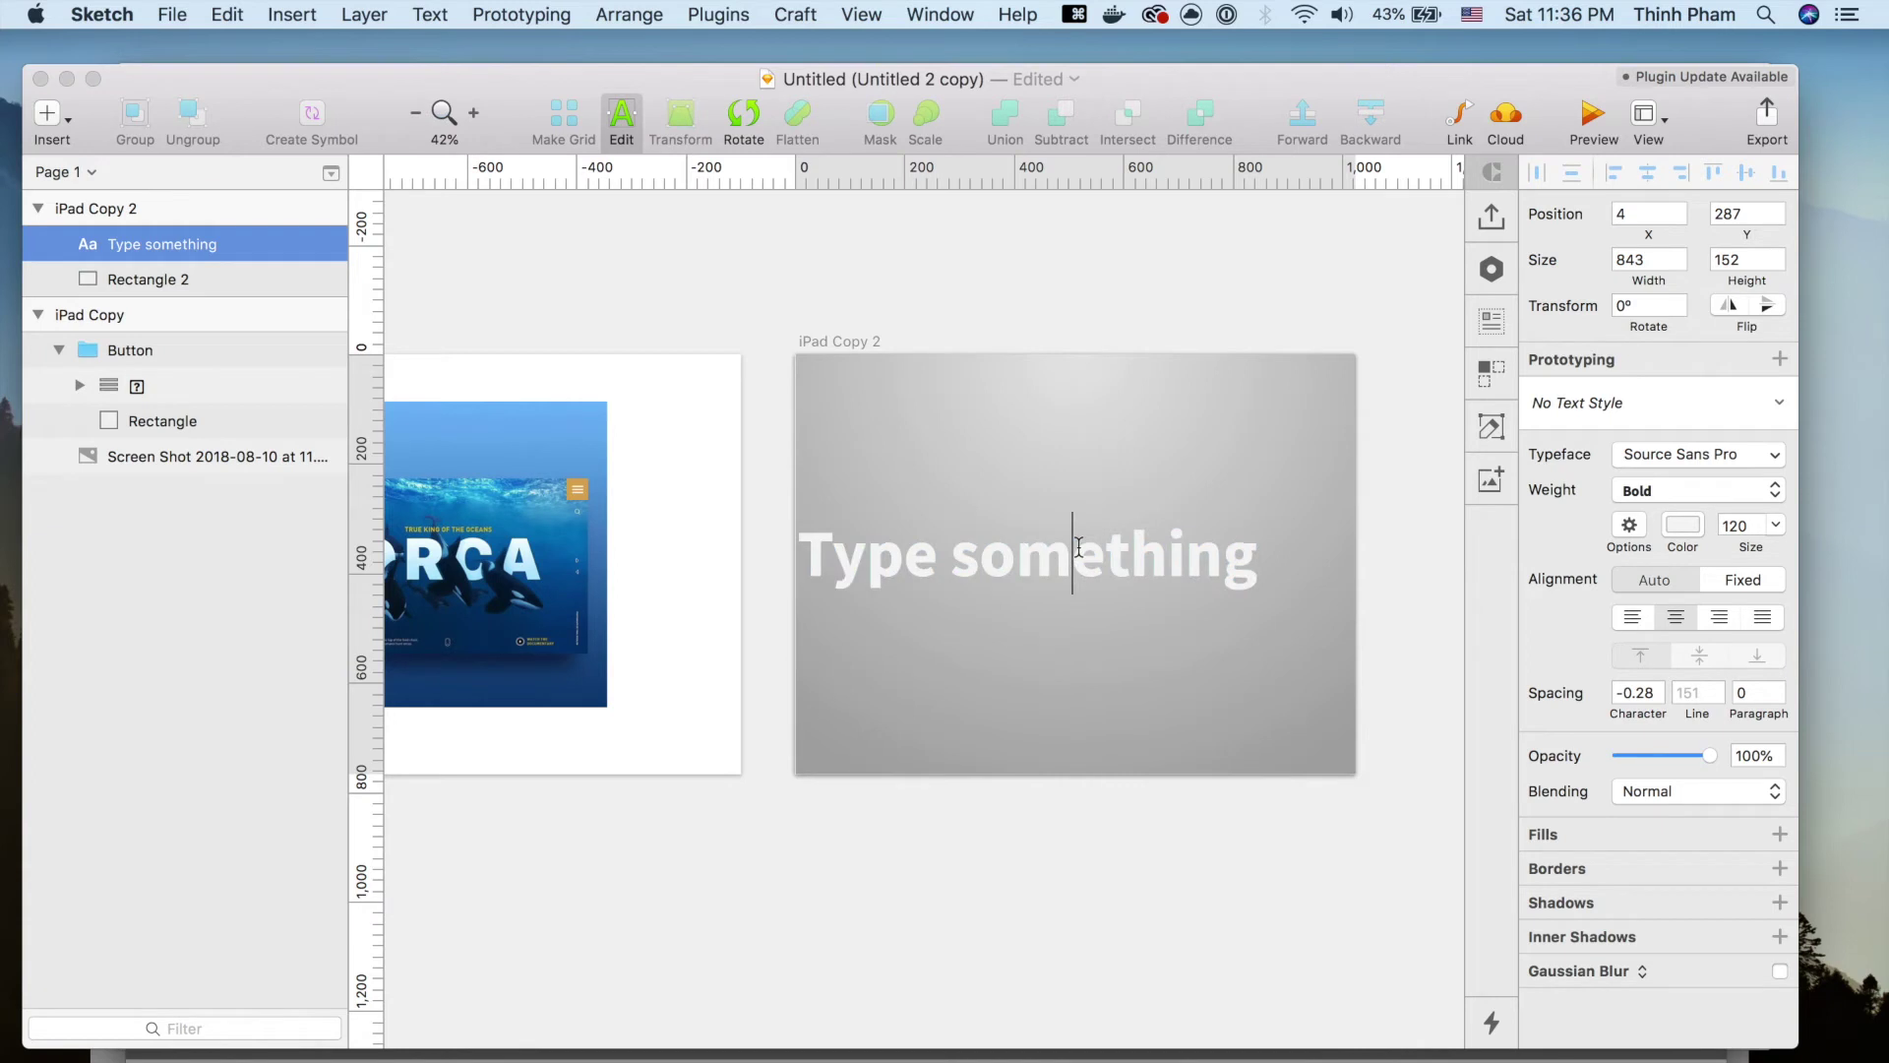
click(1472, 15)
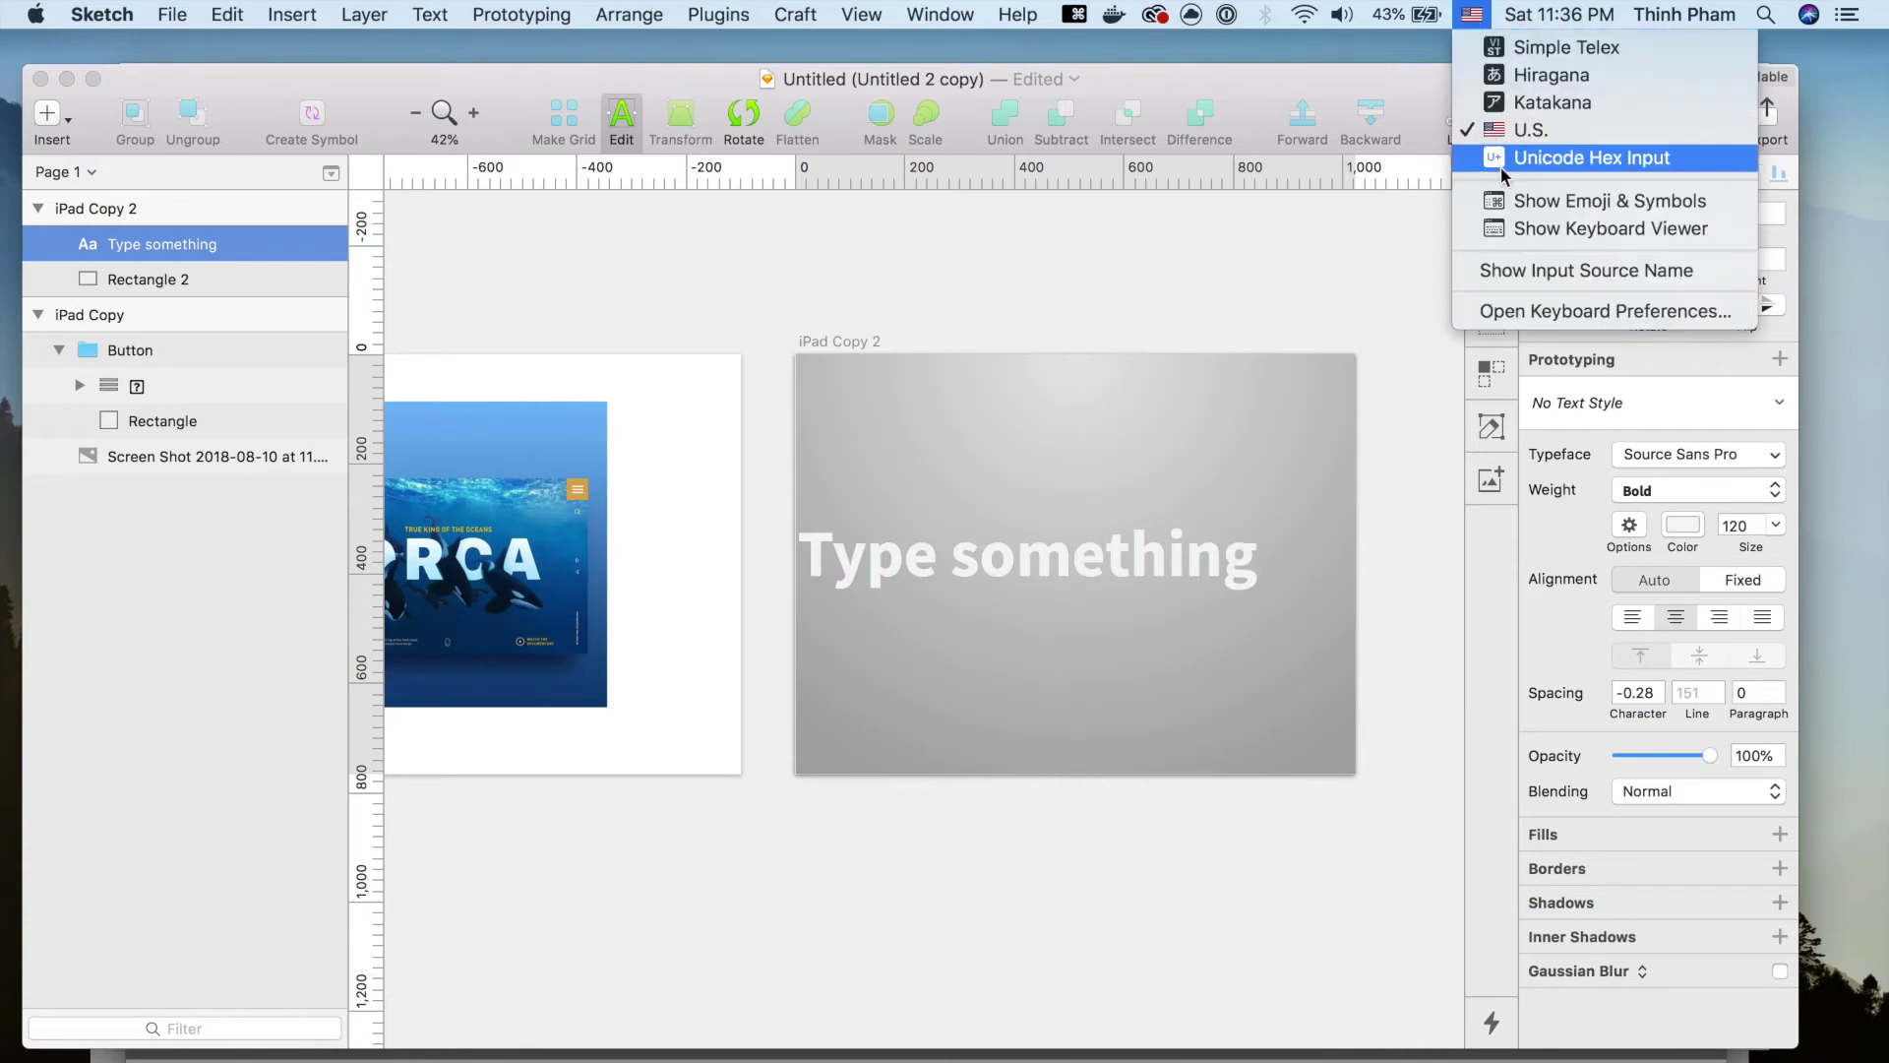
click(1520, 168)
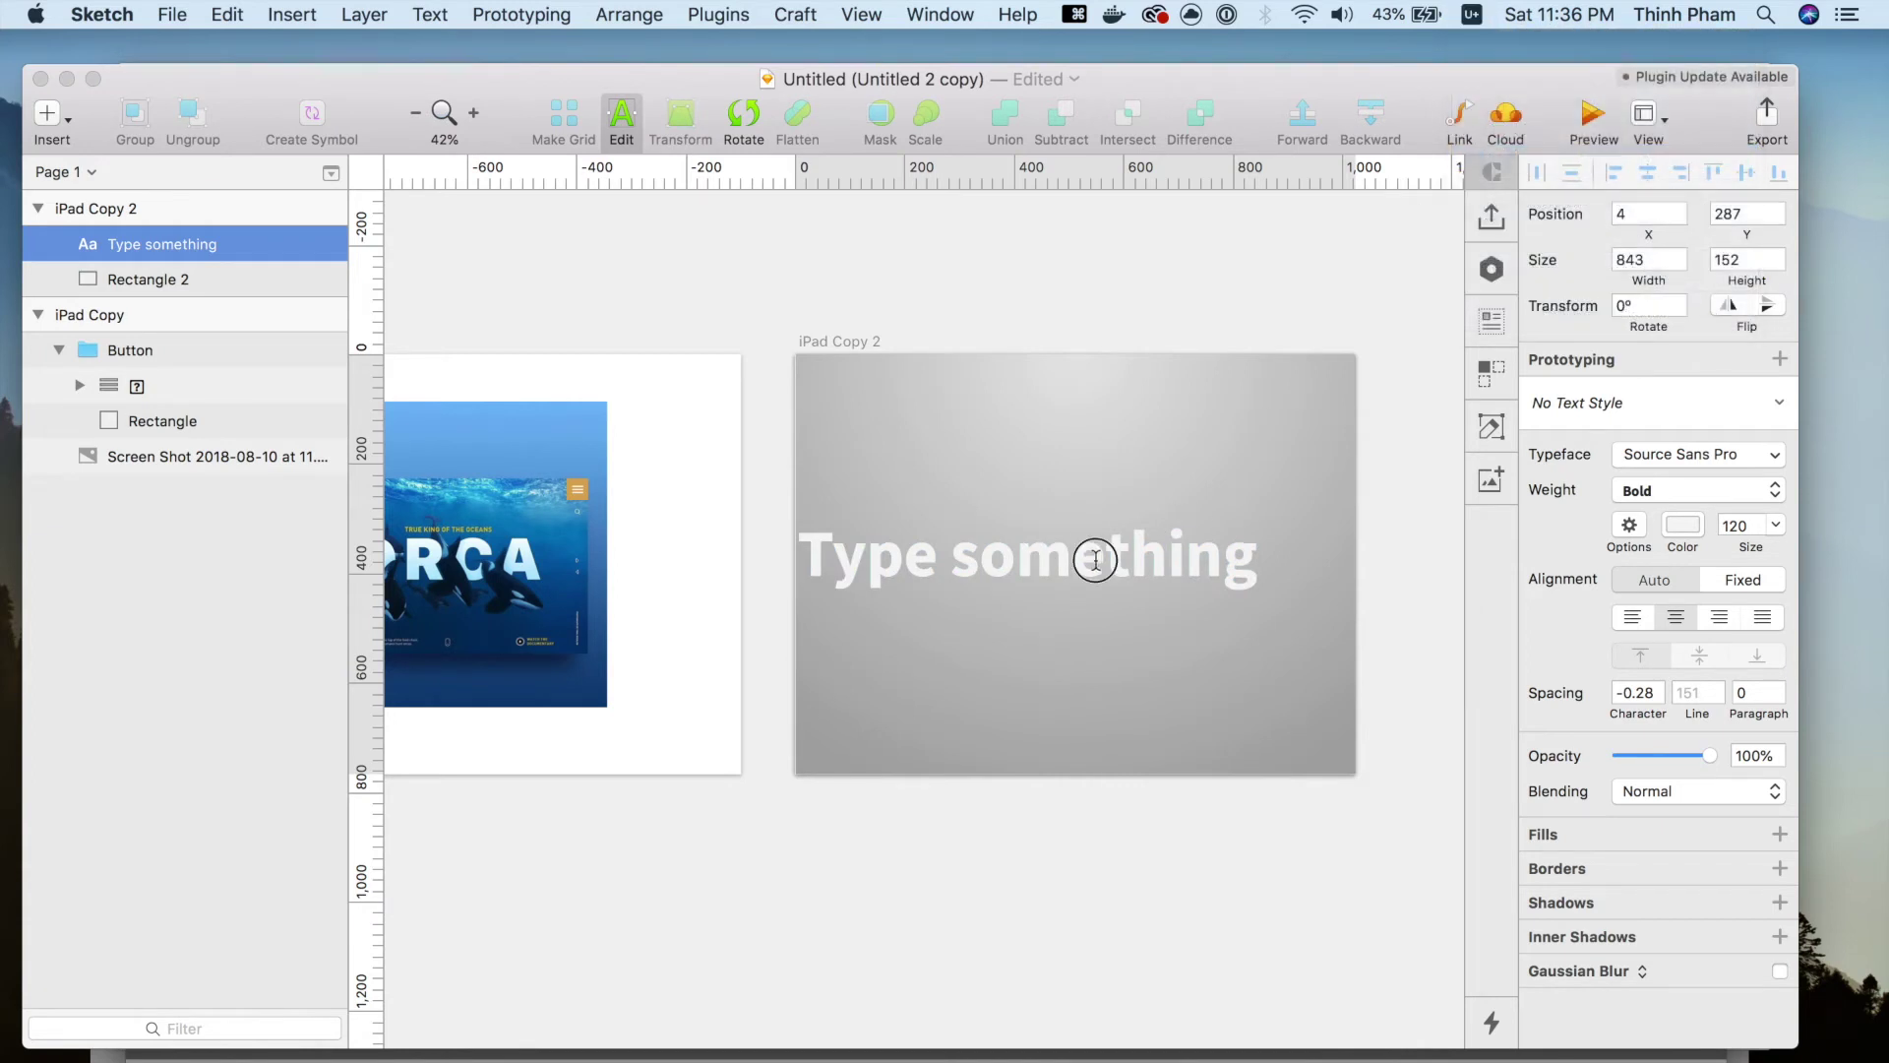
Replace the placeholder text with the menu icon's Unicode character f197 and finish editing the text layer.
key(super+a)
key(BackSpace)
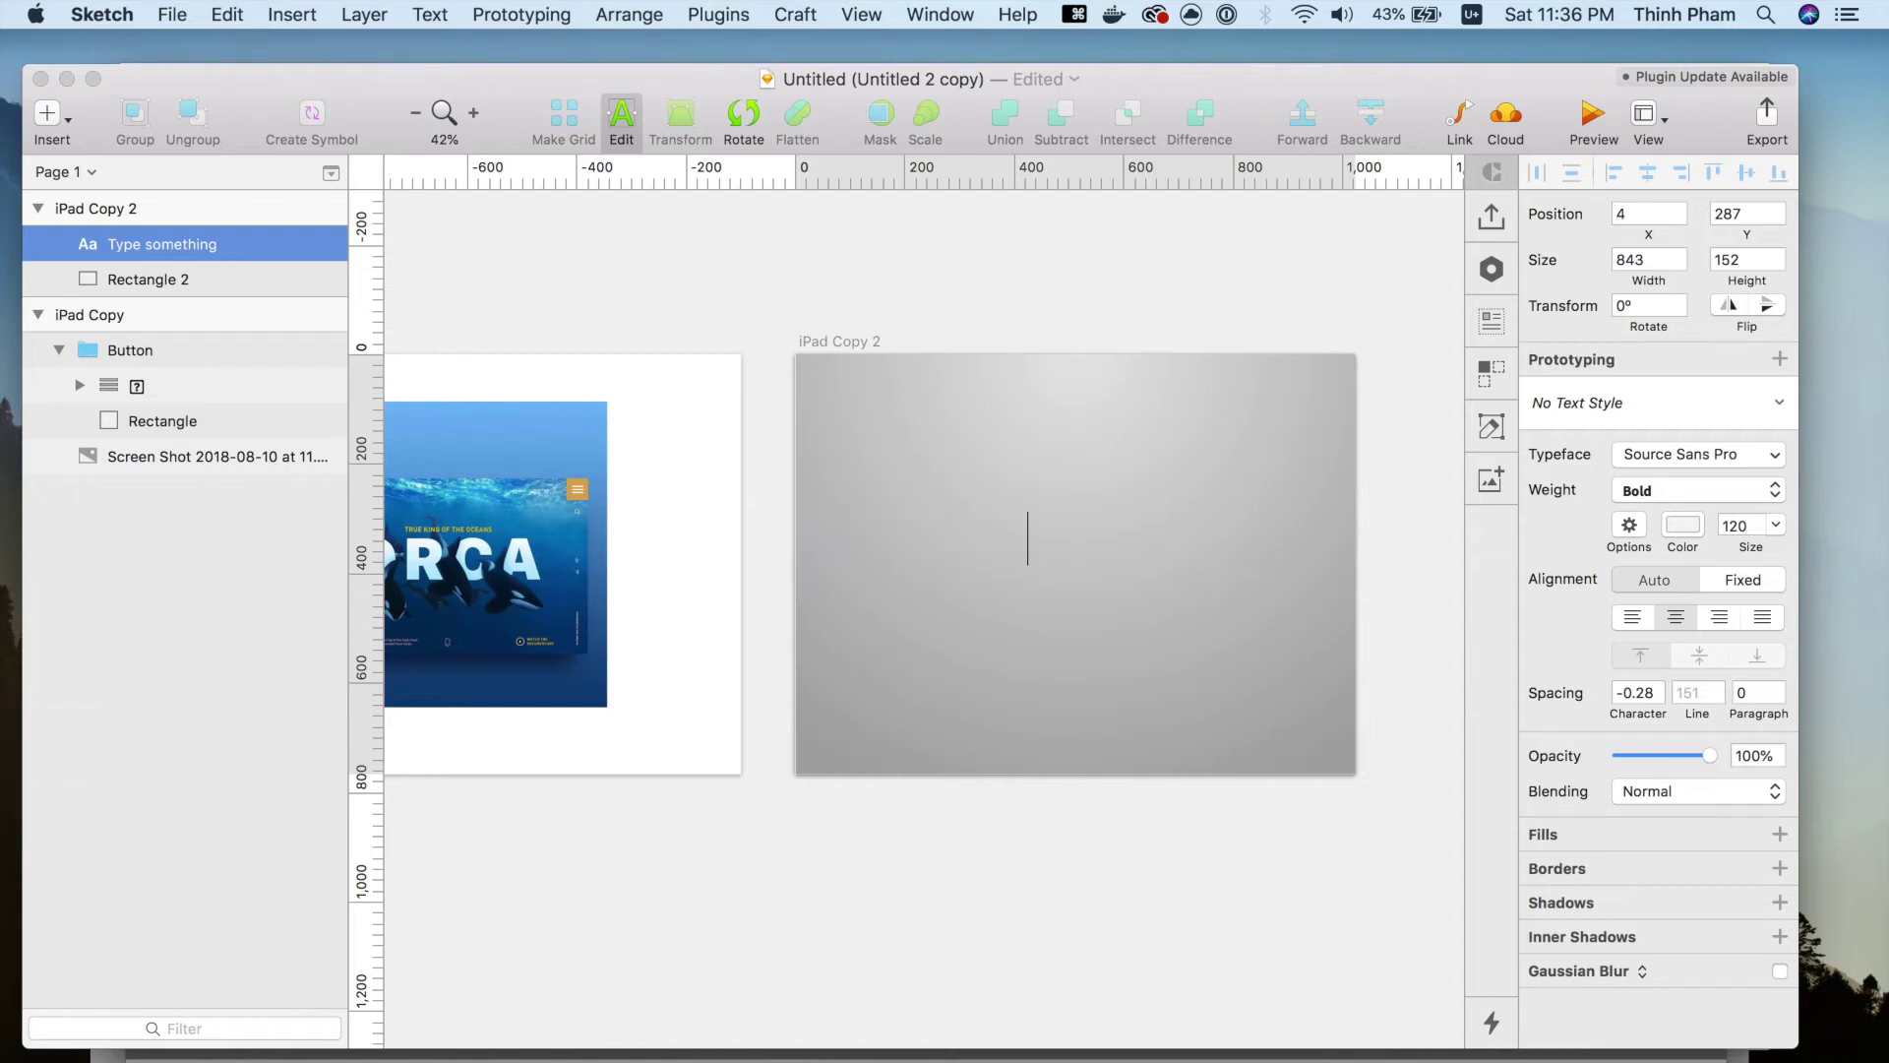
key(alt)
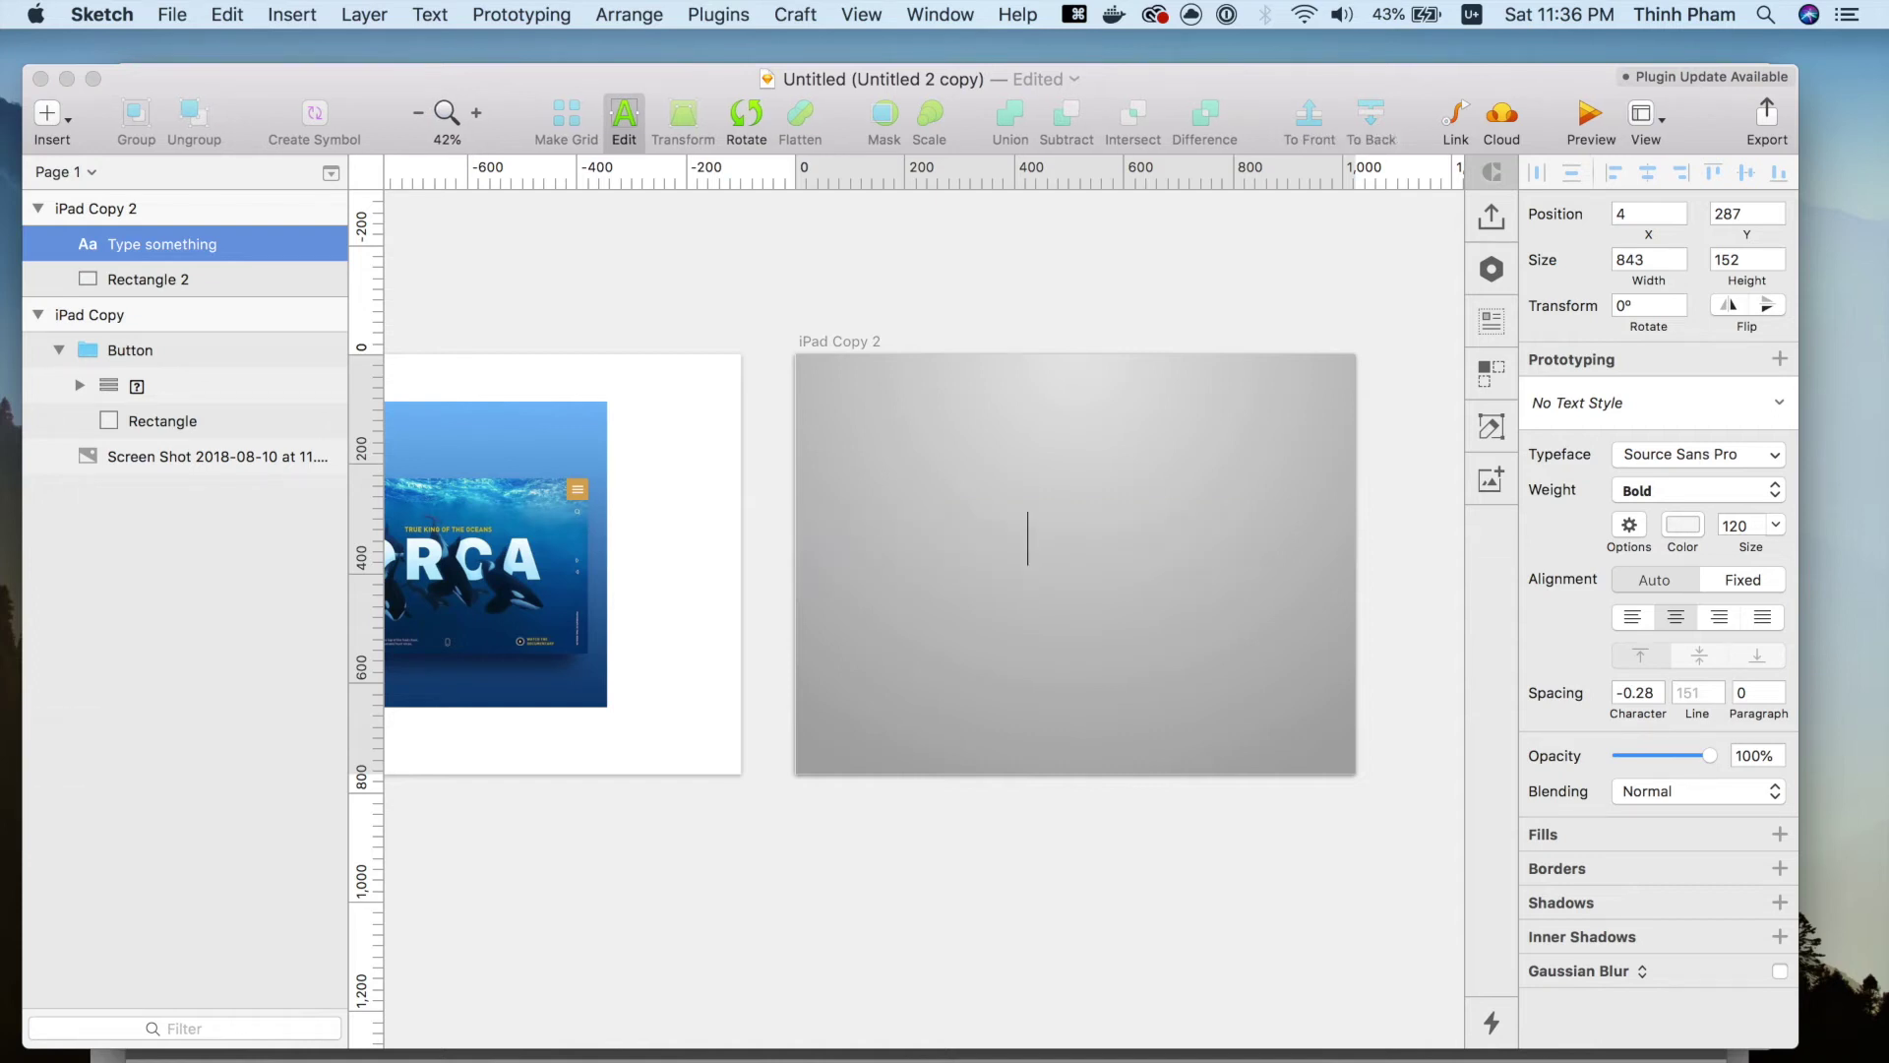
key(alt+f)
key(alt+1)
key(alt+3)
key(alt+7)
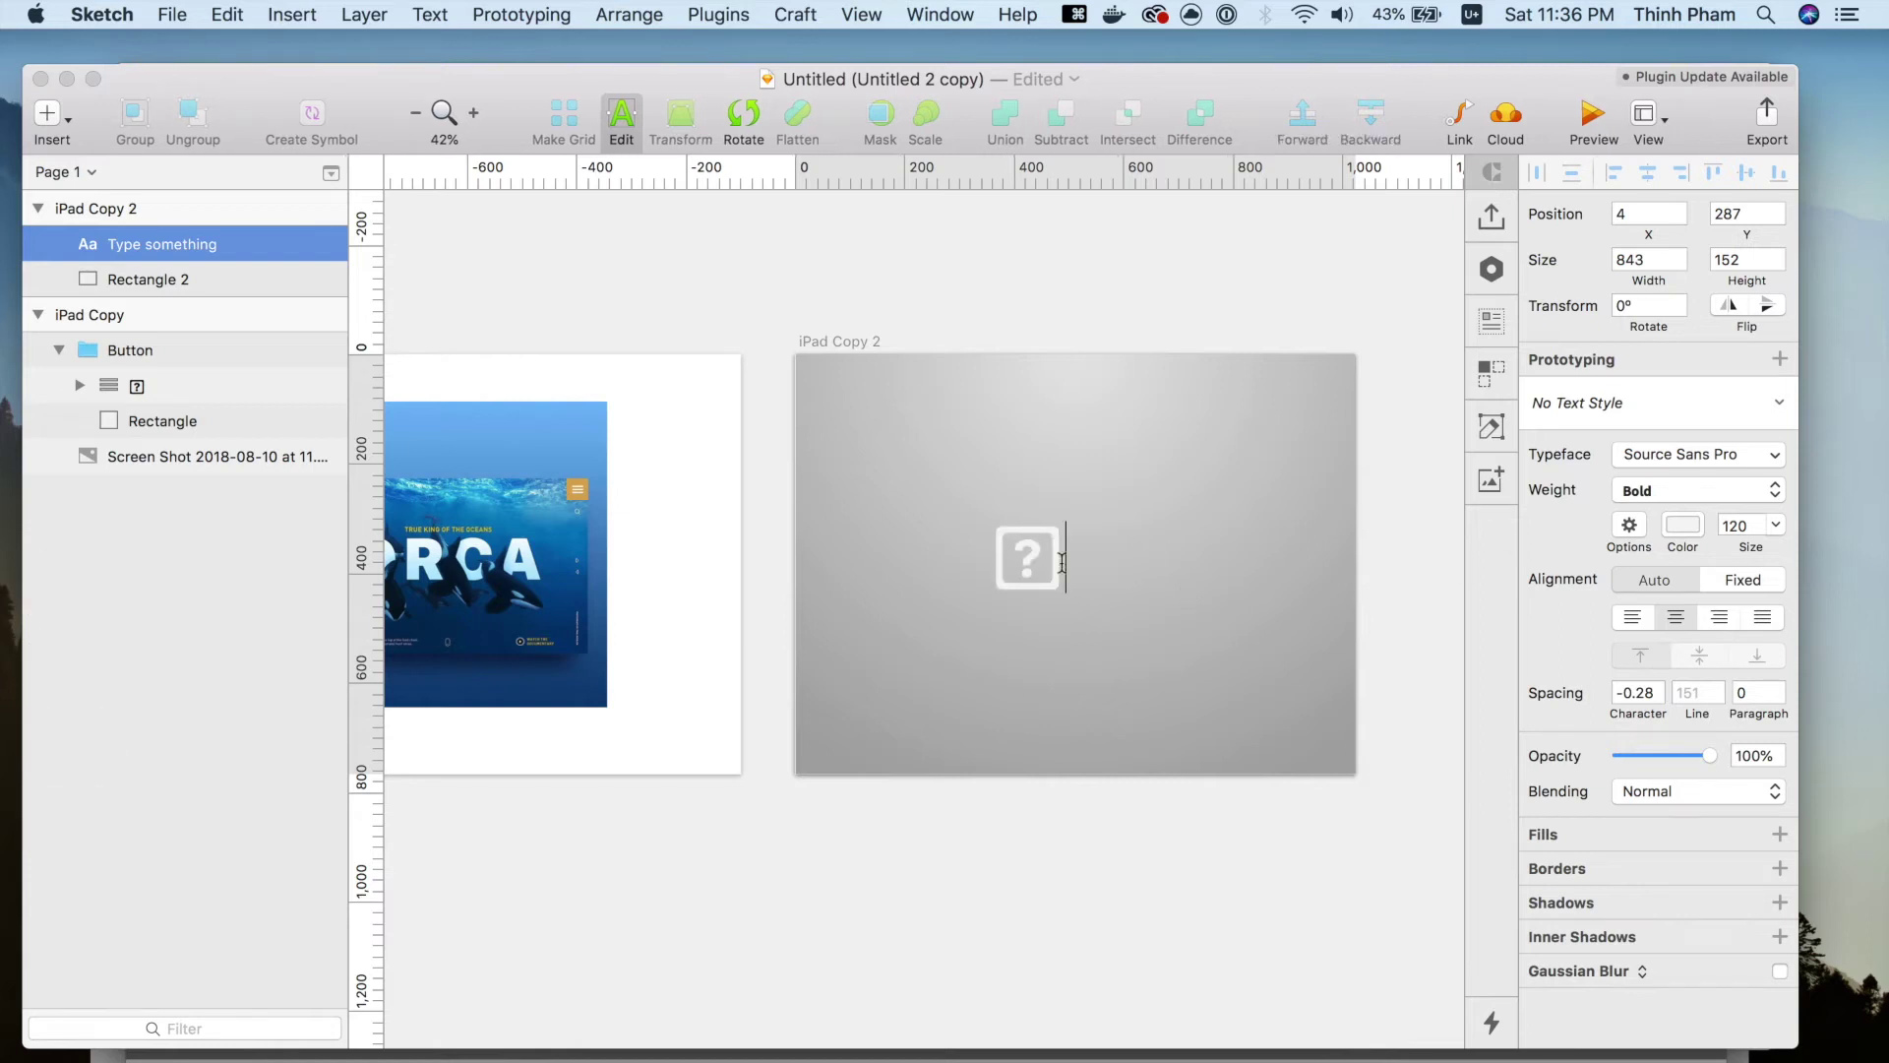
drag(1063, 563, 810, 567)
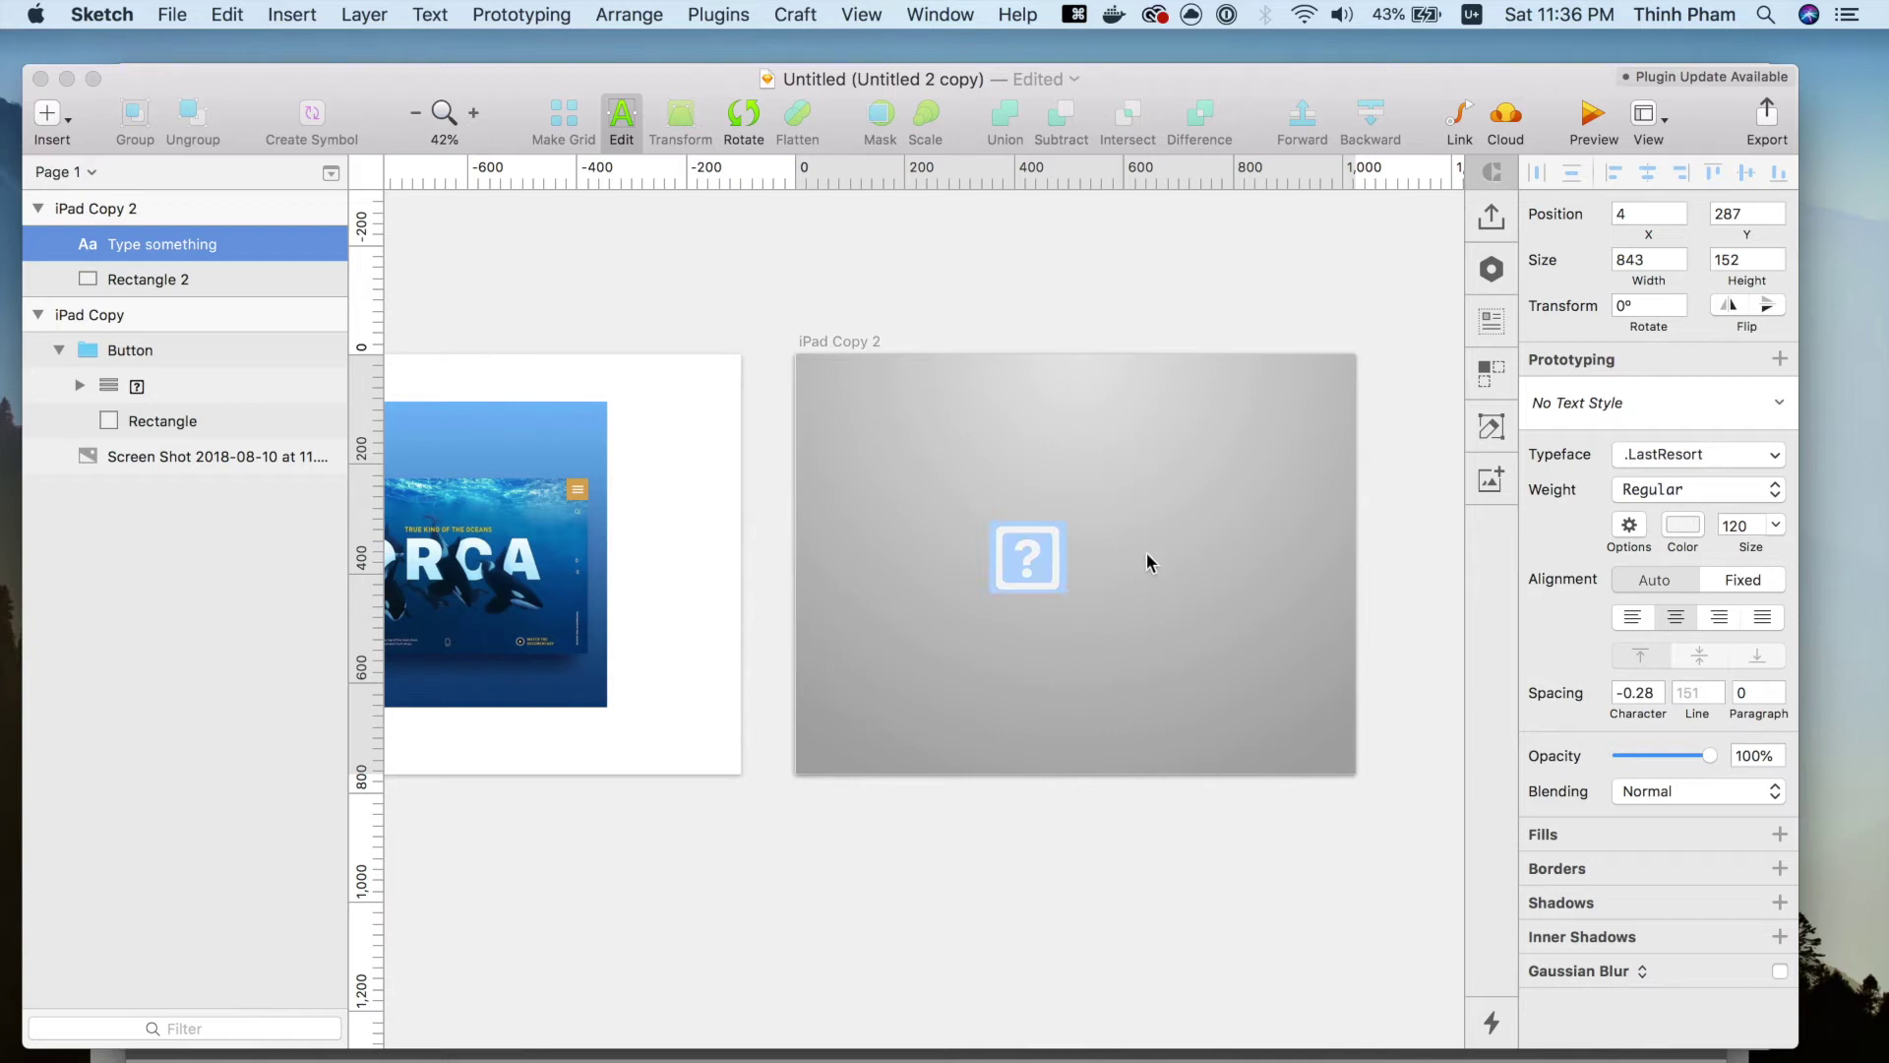
key(Escape)
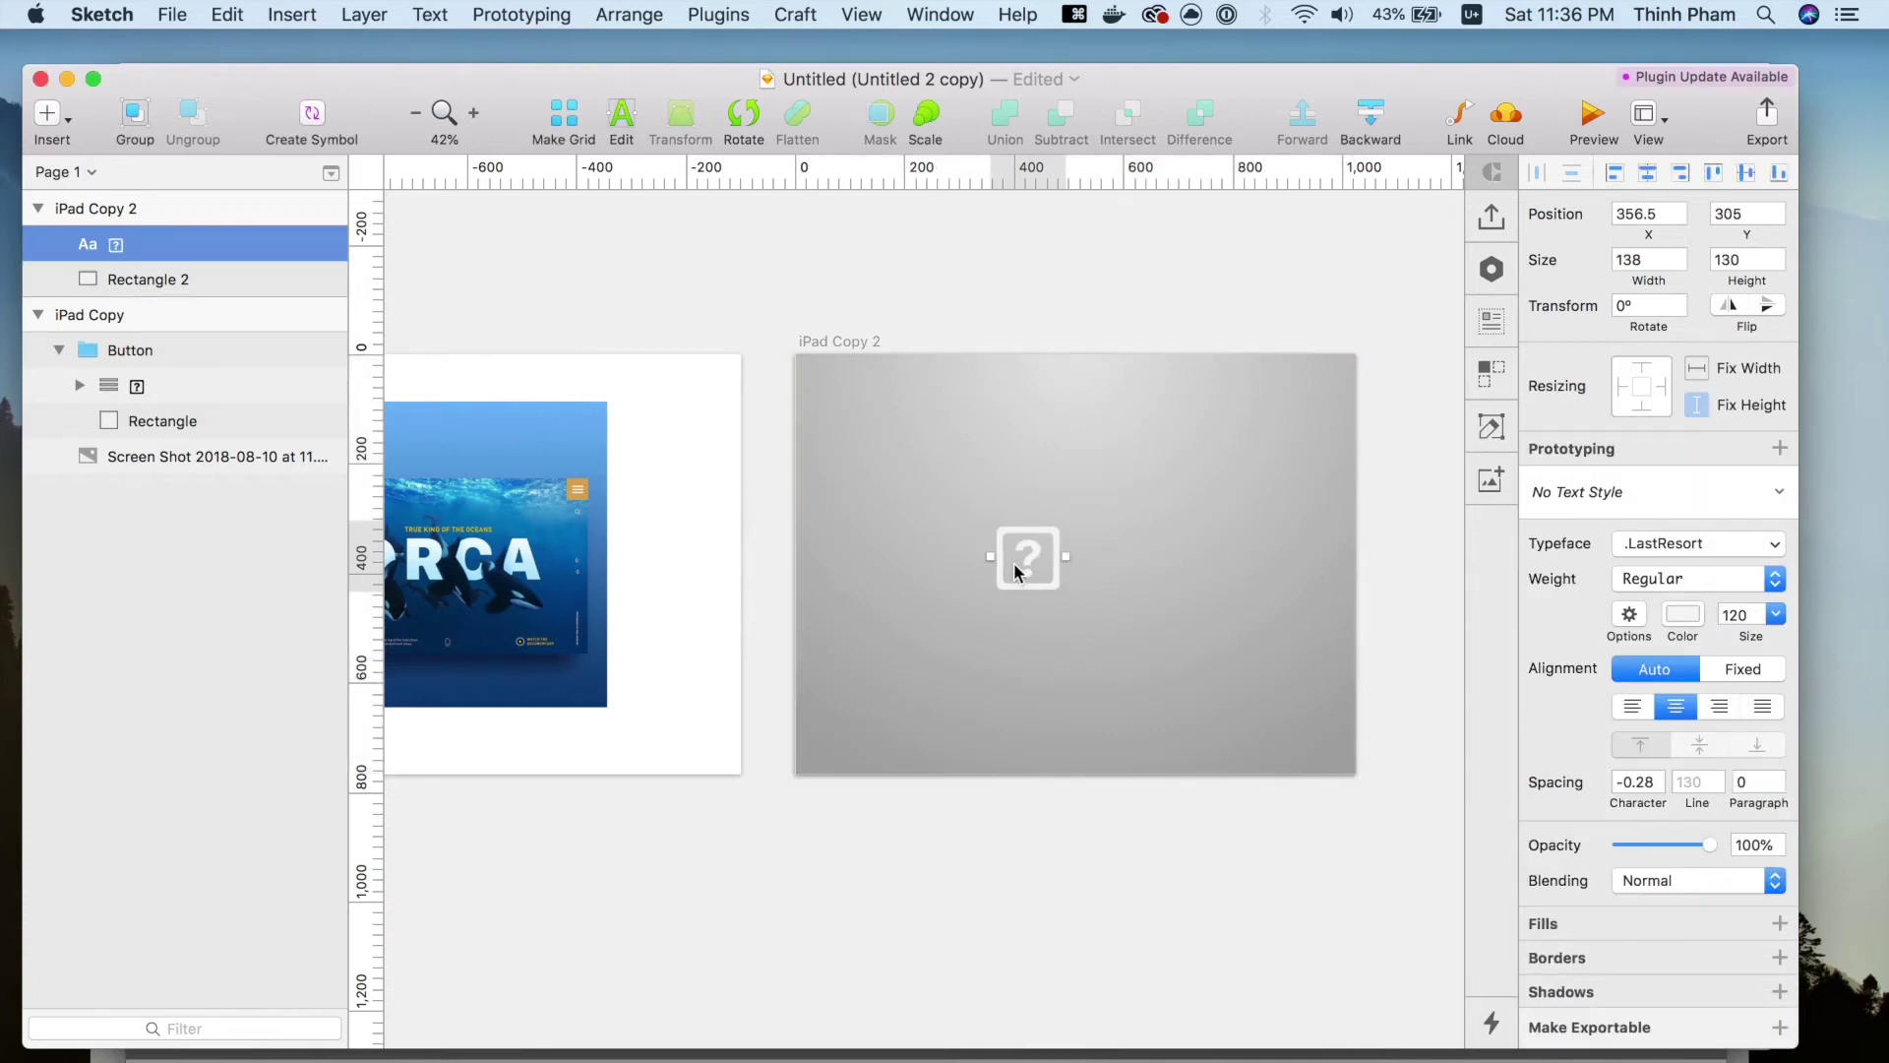
Set the typeface of the icon text layer on the iPad Copy 2 artboard to Material-Design-Iconic-Font.
click(1668, 547)
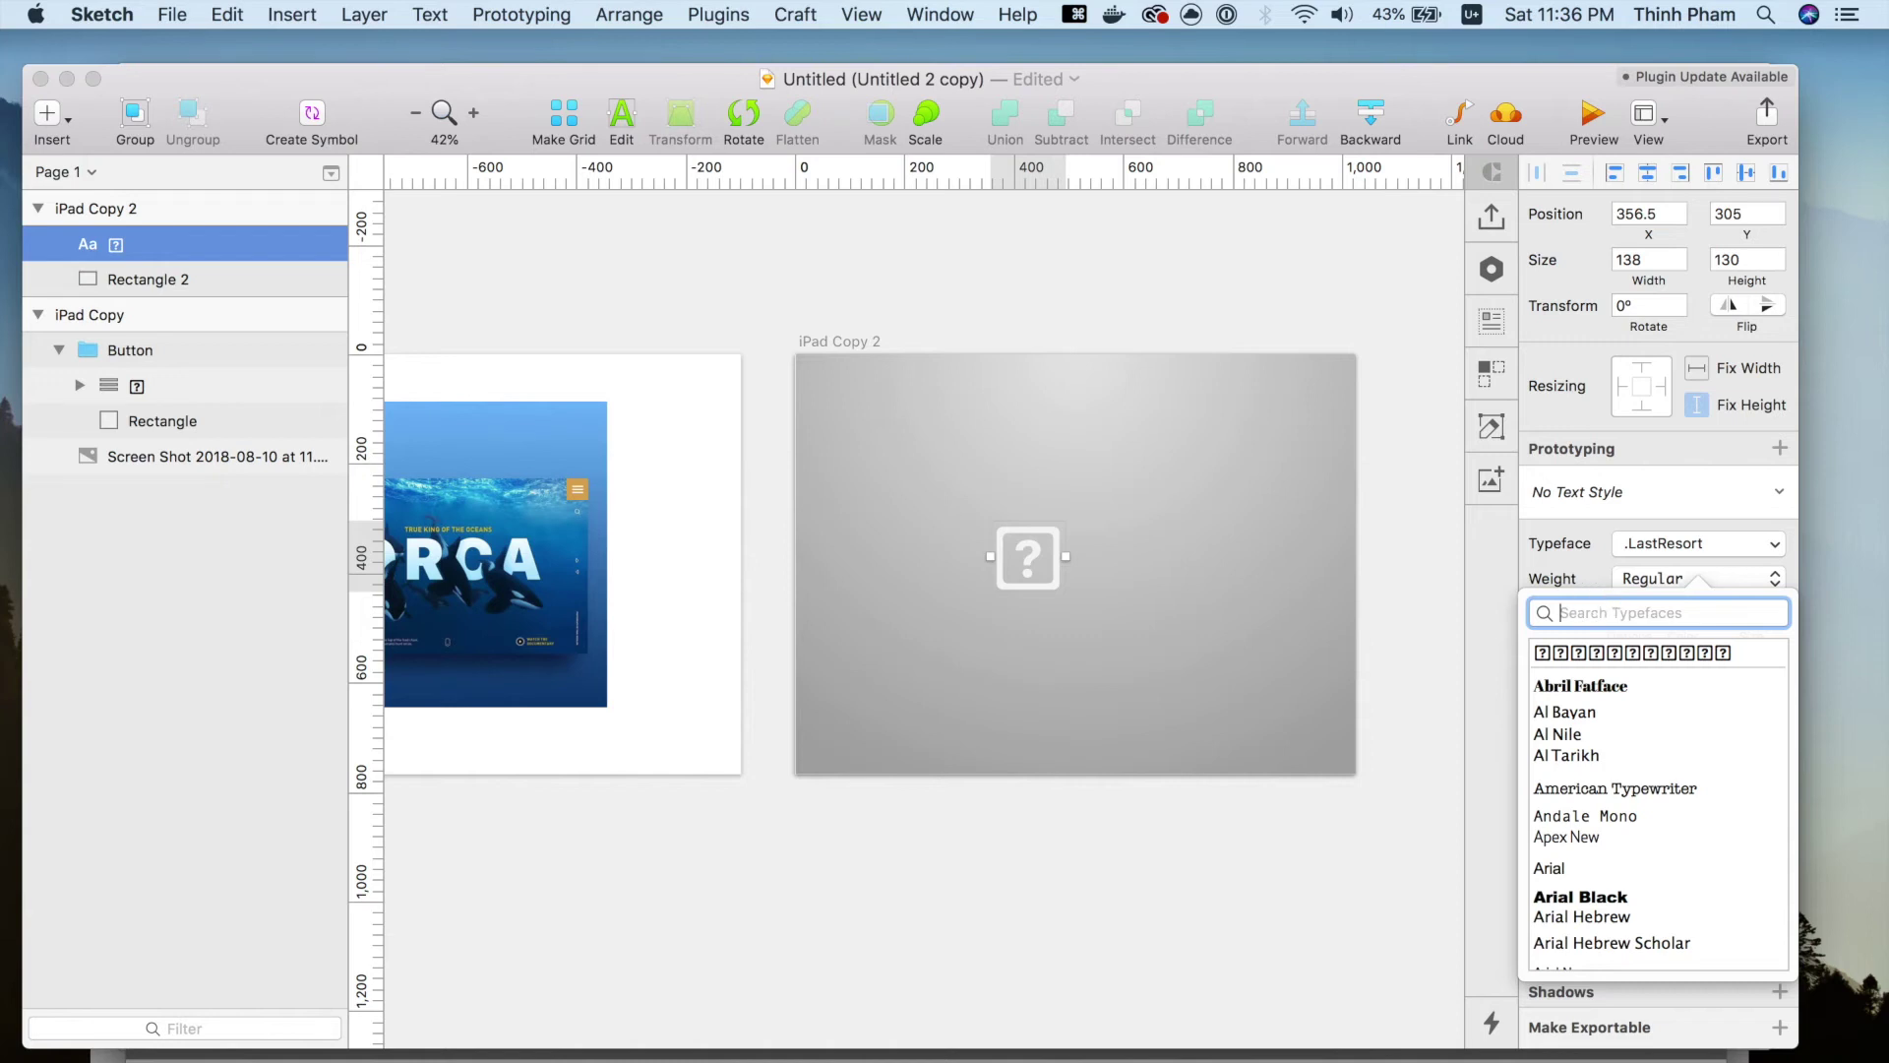
text(material)
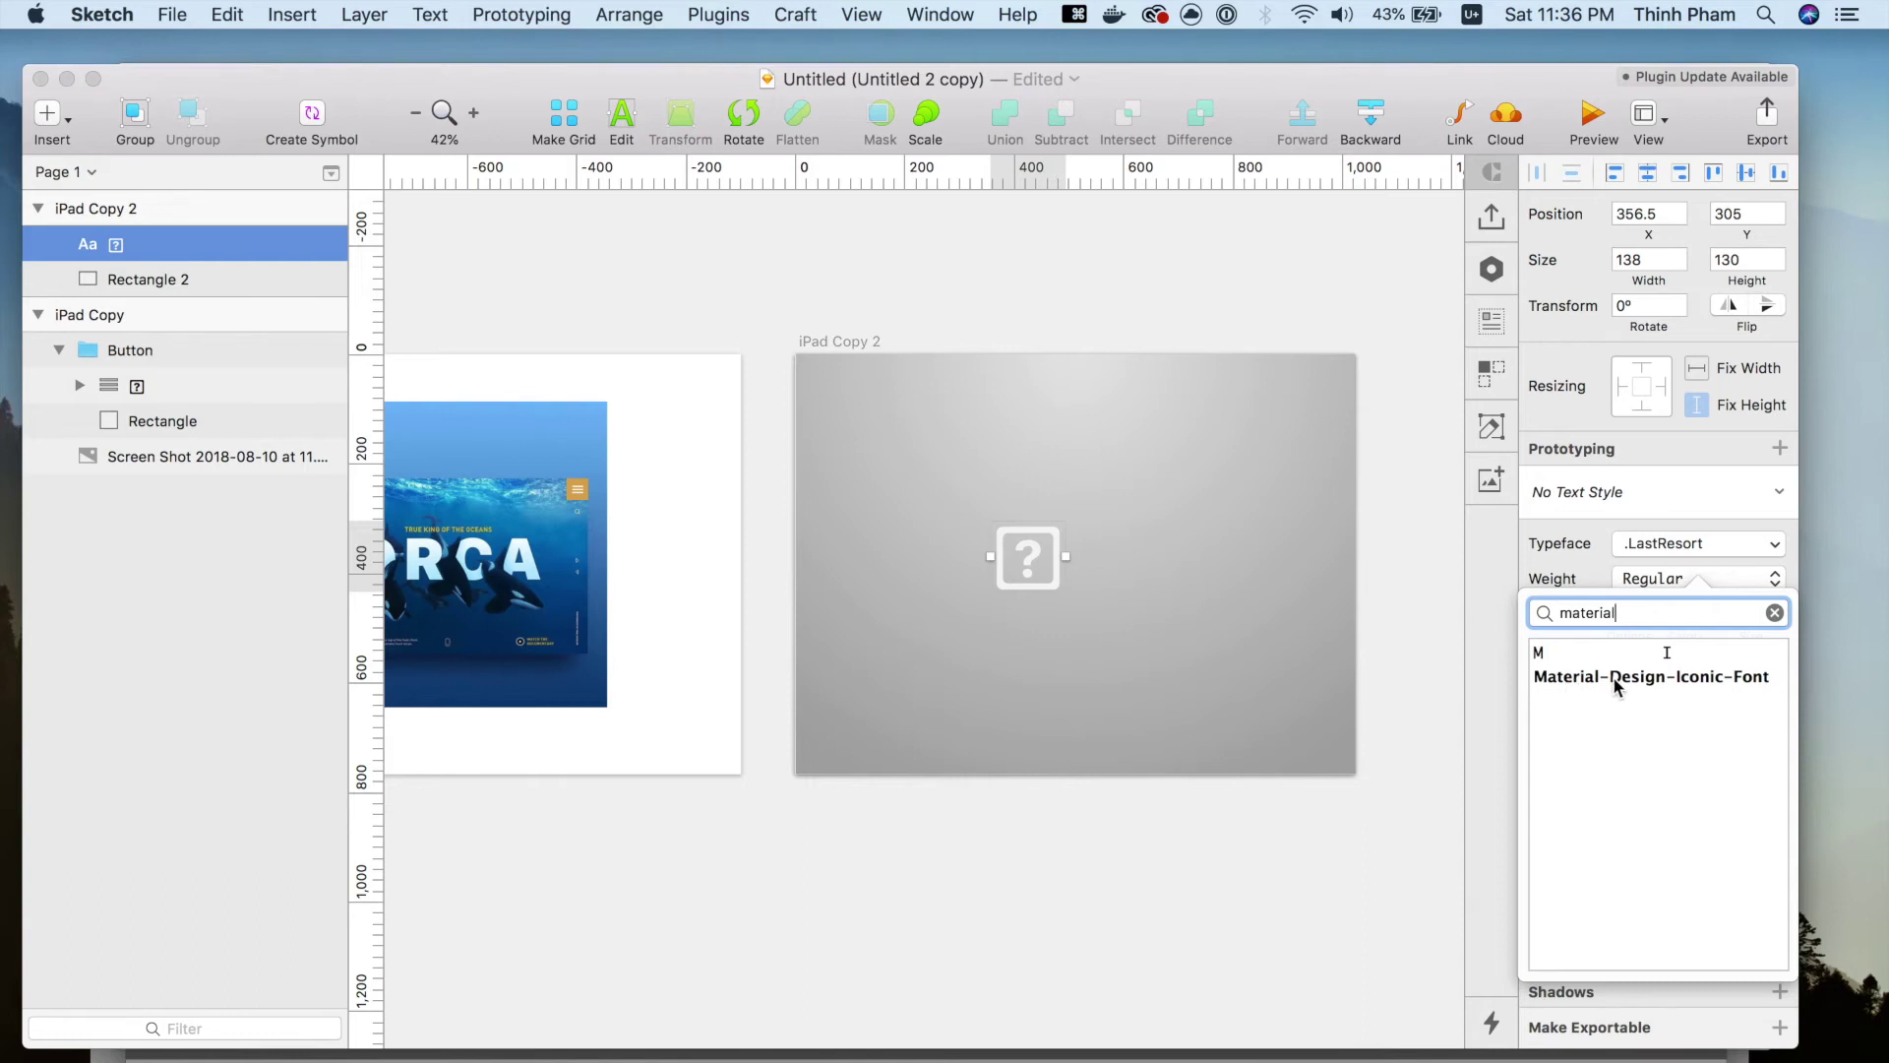
click(1569, 677)
click(1230, 576)
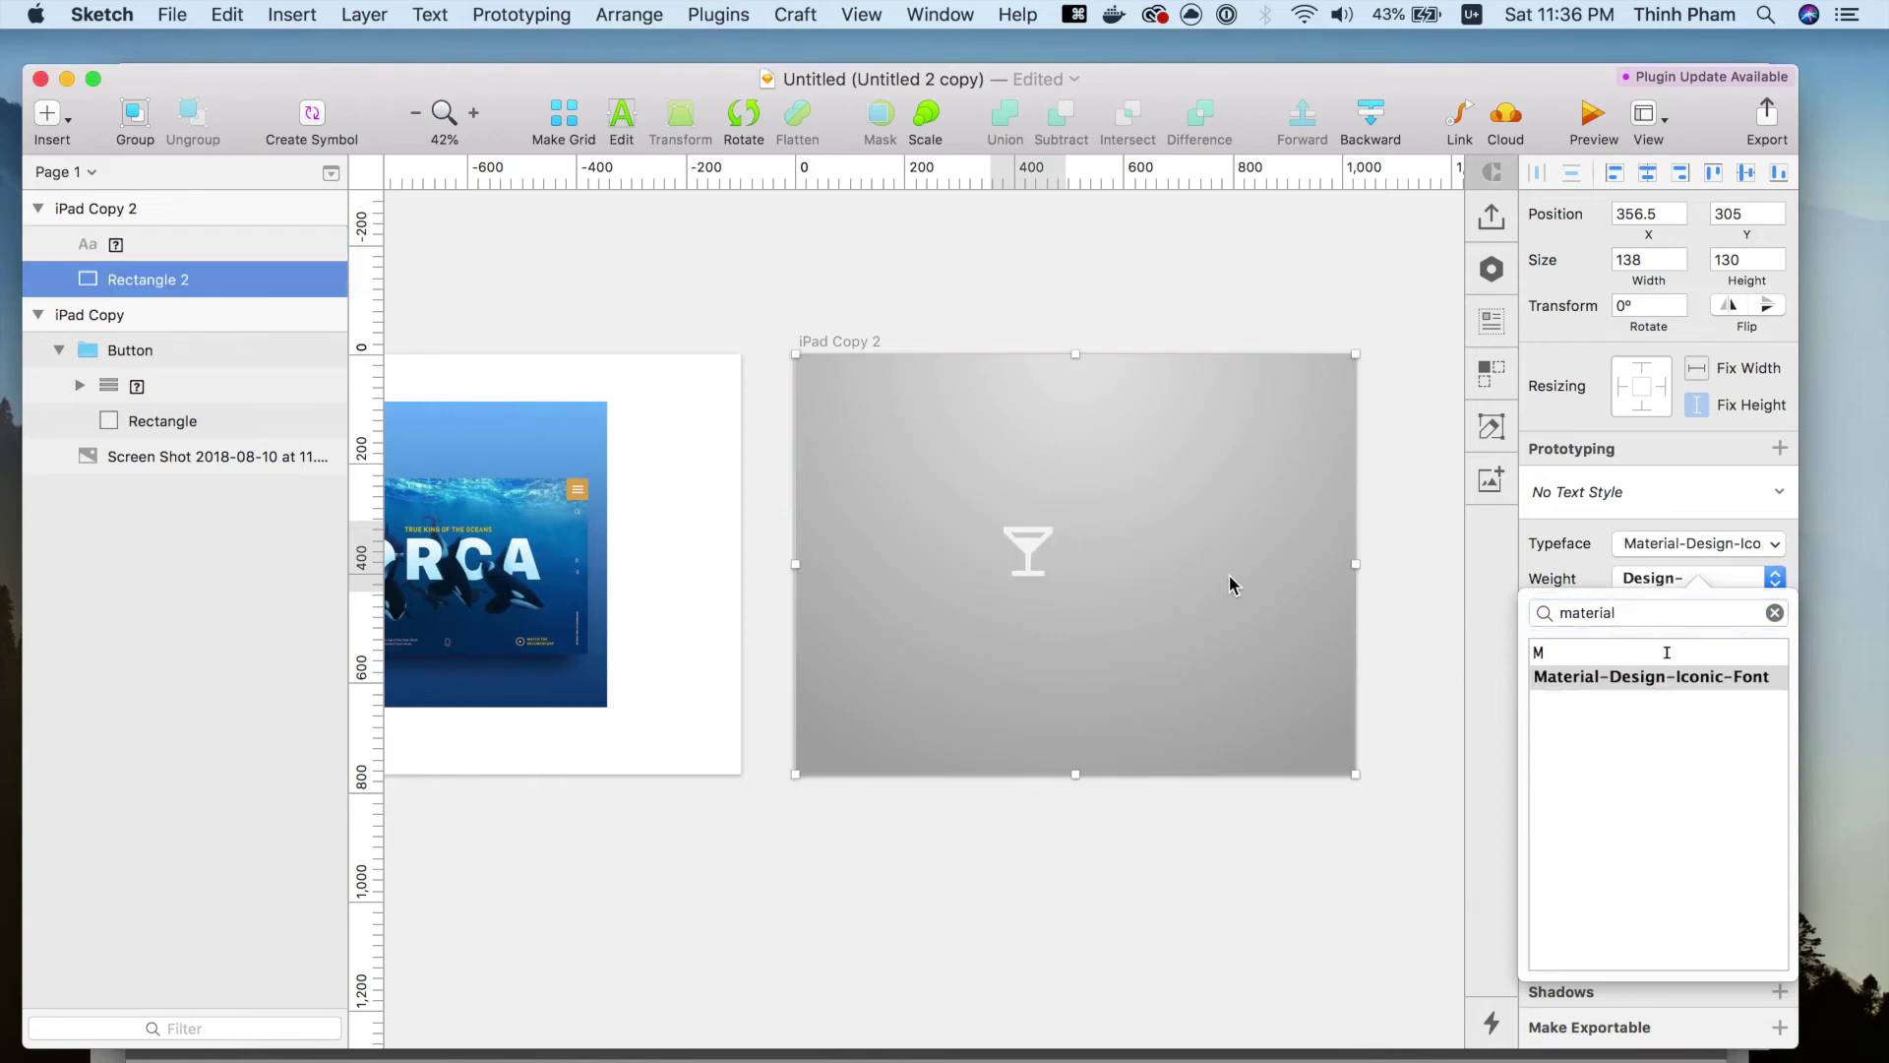
Move the glass icon to about X 307, Y 314 and place a duplicate of it at about X 589, Y 314.
double_click(1028, 559)
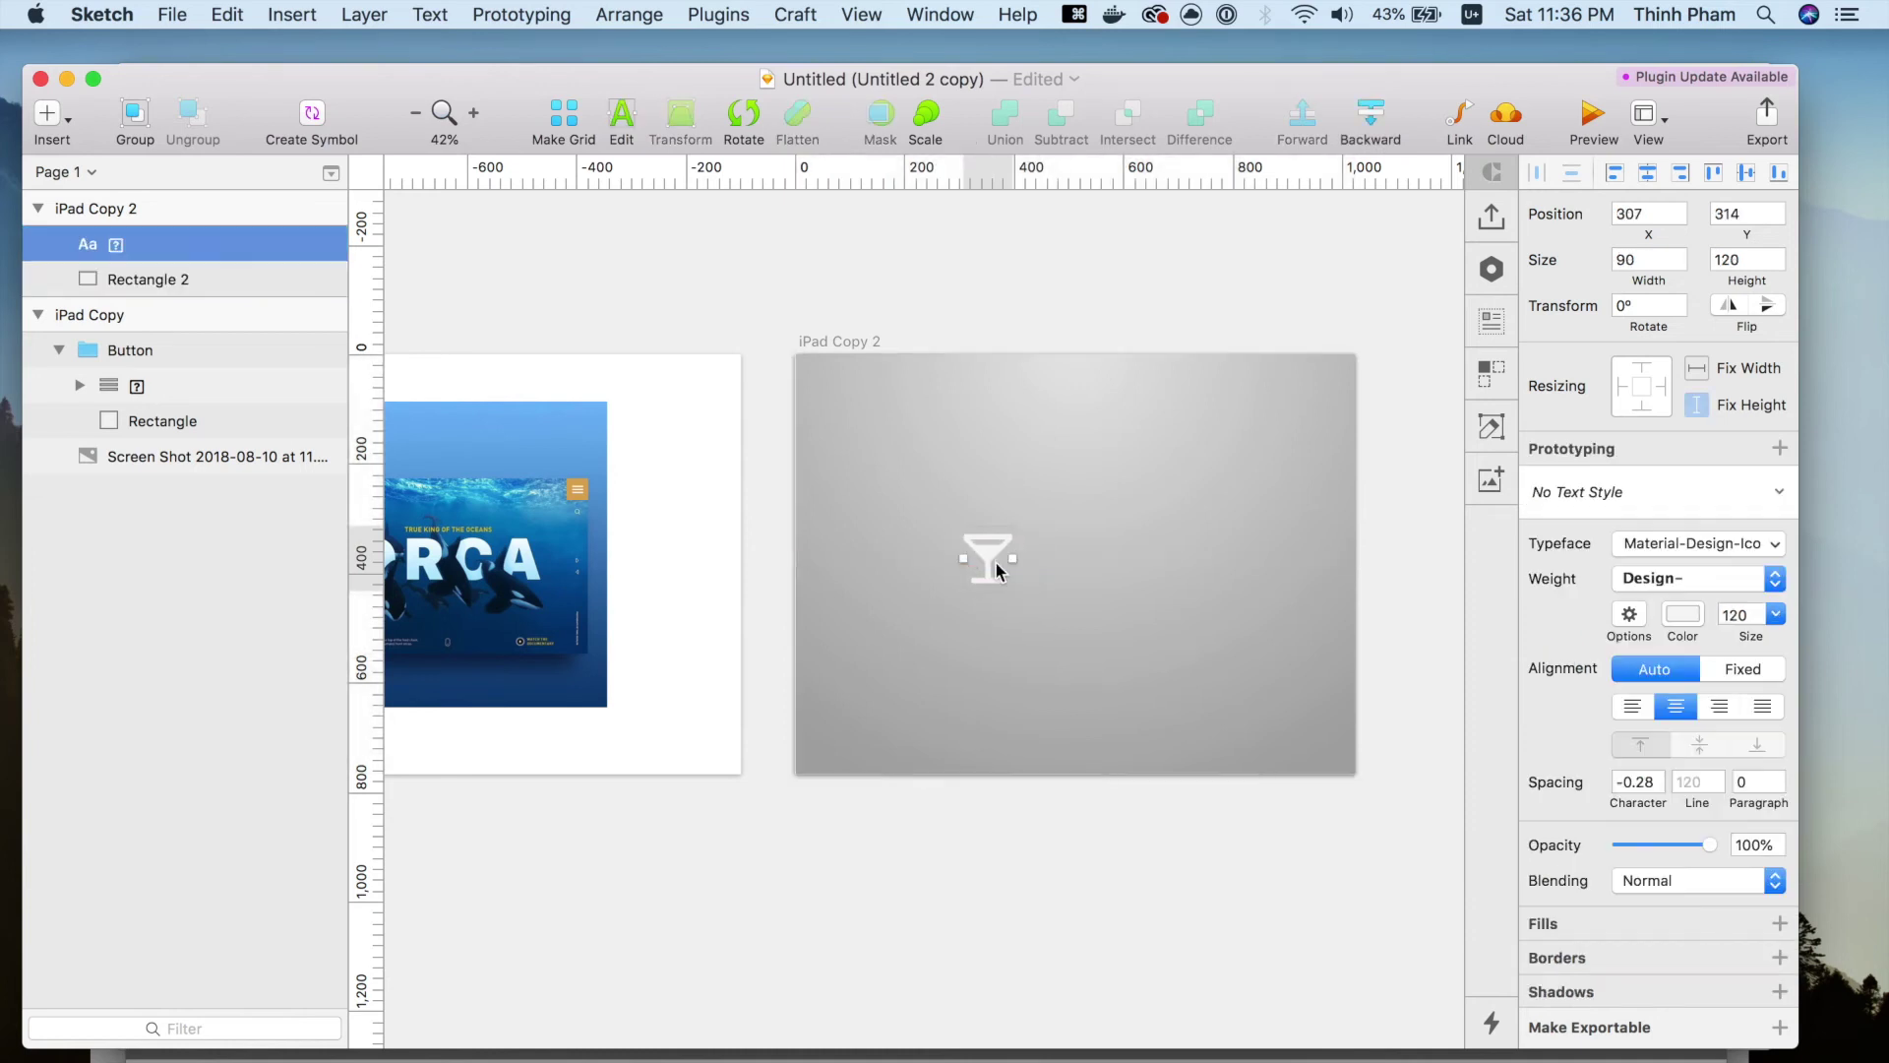
key(super+Tab)
key(super+Tab)
key(super+d)
drag(1005, 569, 1150, 563)
Replace the character in the duplicated icon layer with Unicode f197 and finish editing the text.
double_click(1145, 559)
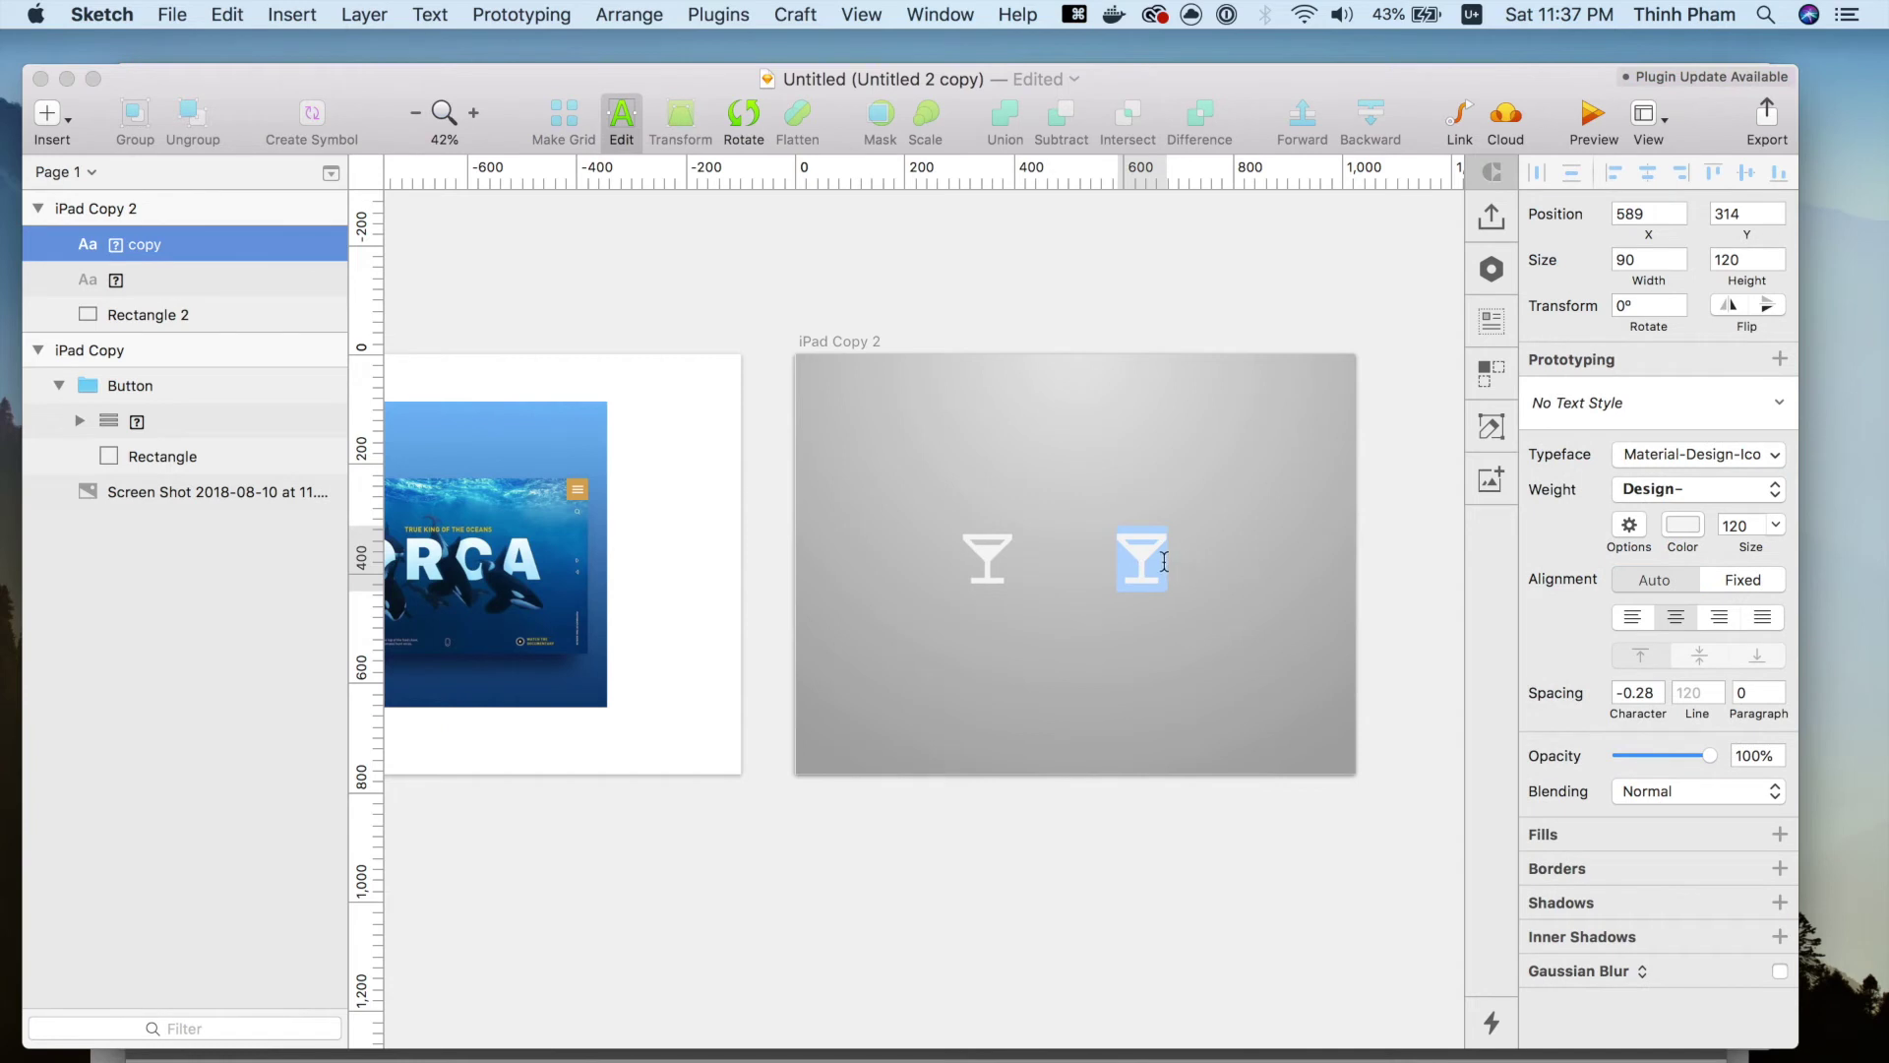
key(BackSpace)
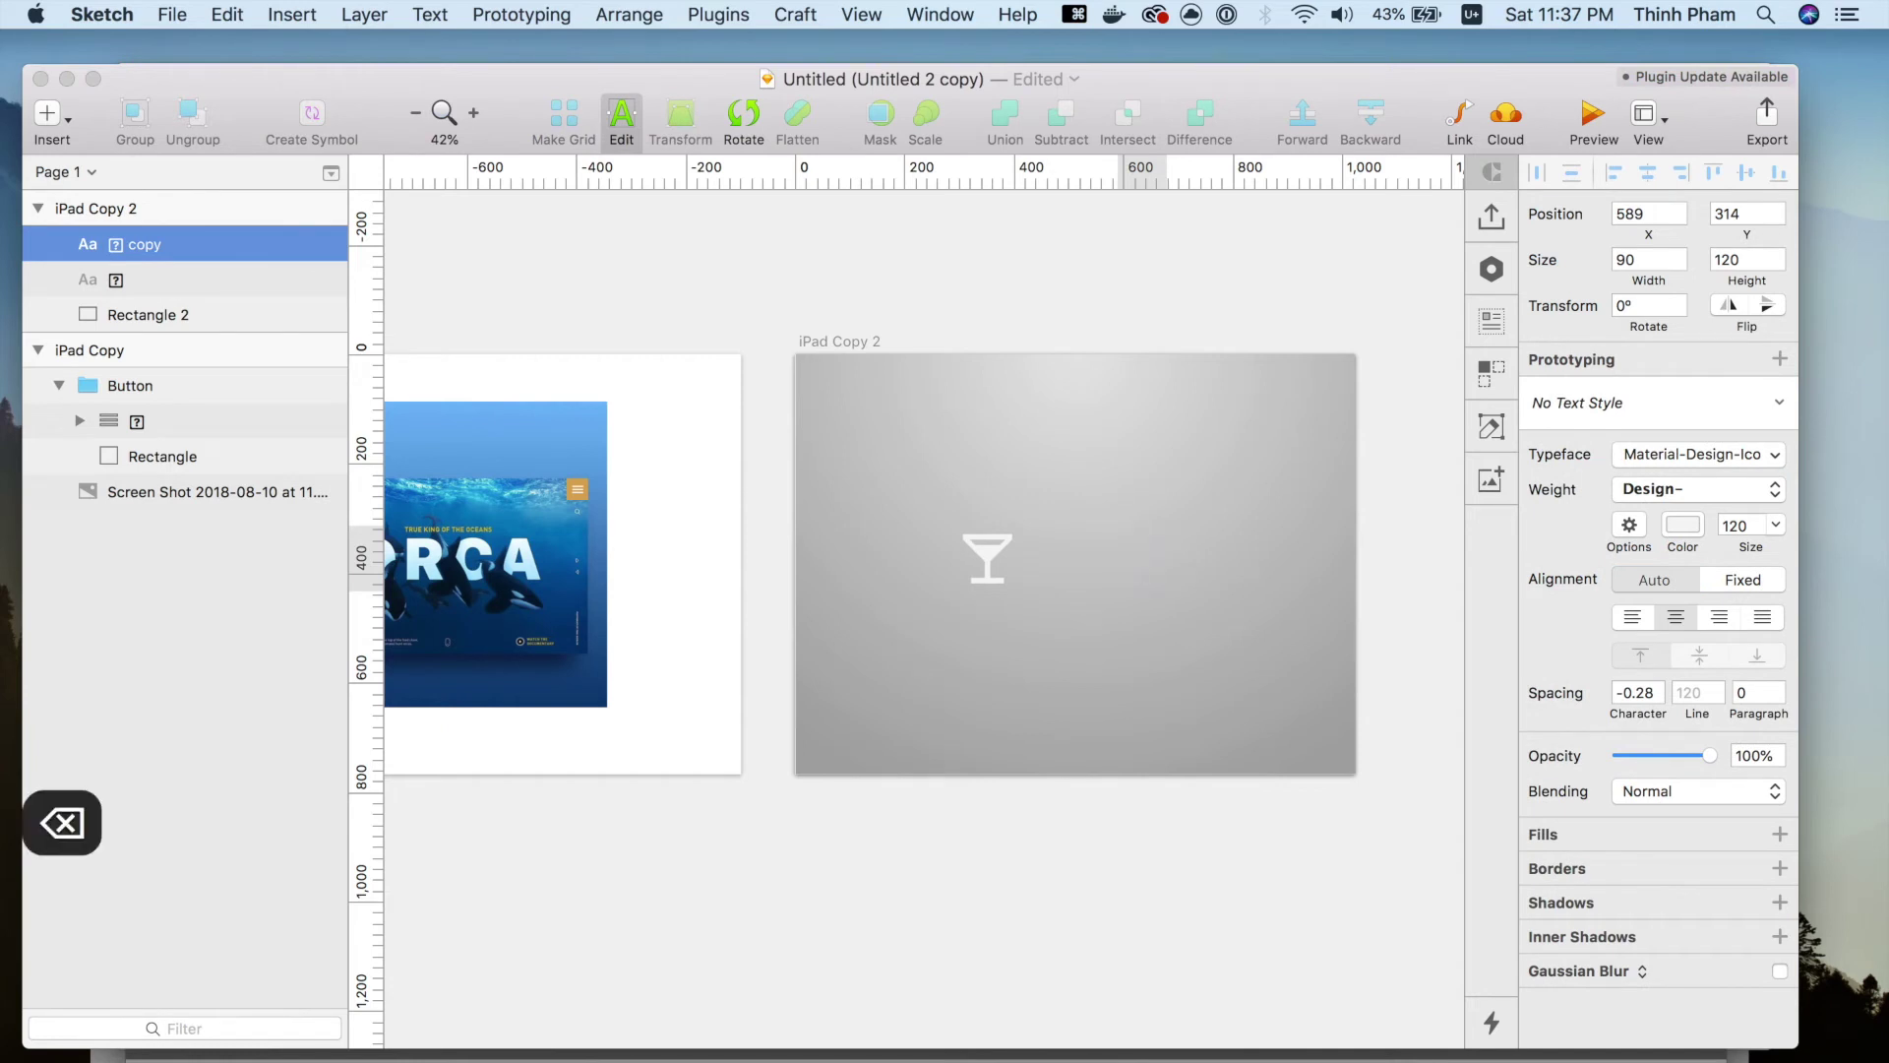
key(alt+f)
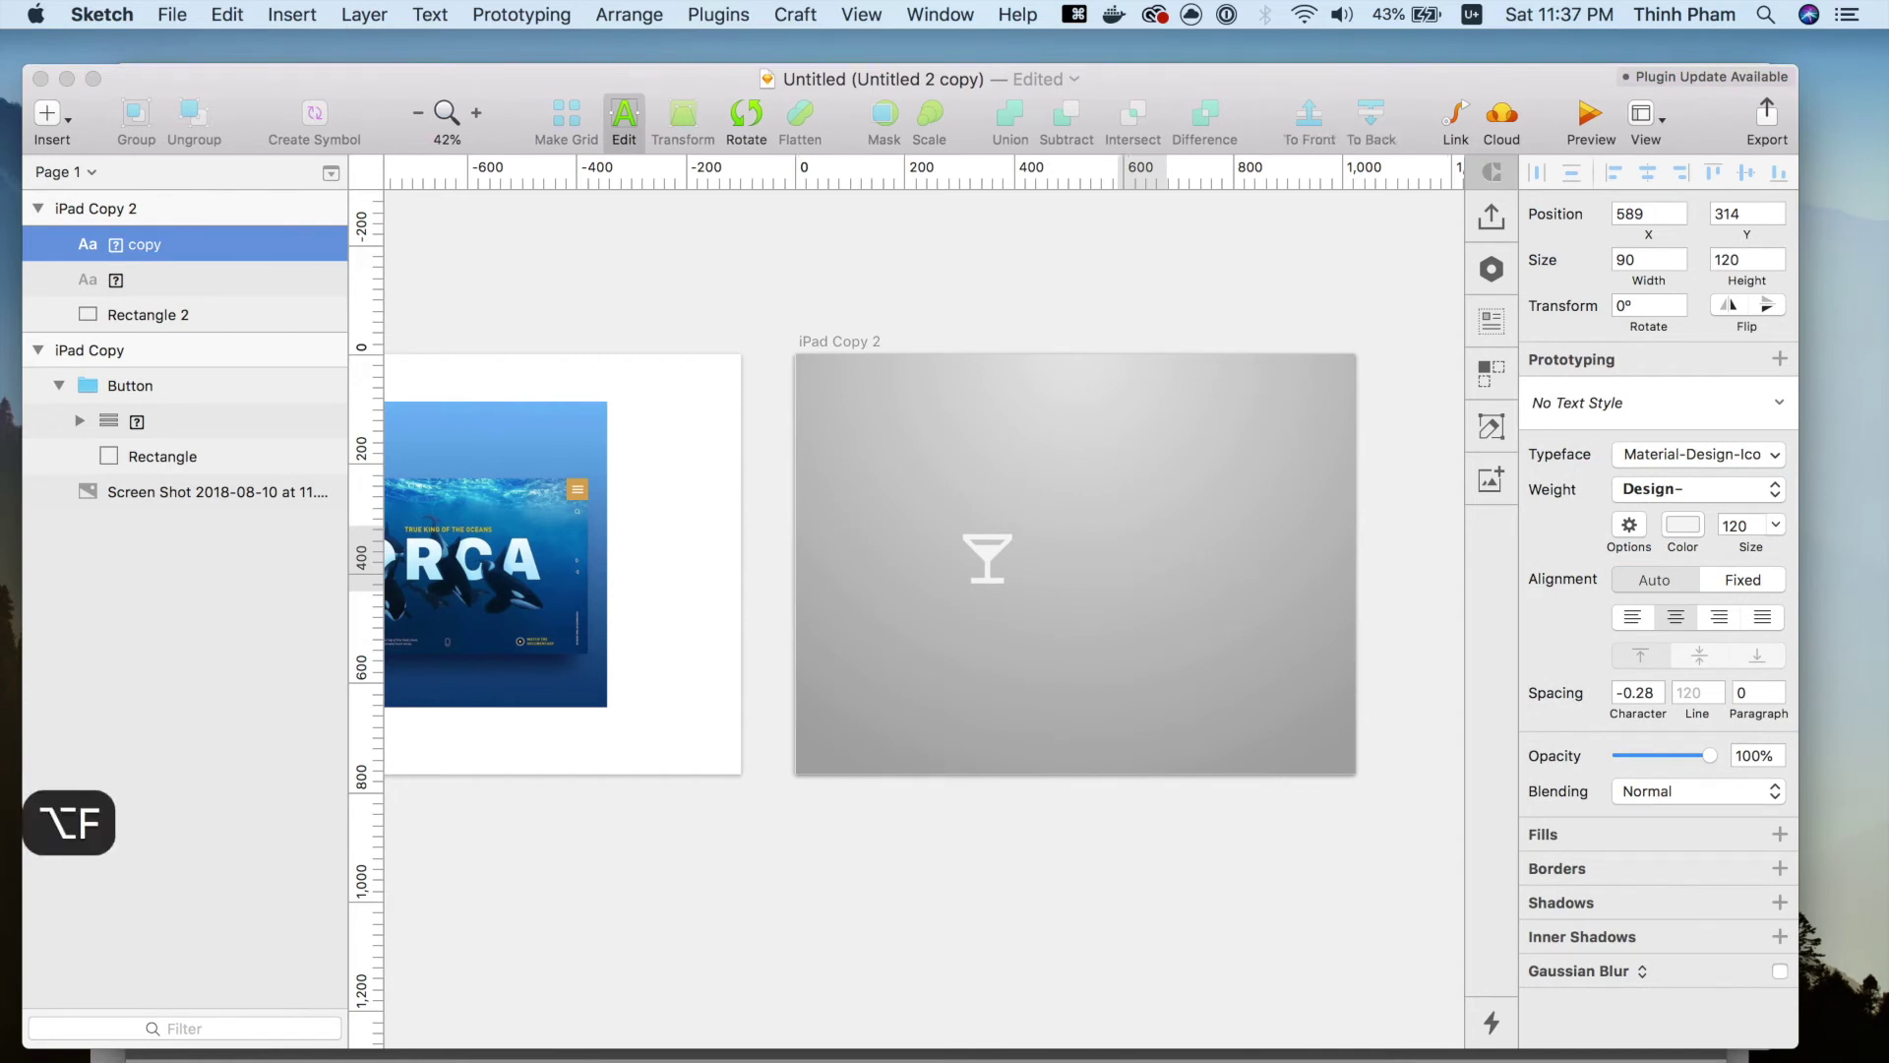
key(alt+1)
key(alt+9)
key(alt+7)
click(1172, 552)
Move the glass and menu icons up the artboard to Y 150, with the menu icon at about X 565.
mouse_move(1172, 552)
mouse_down()
mouse_move(1105, 561)
mouse_move(1174, 574)
mouse_up()
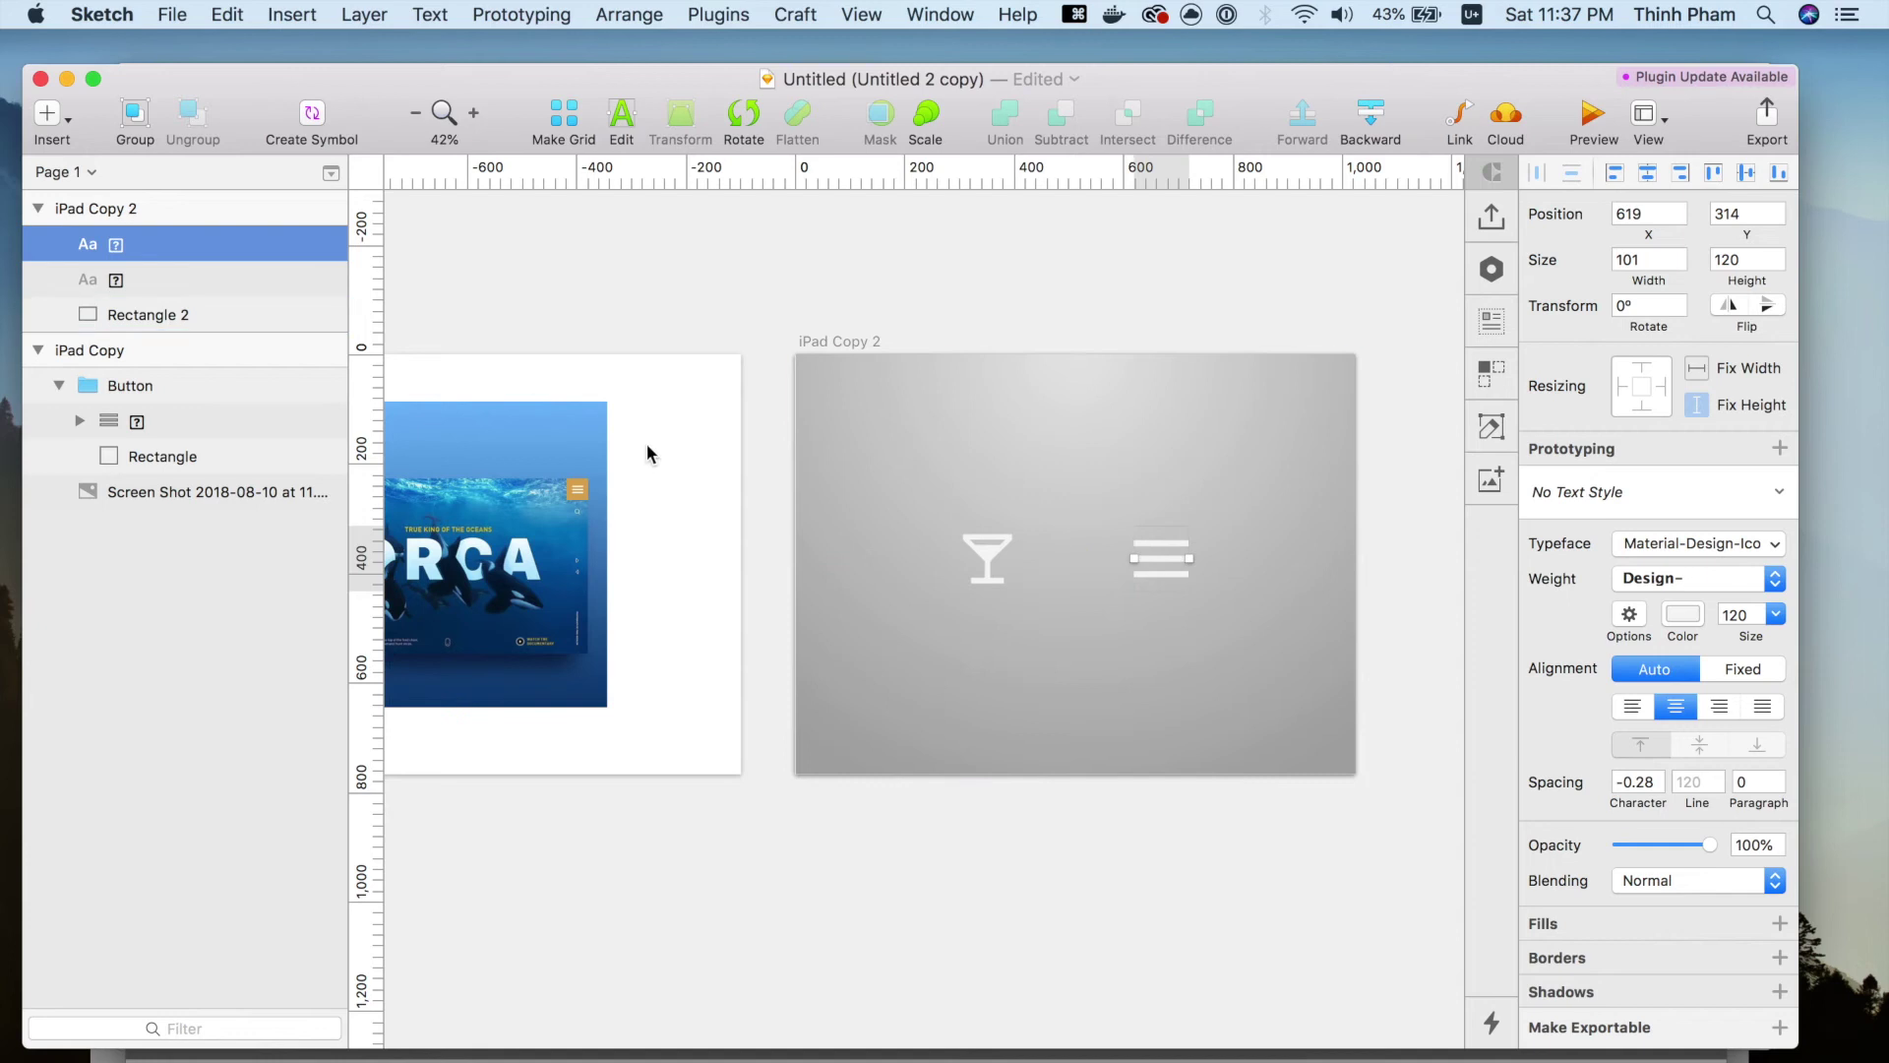
drag(977, 563, 976, 472)
drag(1141, 527, 1120, 445)
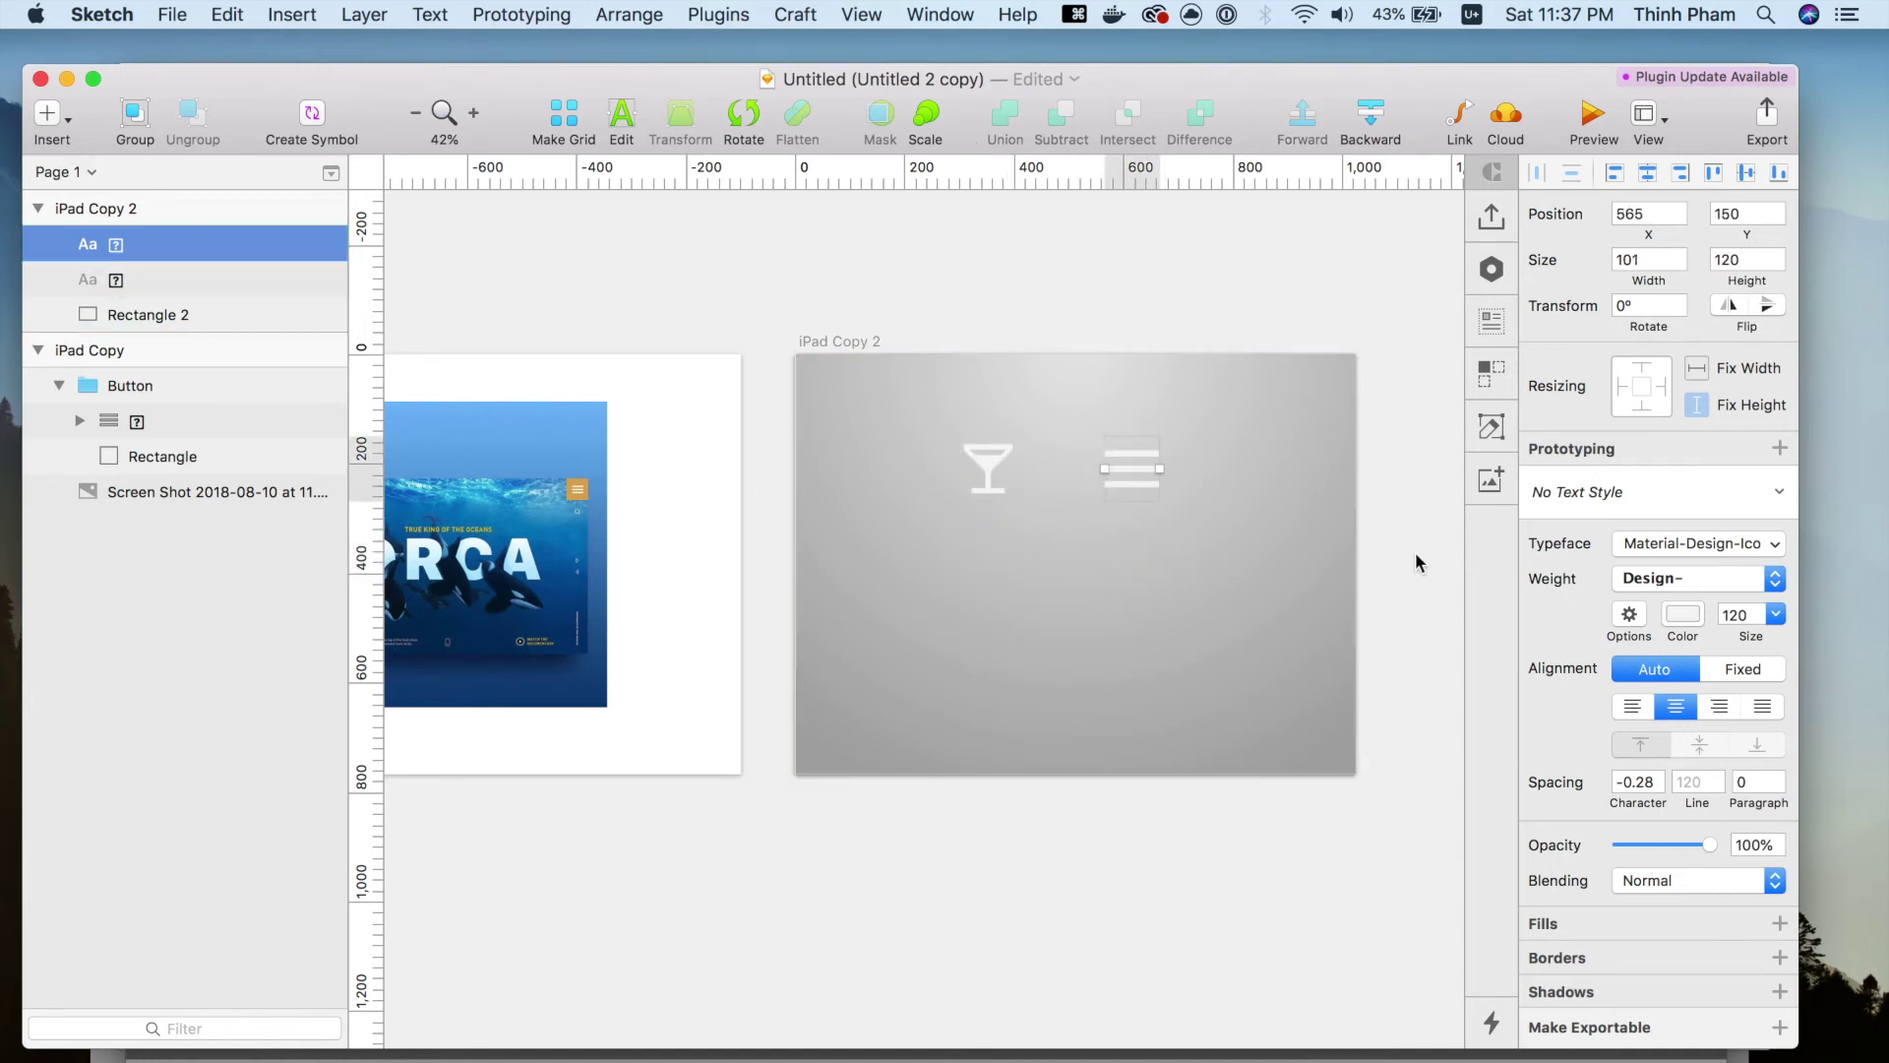
Set the menu icon's font size to 72.
click(1776, 614)
click(1750, 876)
click(1776, 614)
click(1734, 922)
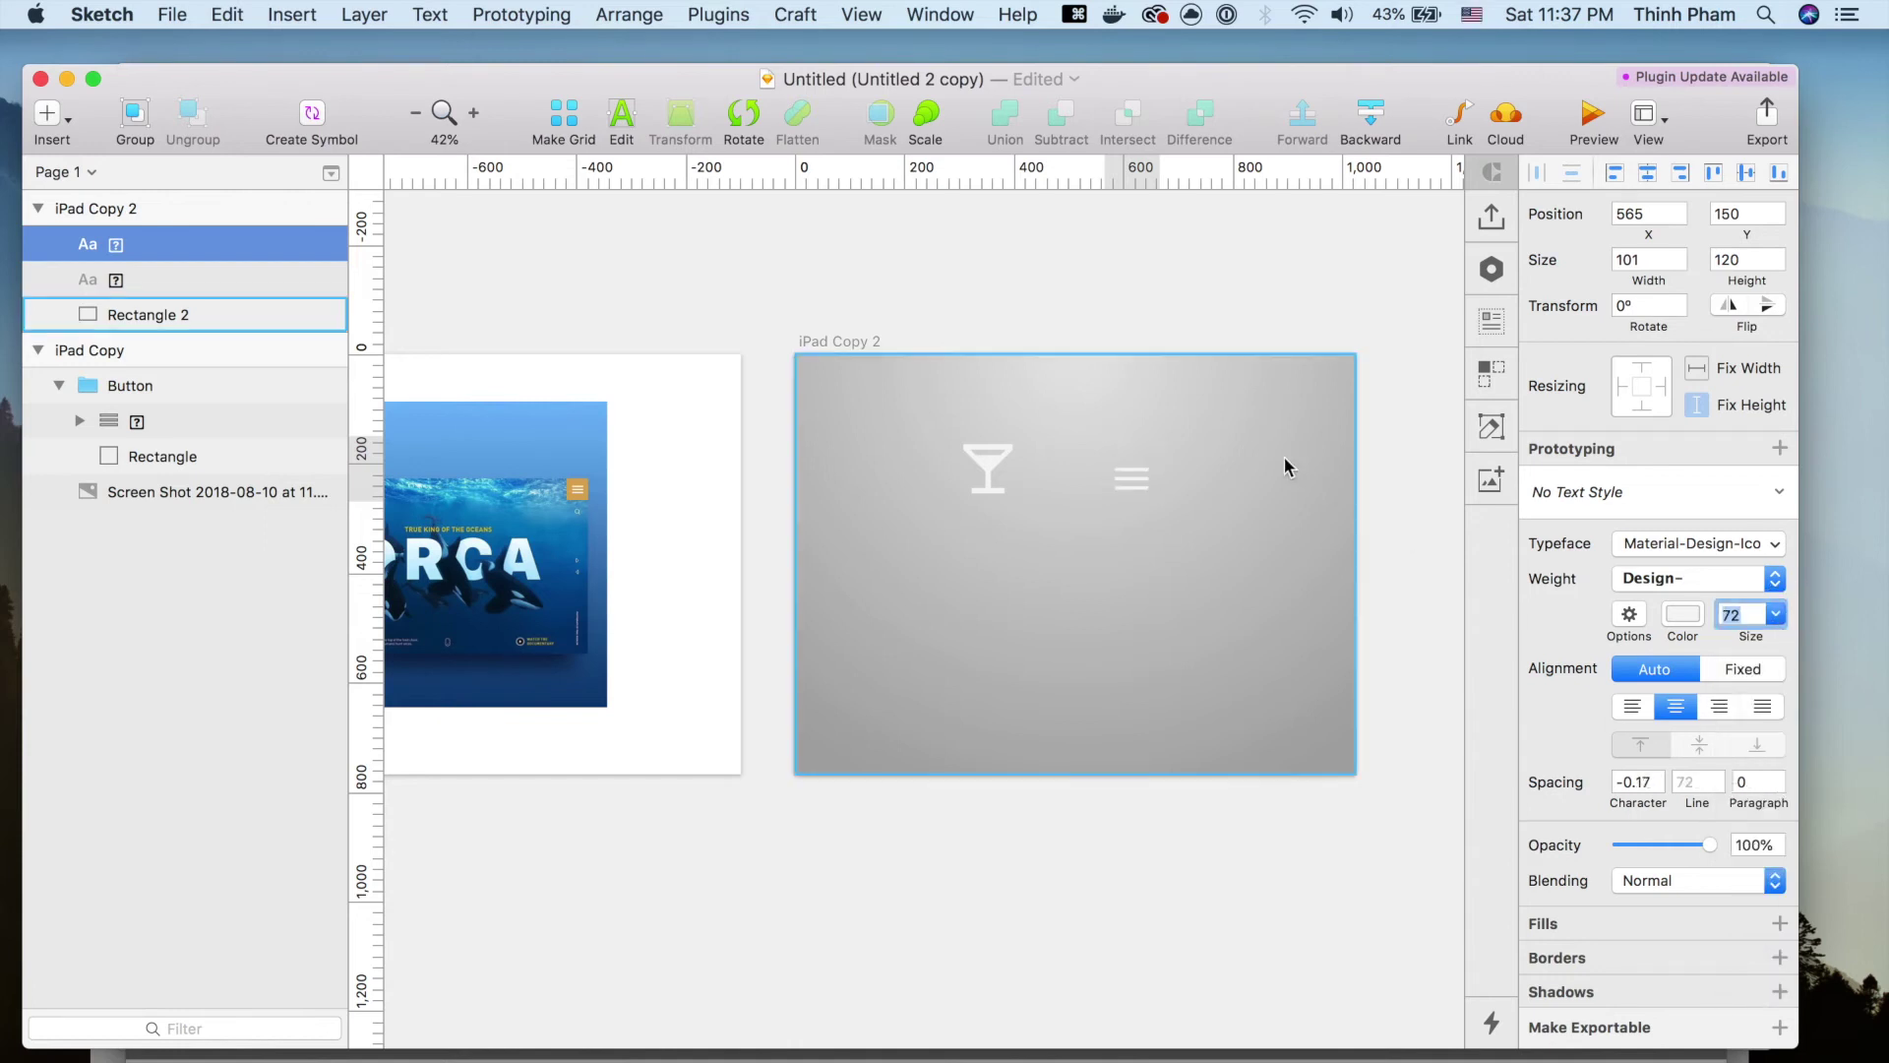
Set the menu icon's font size to 288 and shift the icon slightly down and away from the glass icon.
click(1777, 614)
click(1750, 984)
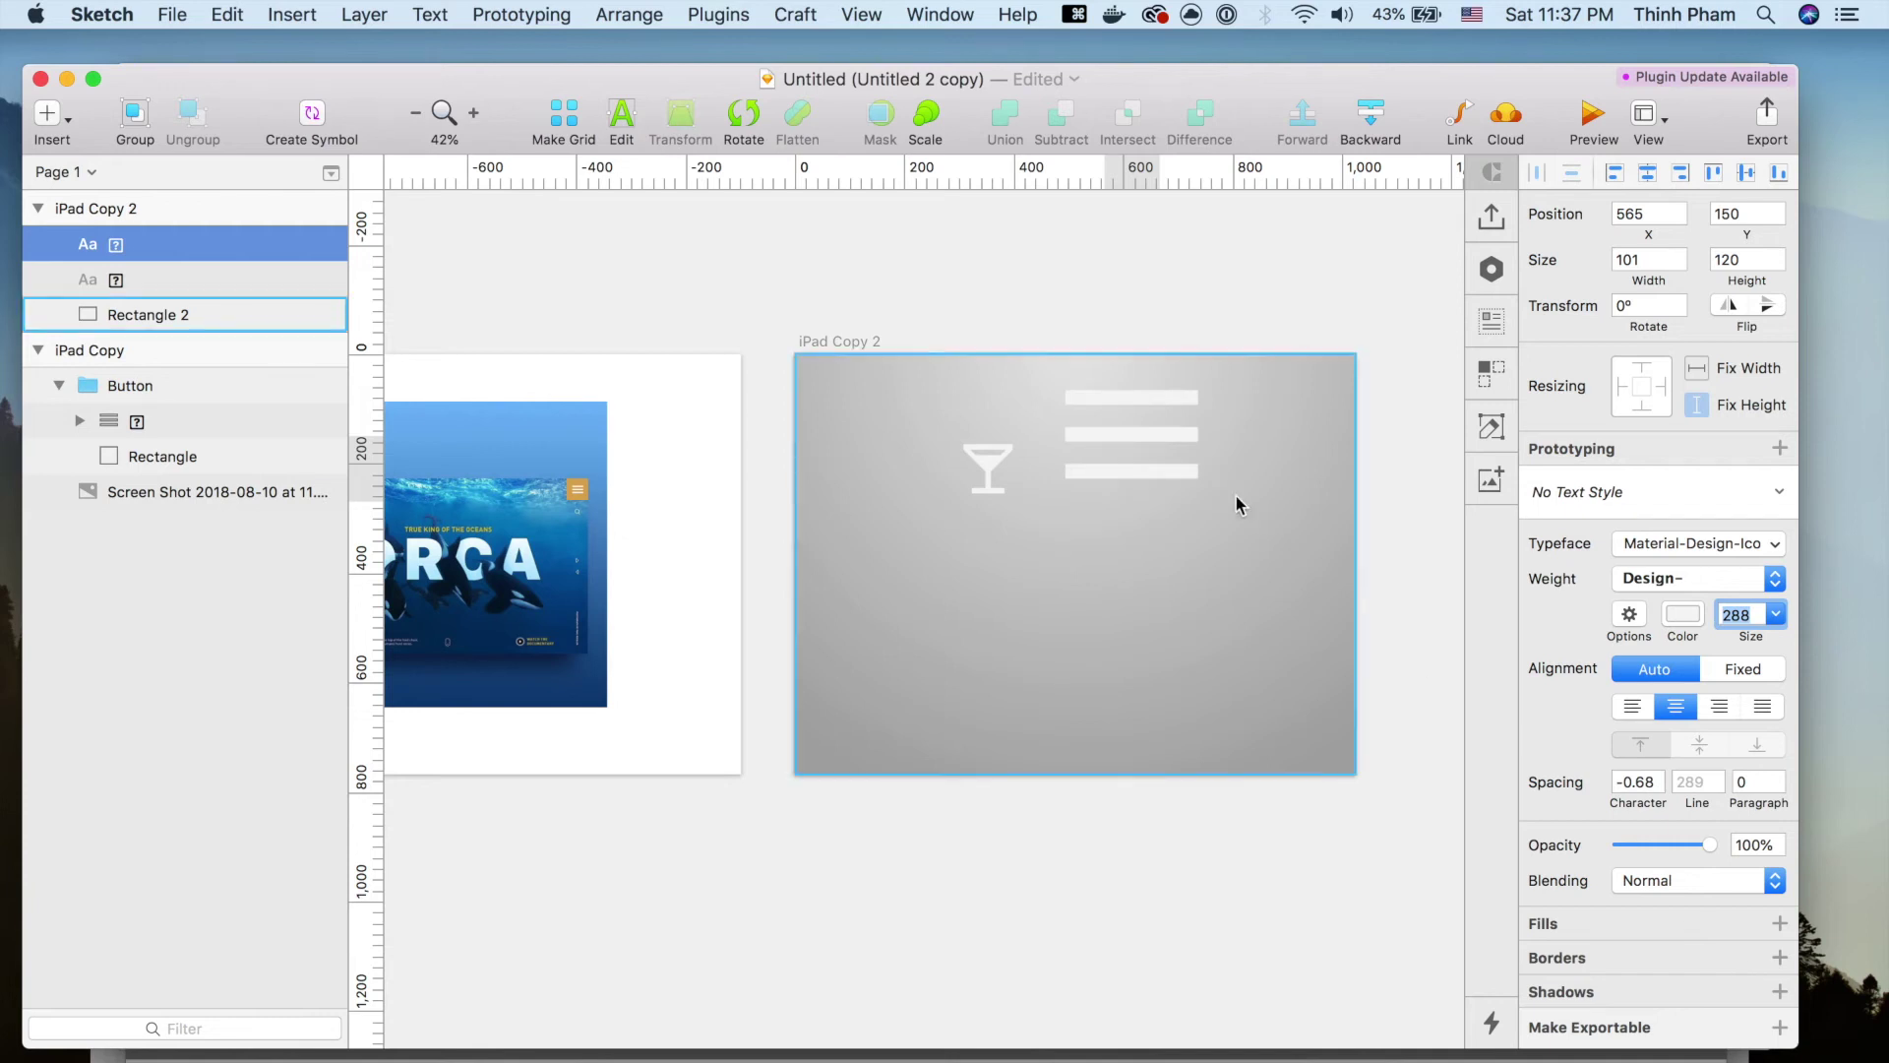
drag(1151, 438, 1187, 467)
click(1073, 625)
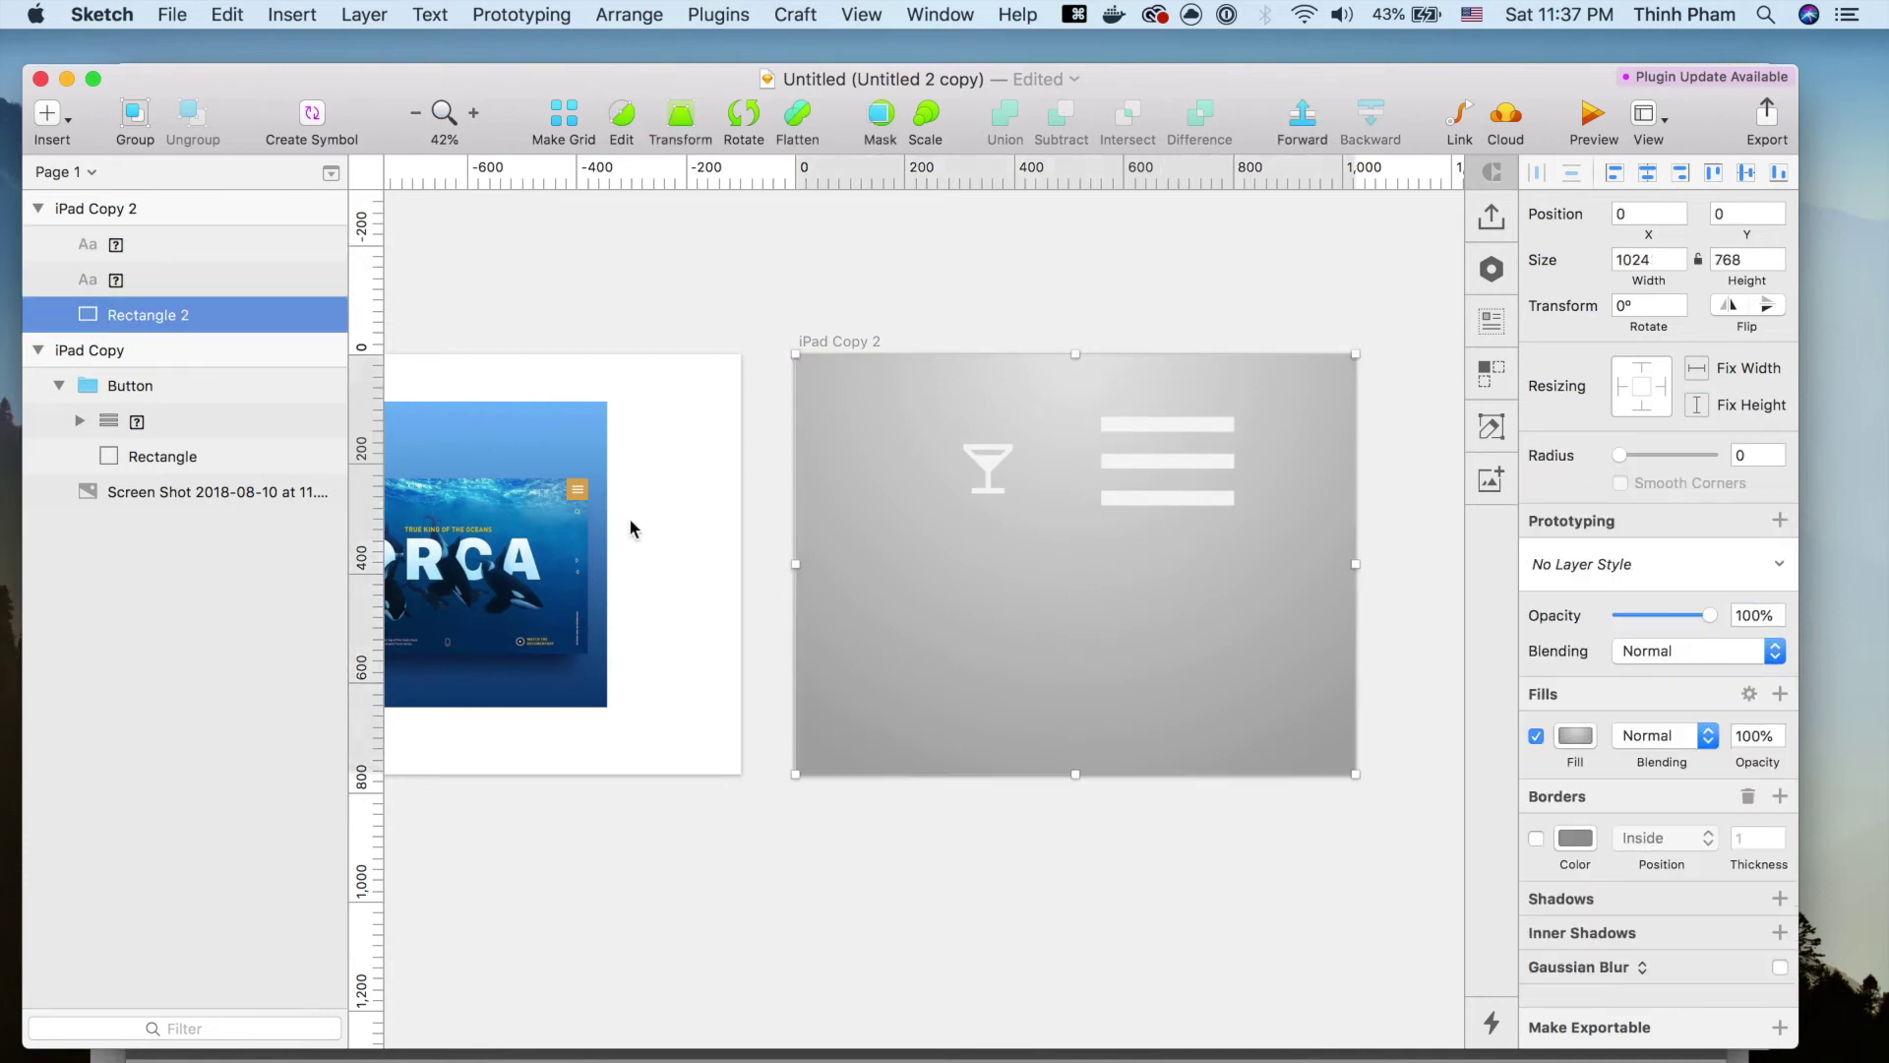
Switch to Keynote, bring up the 8-icons presentation and show its SVG icons slide.
key(super+Tab)
key(super+Tab)
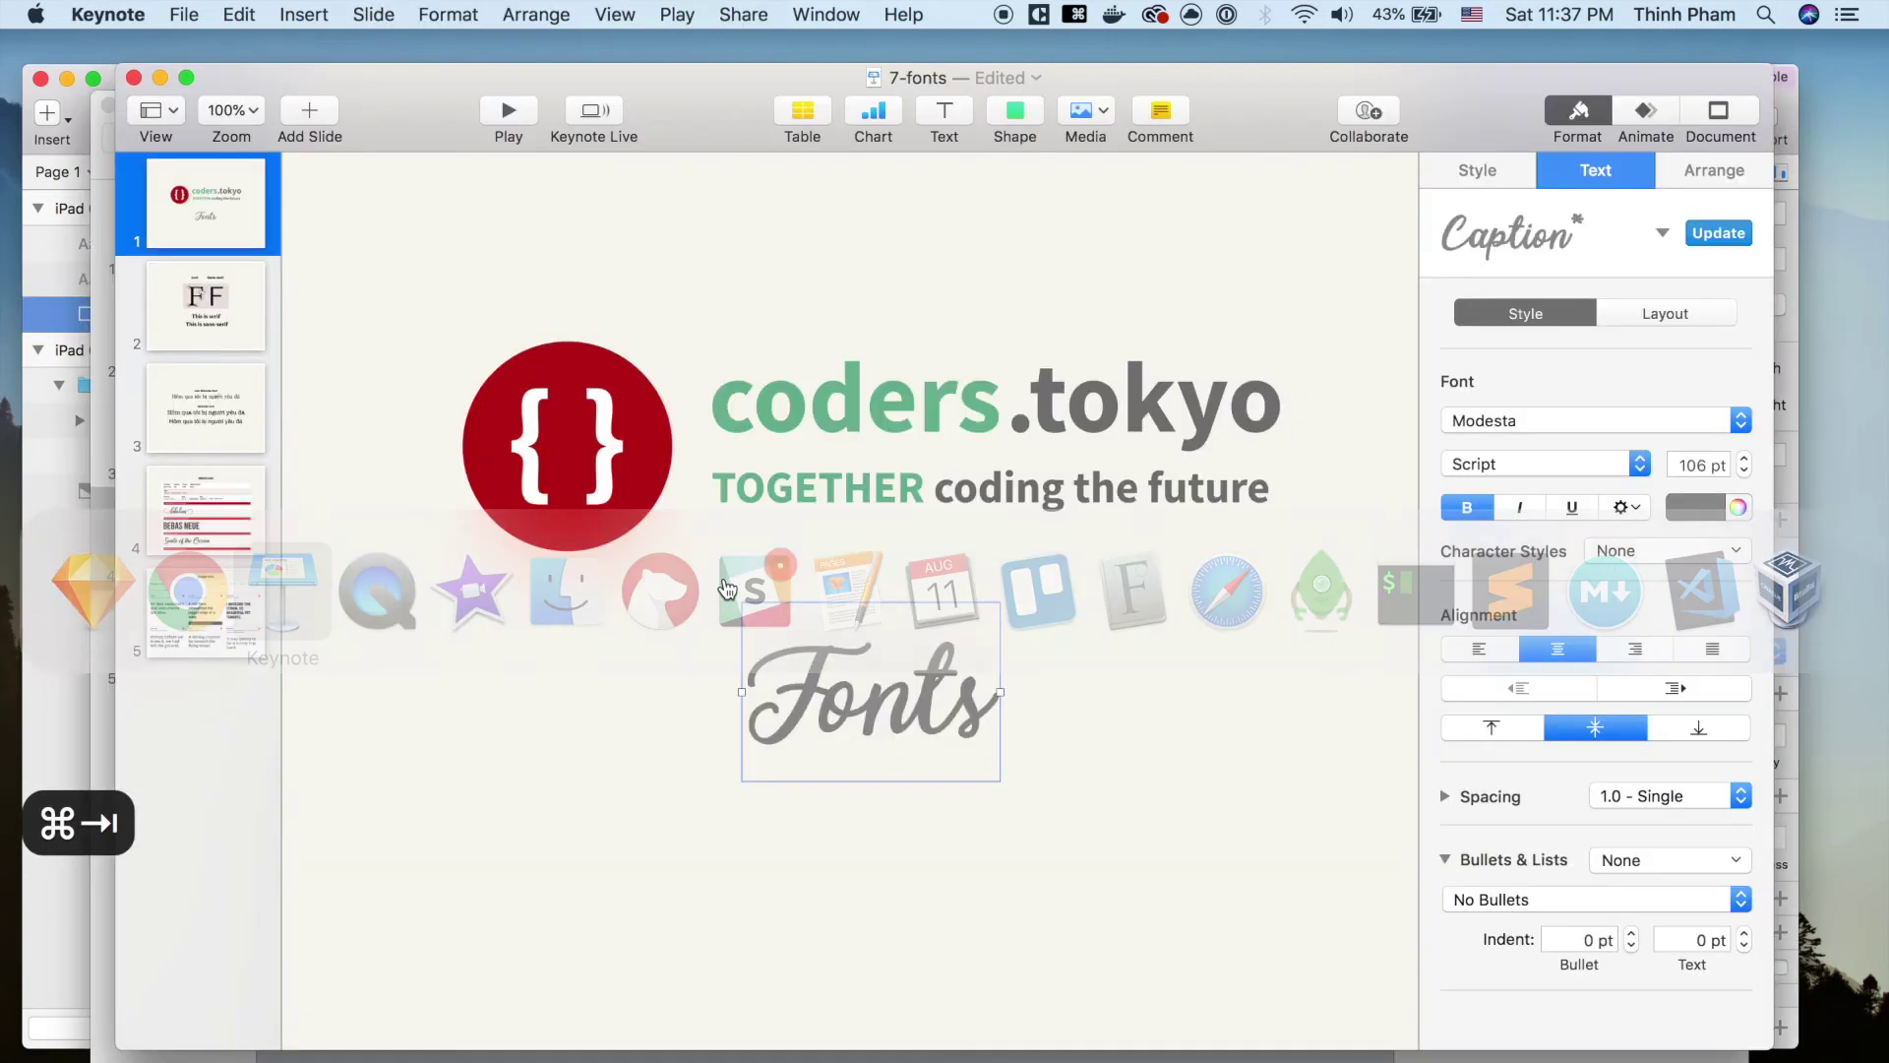
key(super+grave)
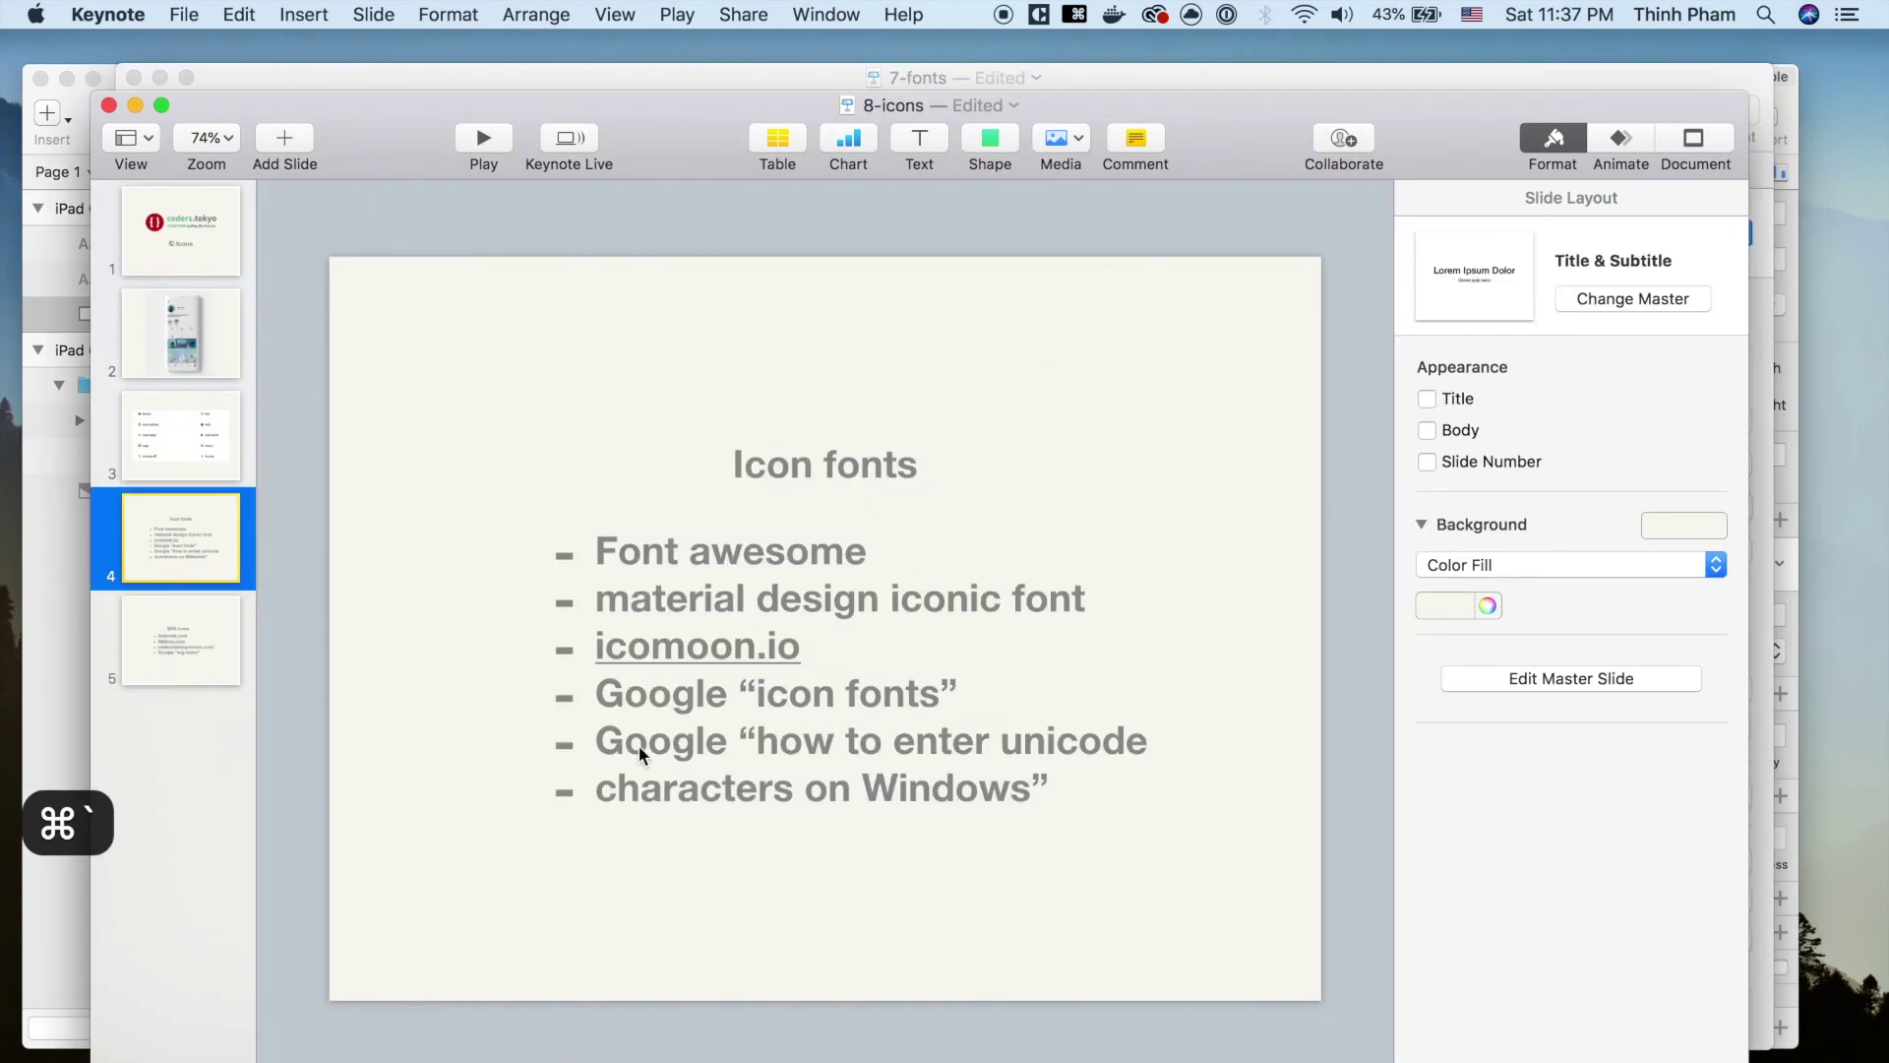
click(192, 622)
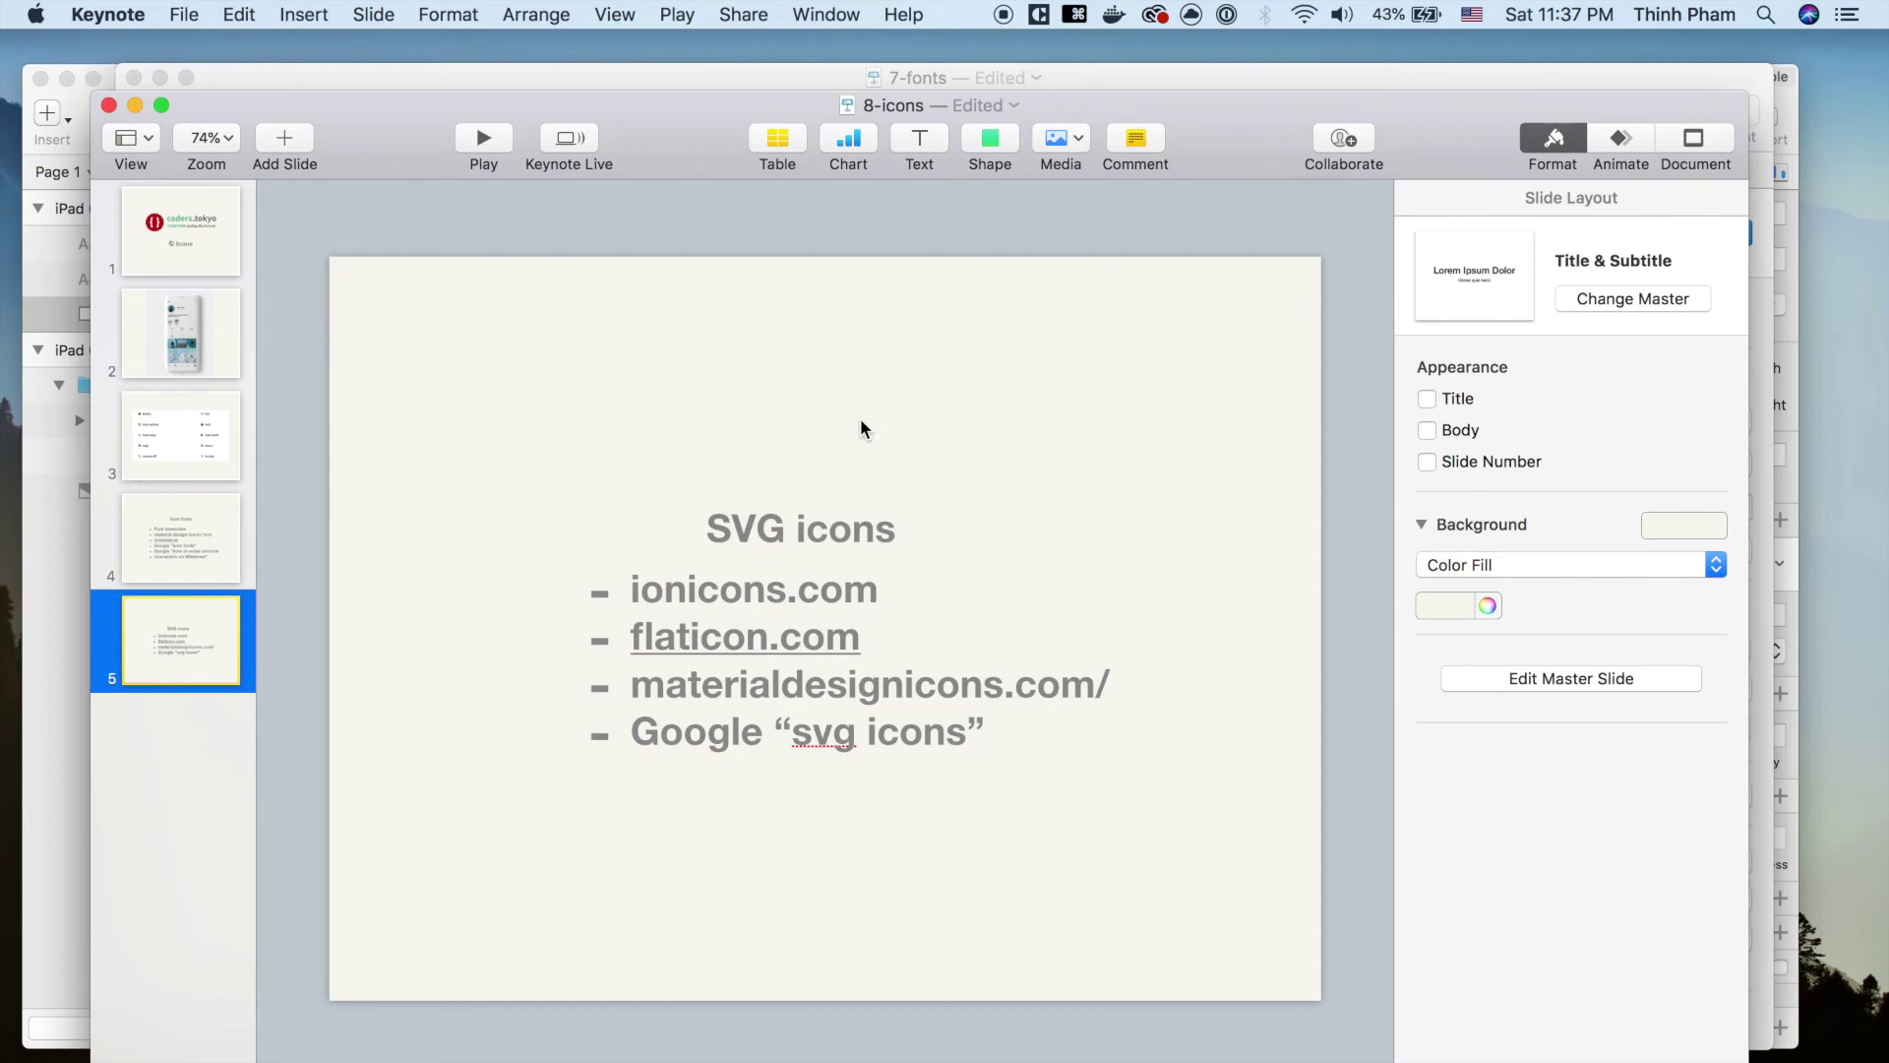
Switch to Google Chrome, close the open mail icon on Flaticon and browse the email icon search results.
key(super+Tab)
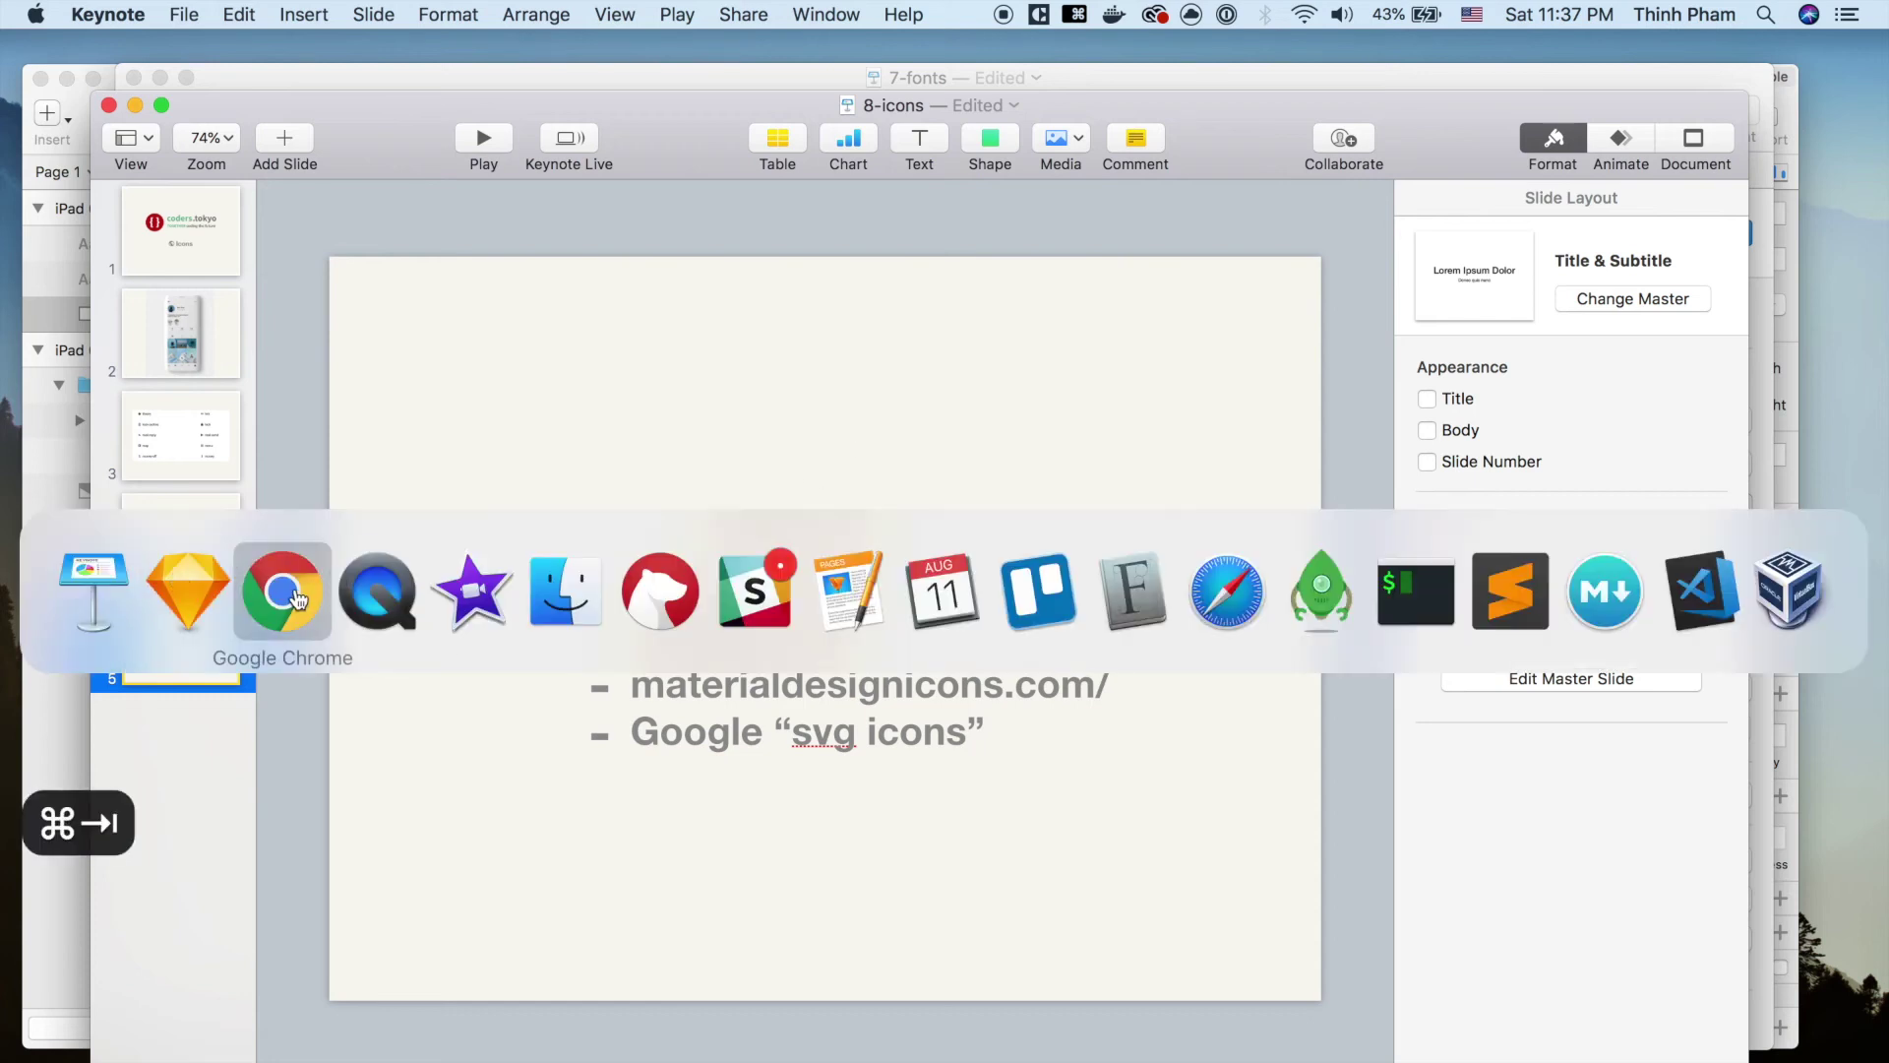
click(625, 182)
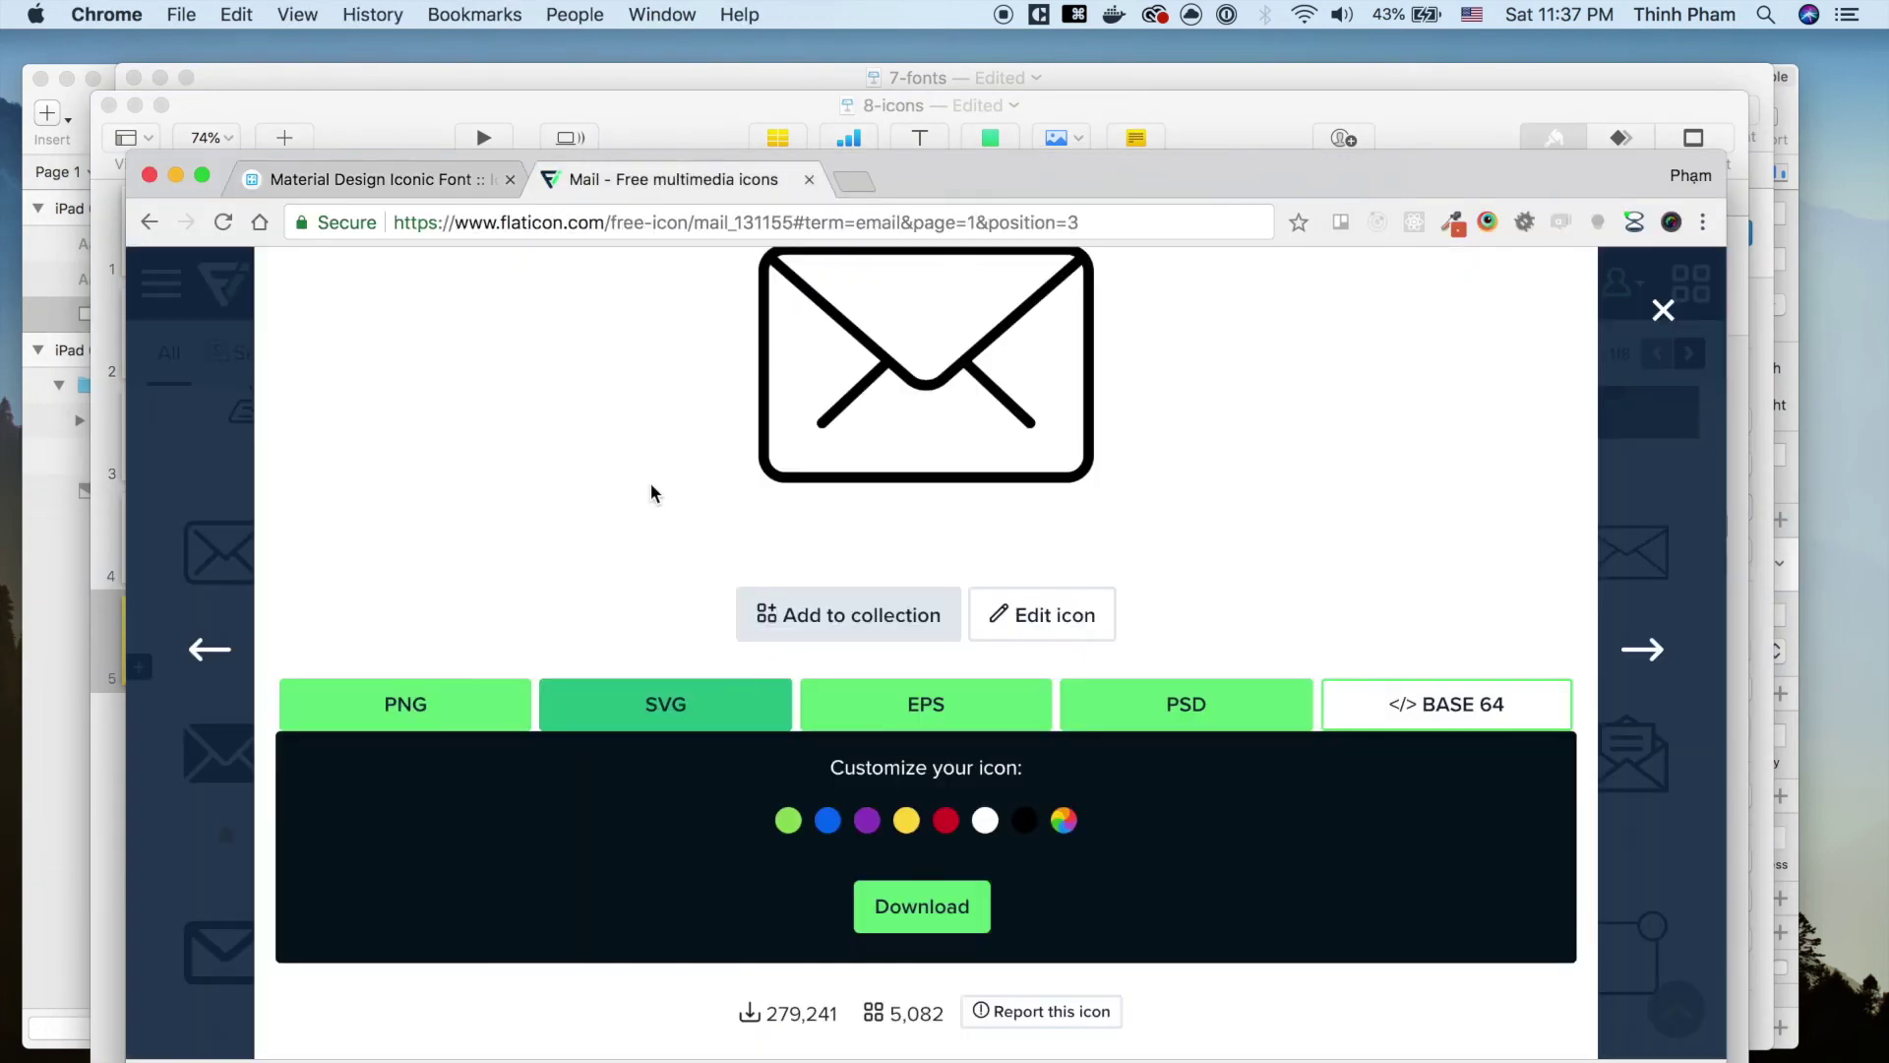
scroll(651, 482, up, 2)
click(1665, 310)
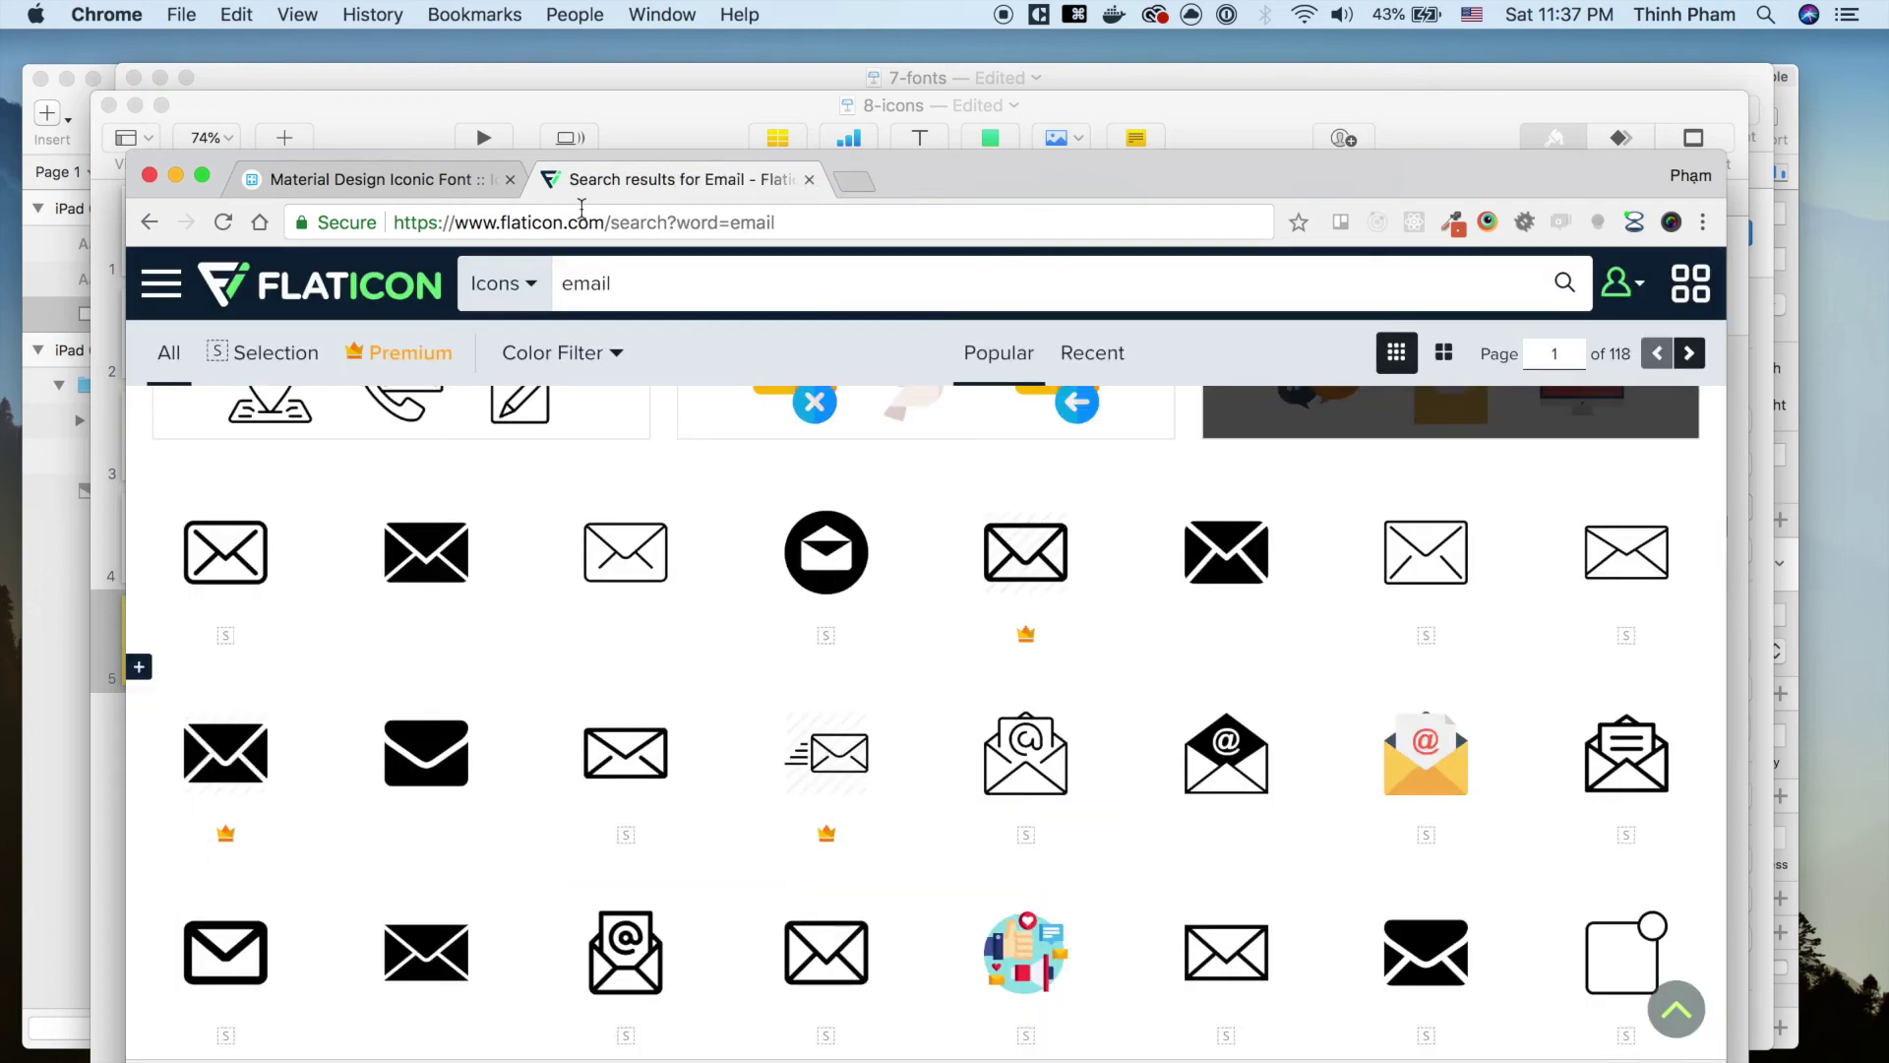
scroll(729, 463, up, 3)
double_click(570, 287)
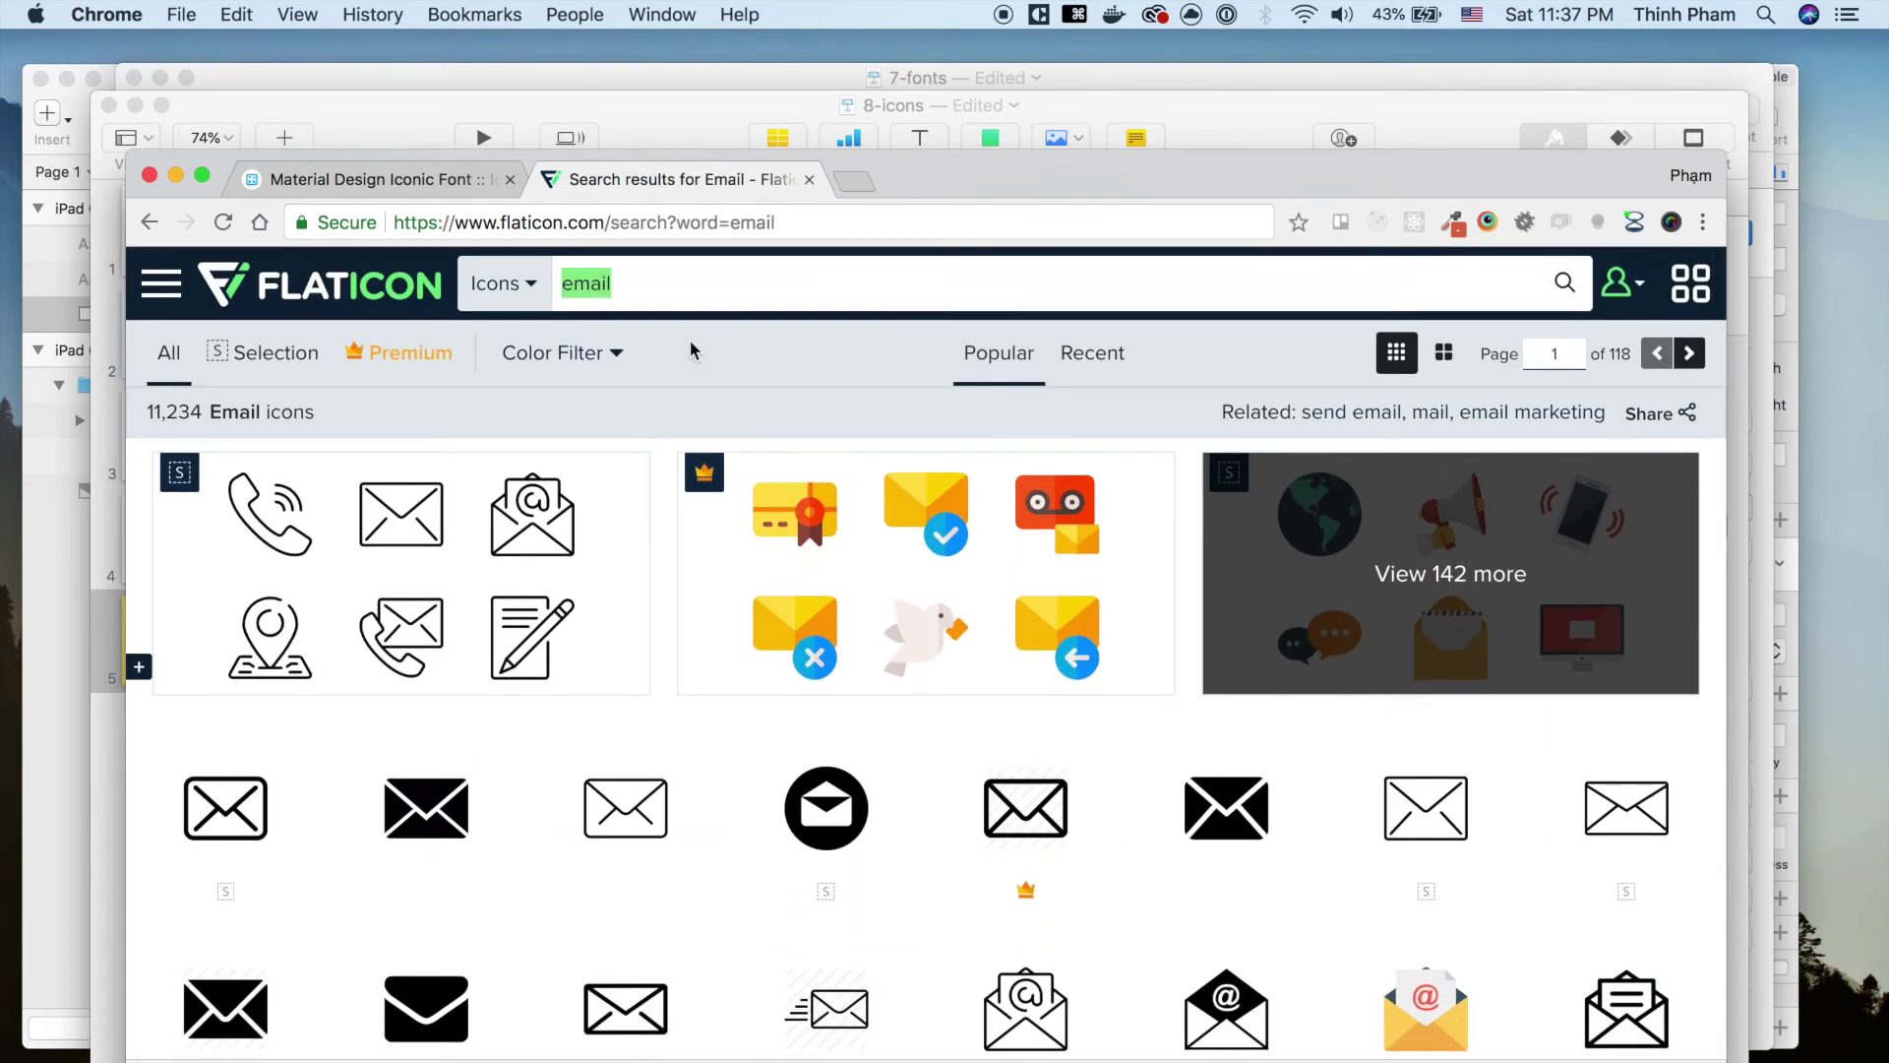
click(687, 289)
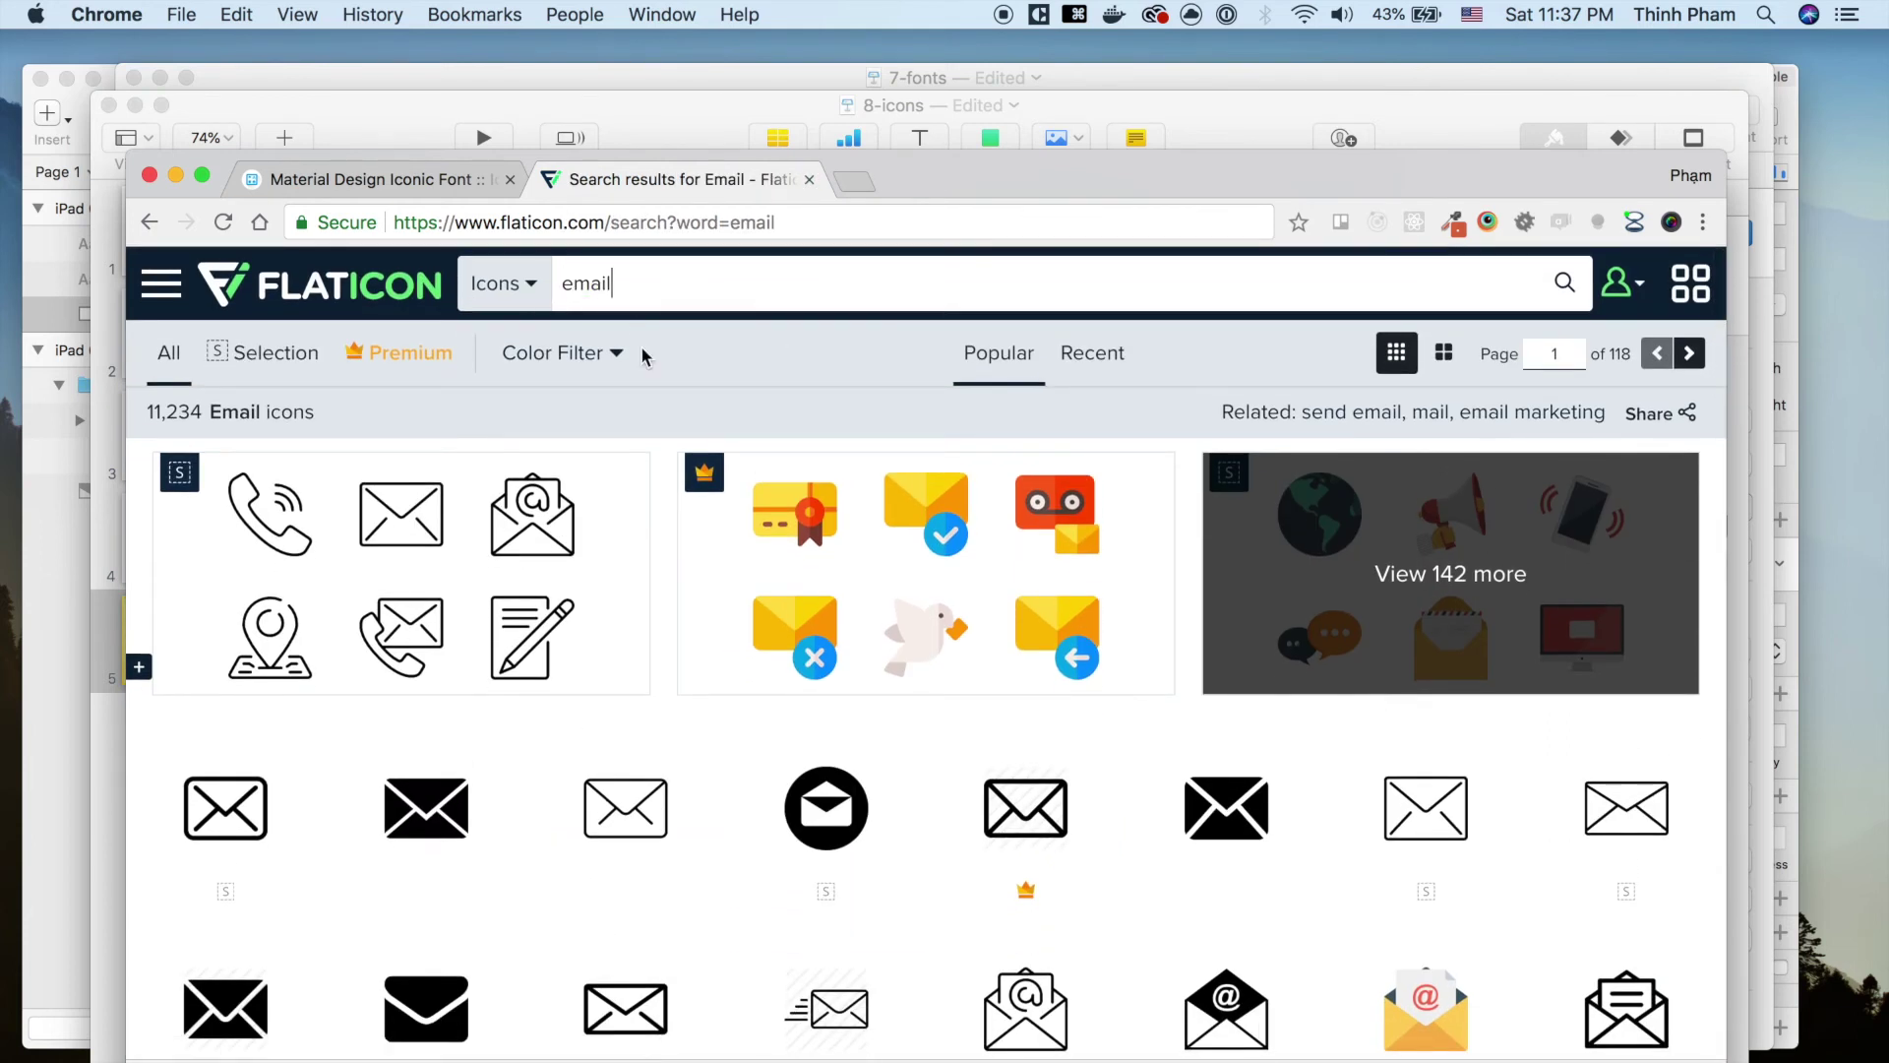
scroll(645, 356, down, 3)
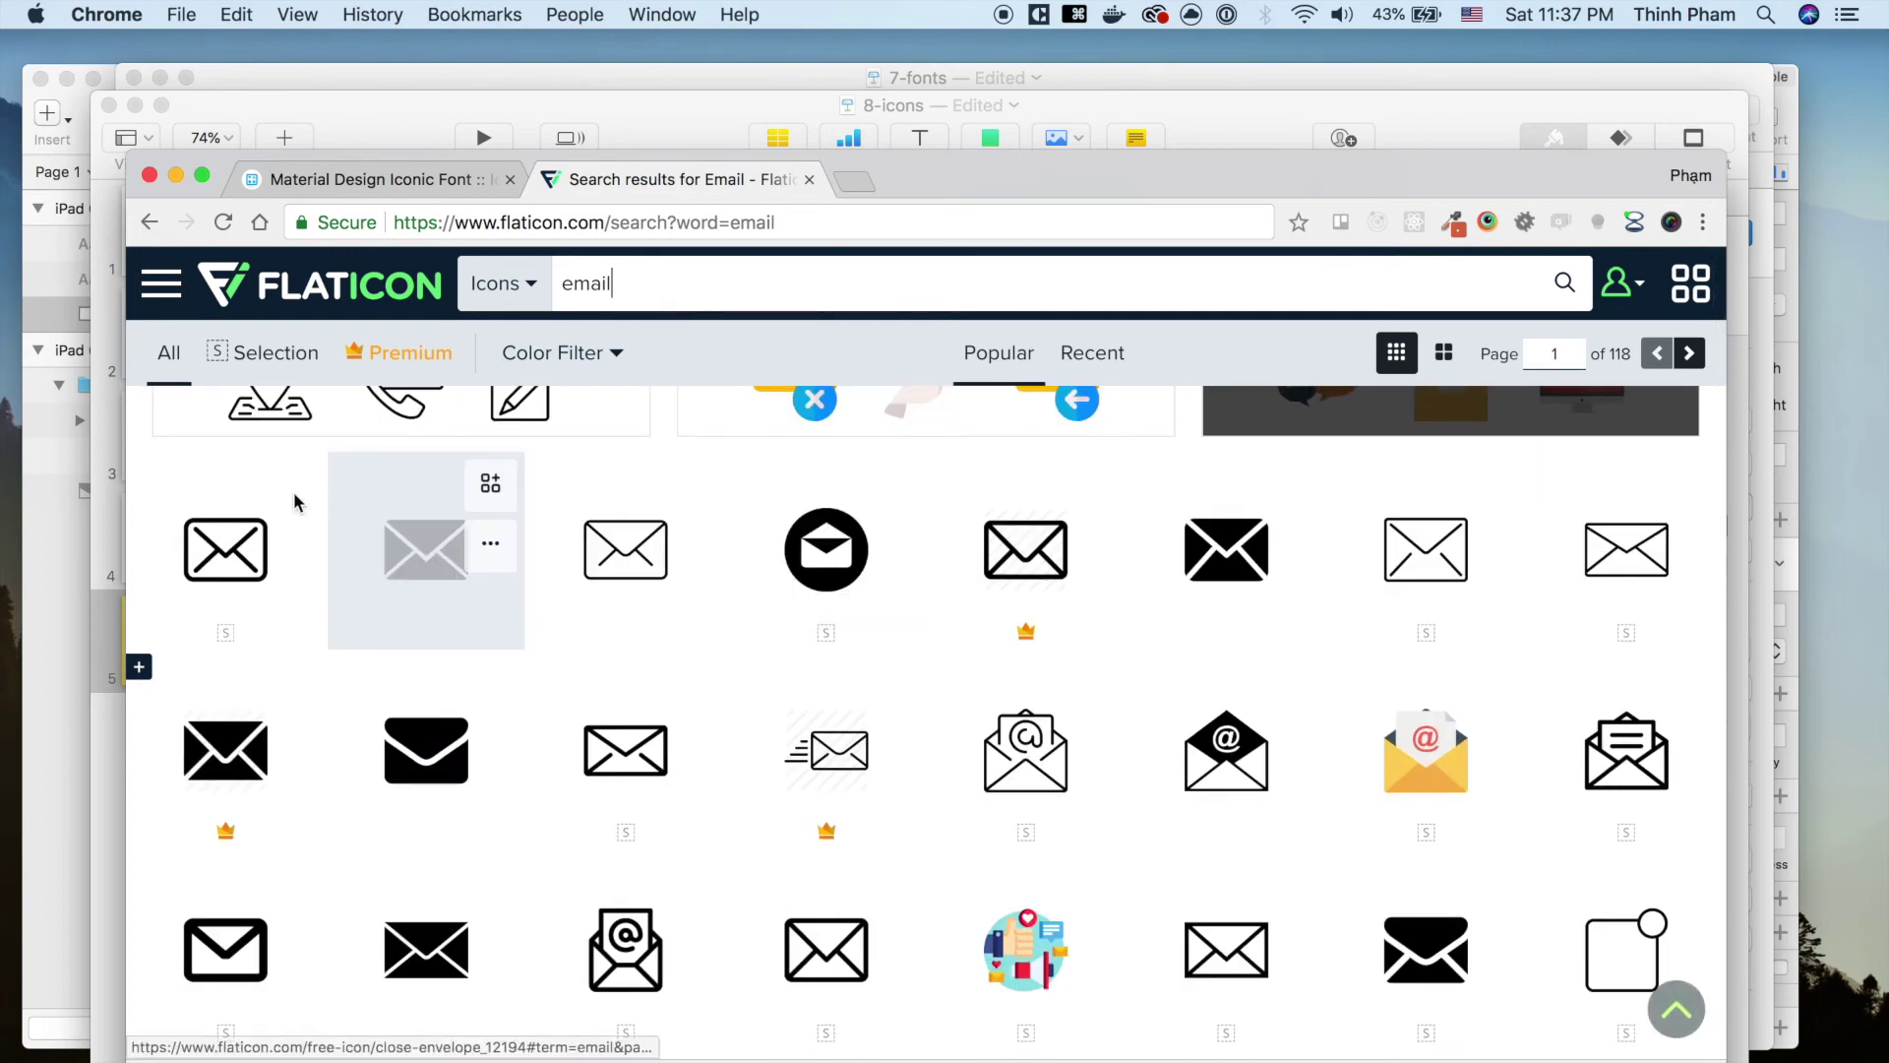
Open the first envelope icon in the email results and download it for free as an SVG.
click(236, 578)
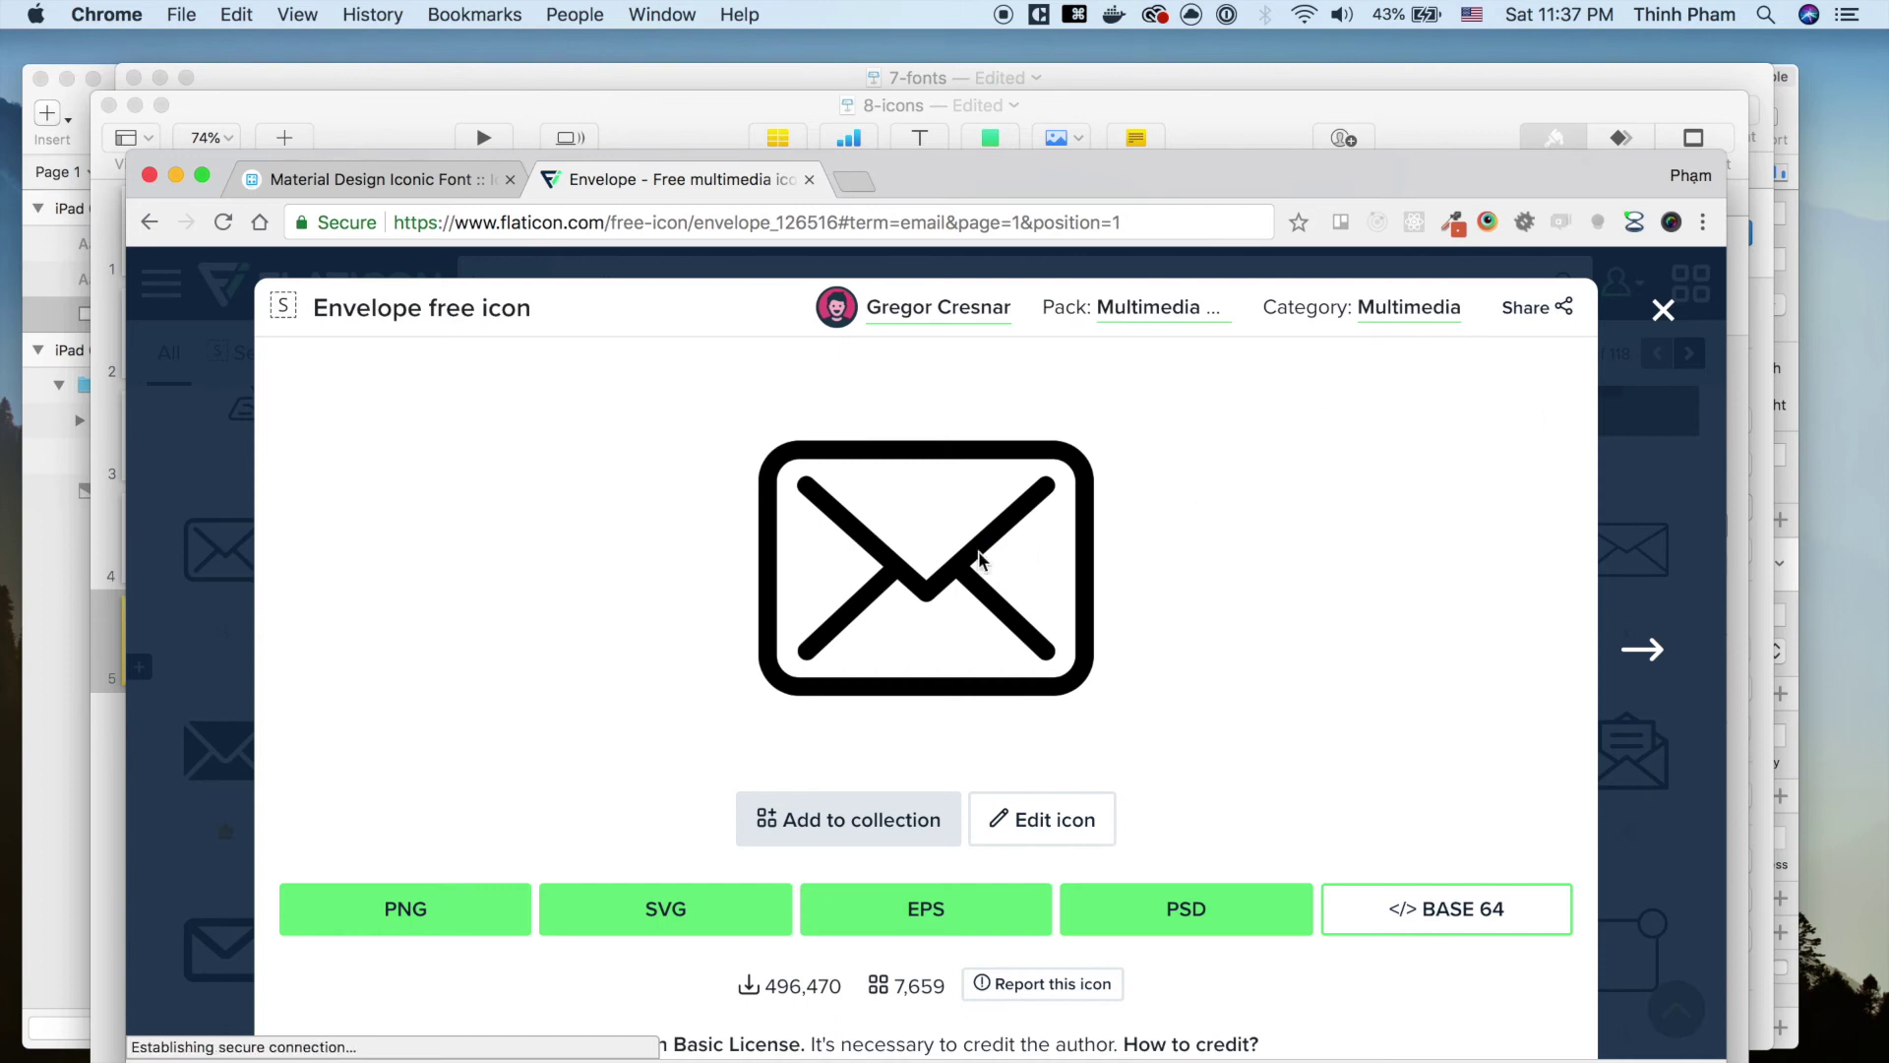
scroll(1043, 615, down, 5)
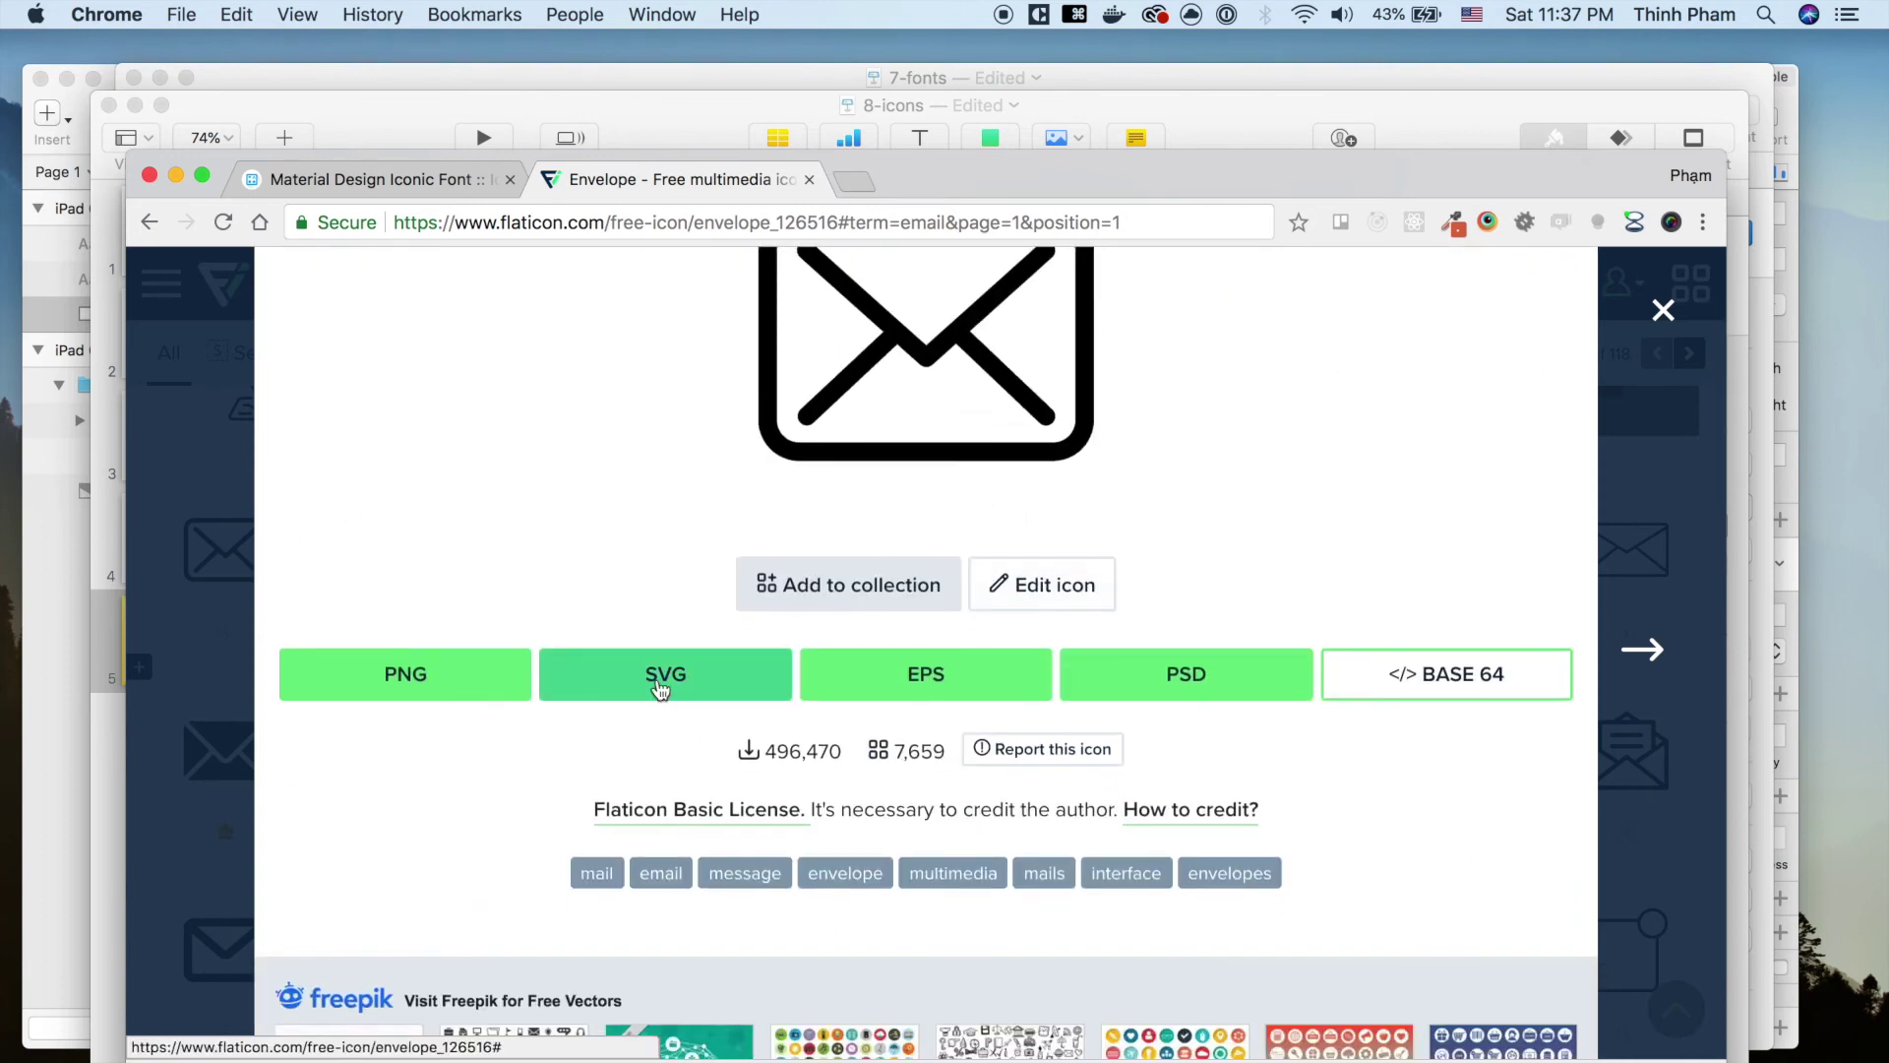
click(673, 686)
click(918, 895)
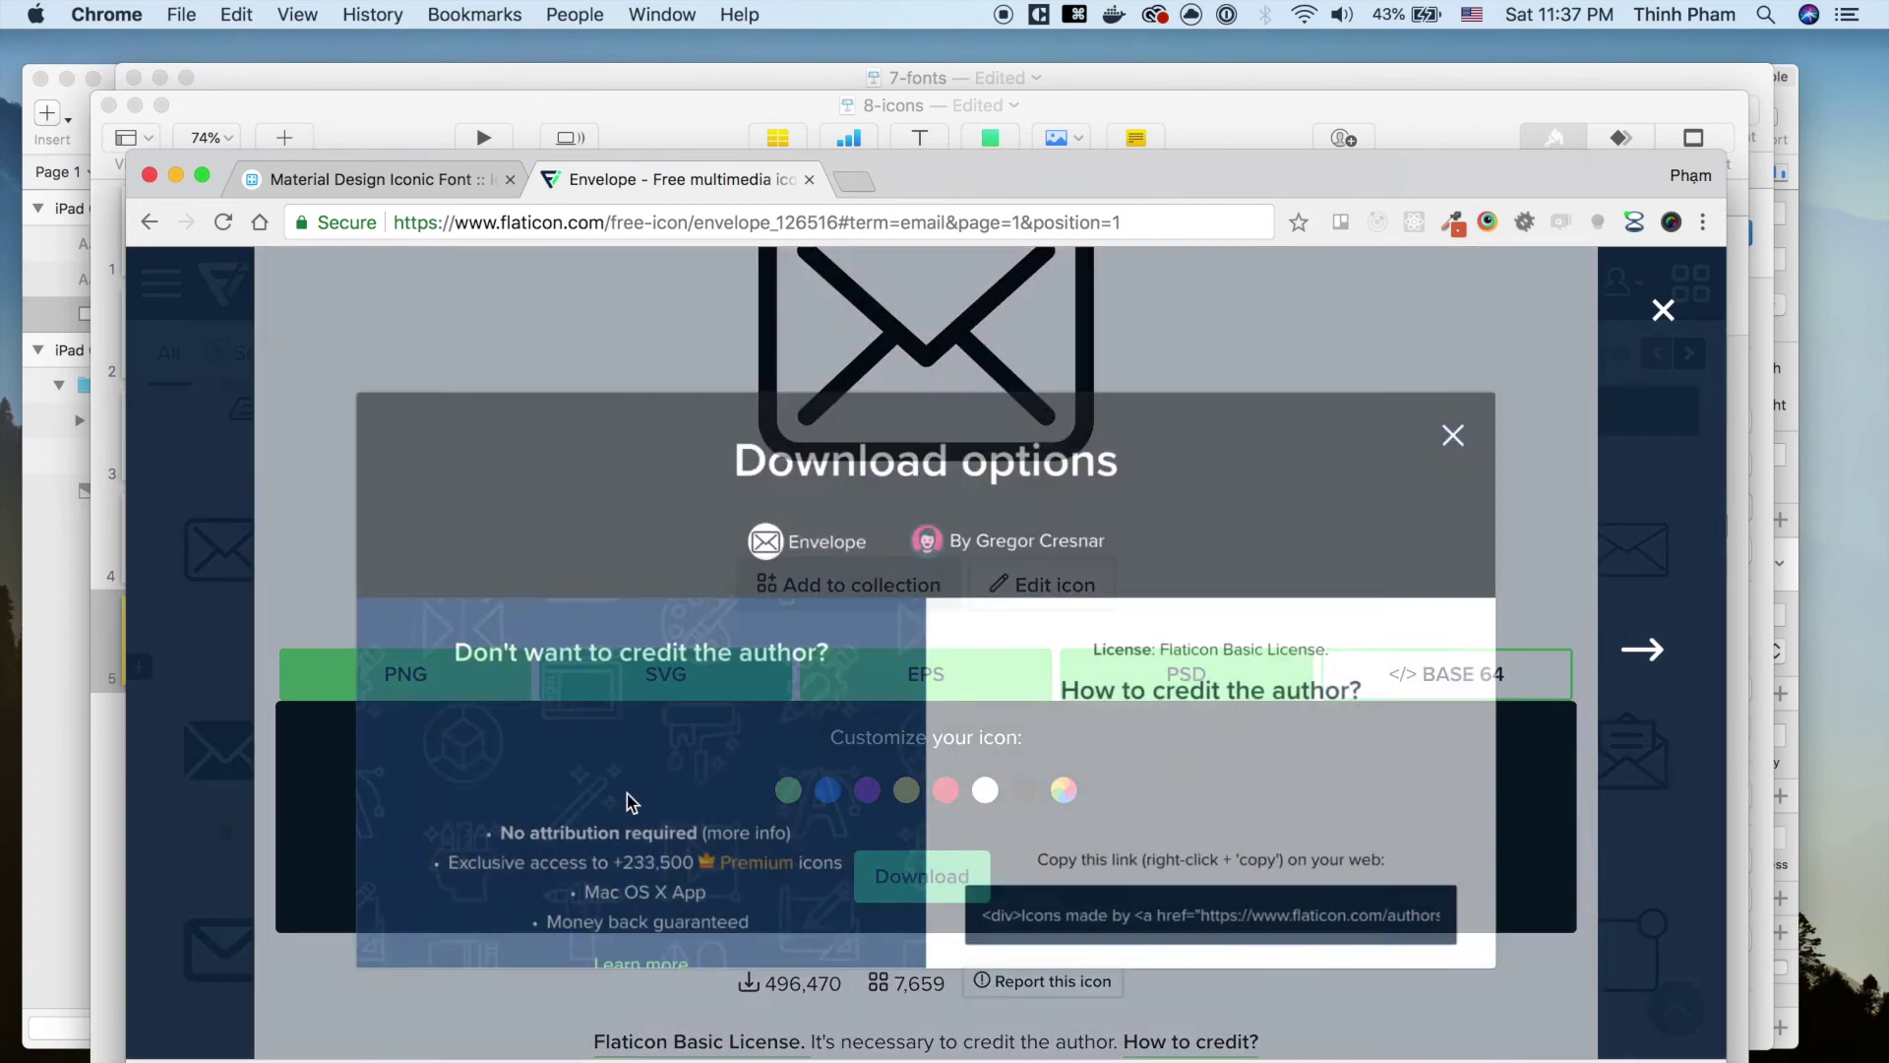
click(1206, 780)
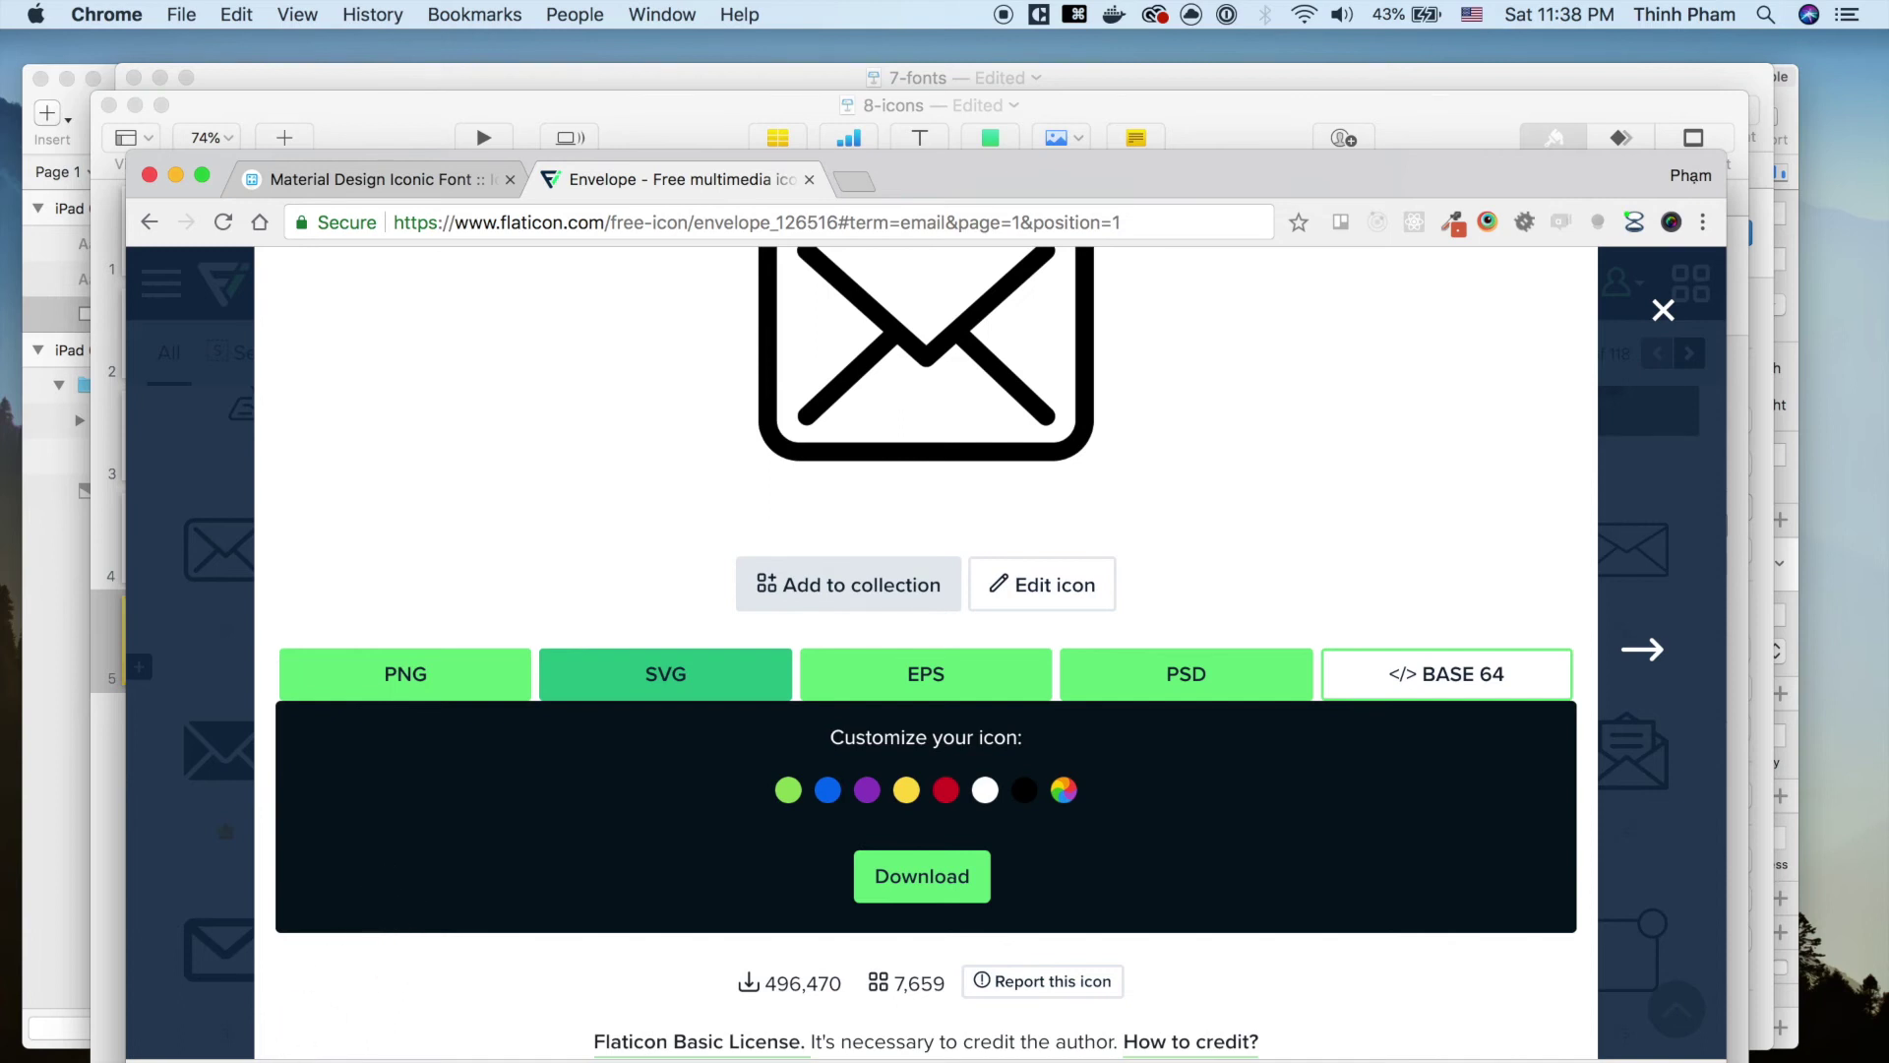
Bring the downloaded envelope SVG into Sketch on the iPad Copy 2 artboard and scale it down to about 194 × 148.
mouse_move(240, 1059)
mouse_down()
mouse_move(362, 1000)
mouse_move(388, 953)
mouse_move(1076, 604)
mouse_up()
key(super+Tab)
key(super+Tab)
drag(1213, 506, 1052, 625)
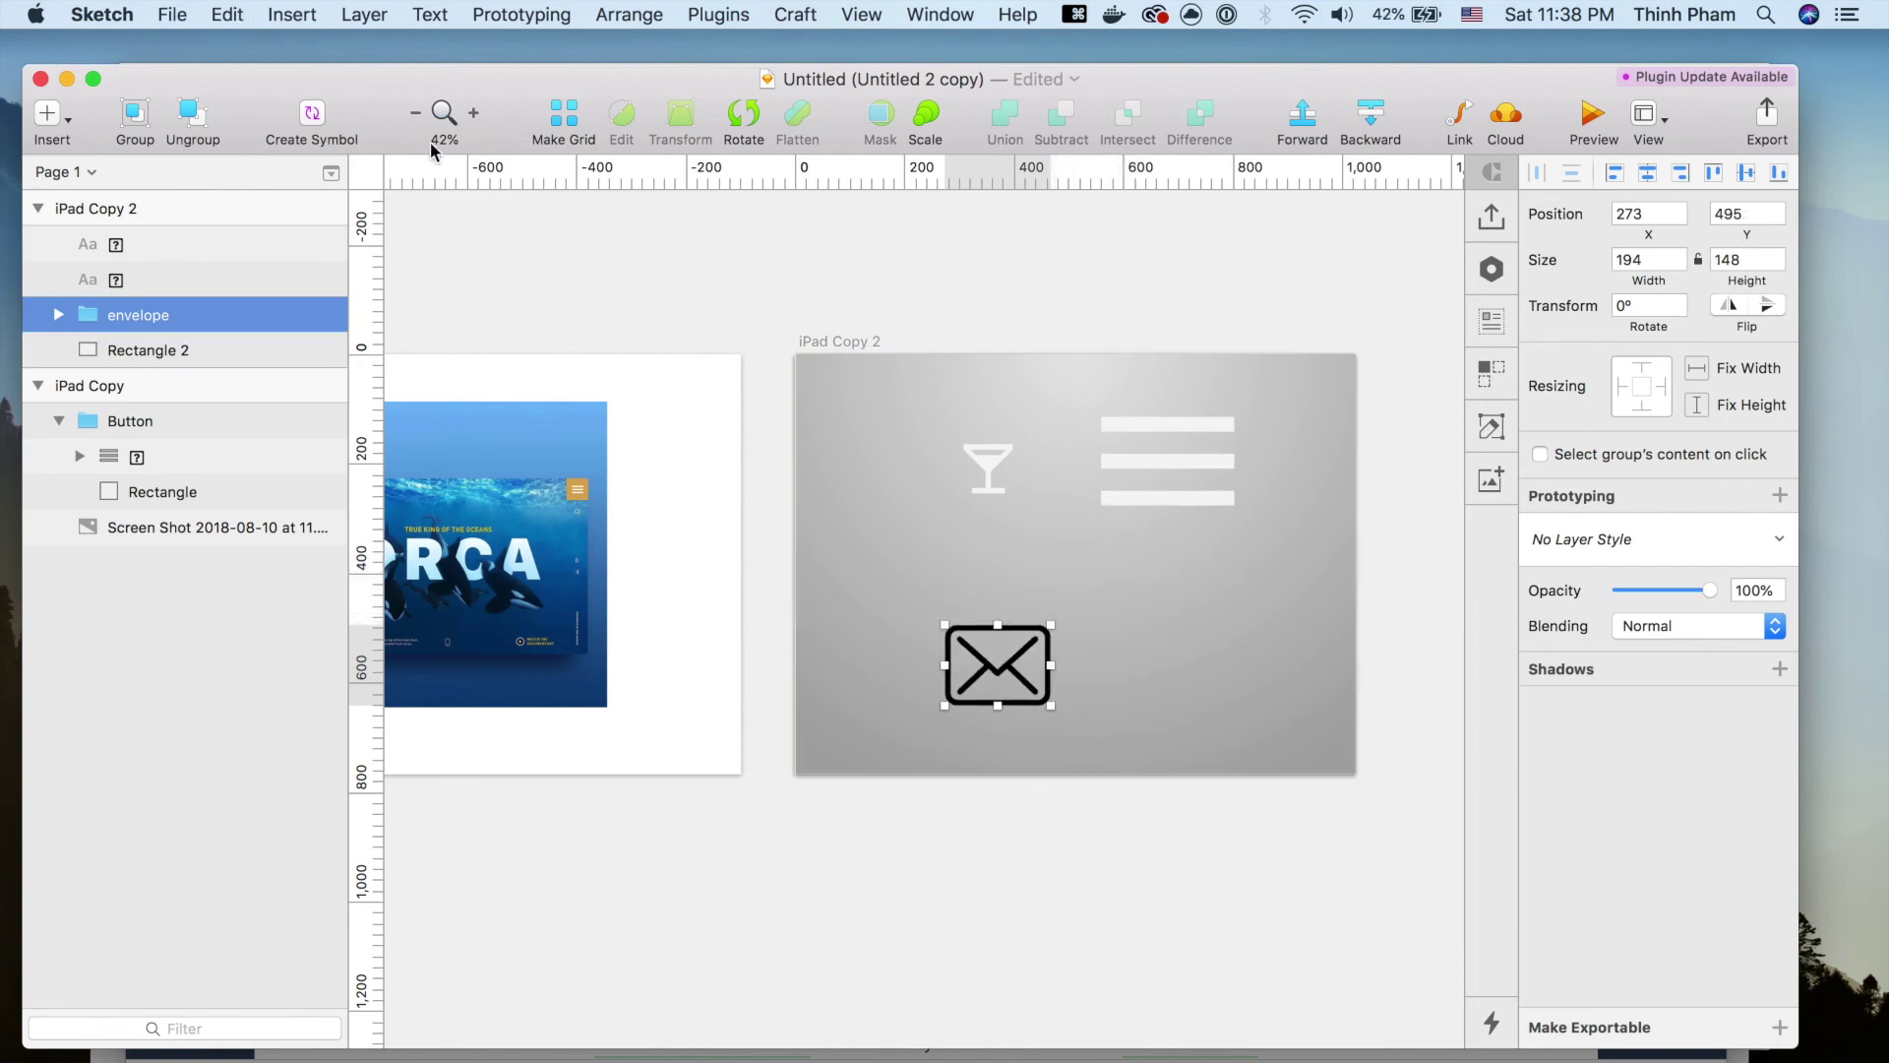
click(293, 14)
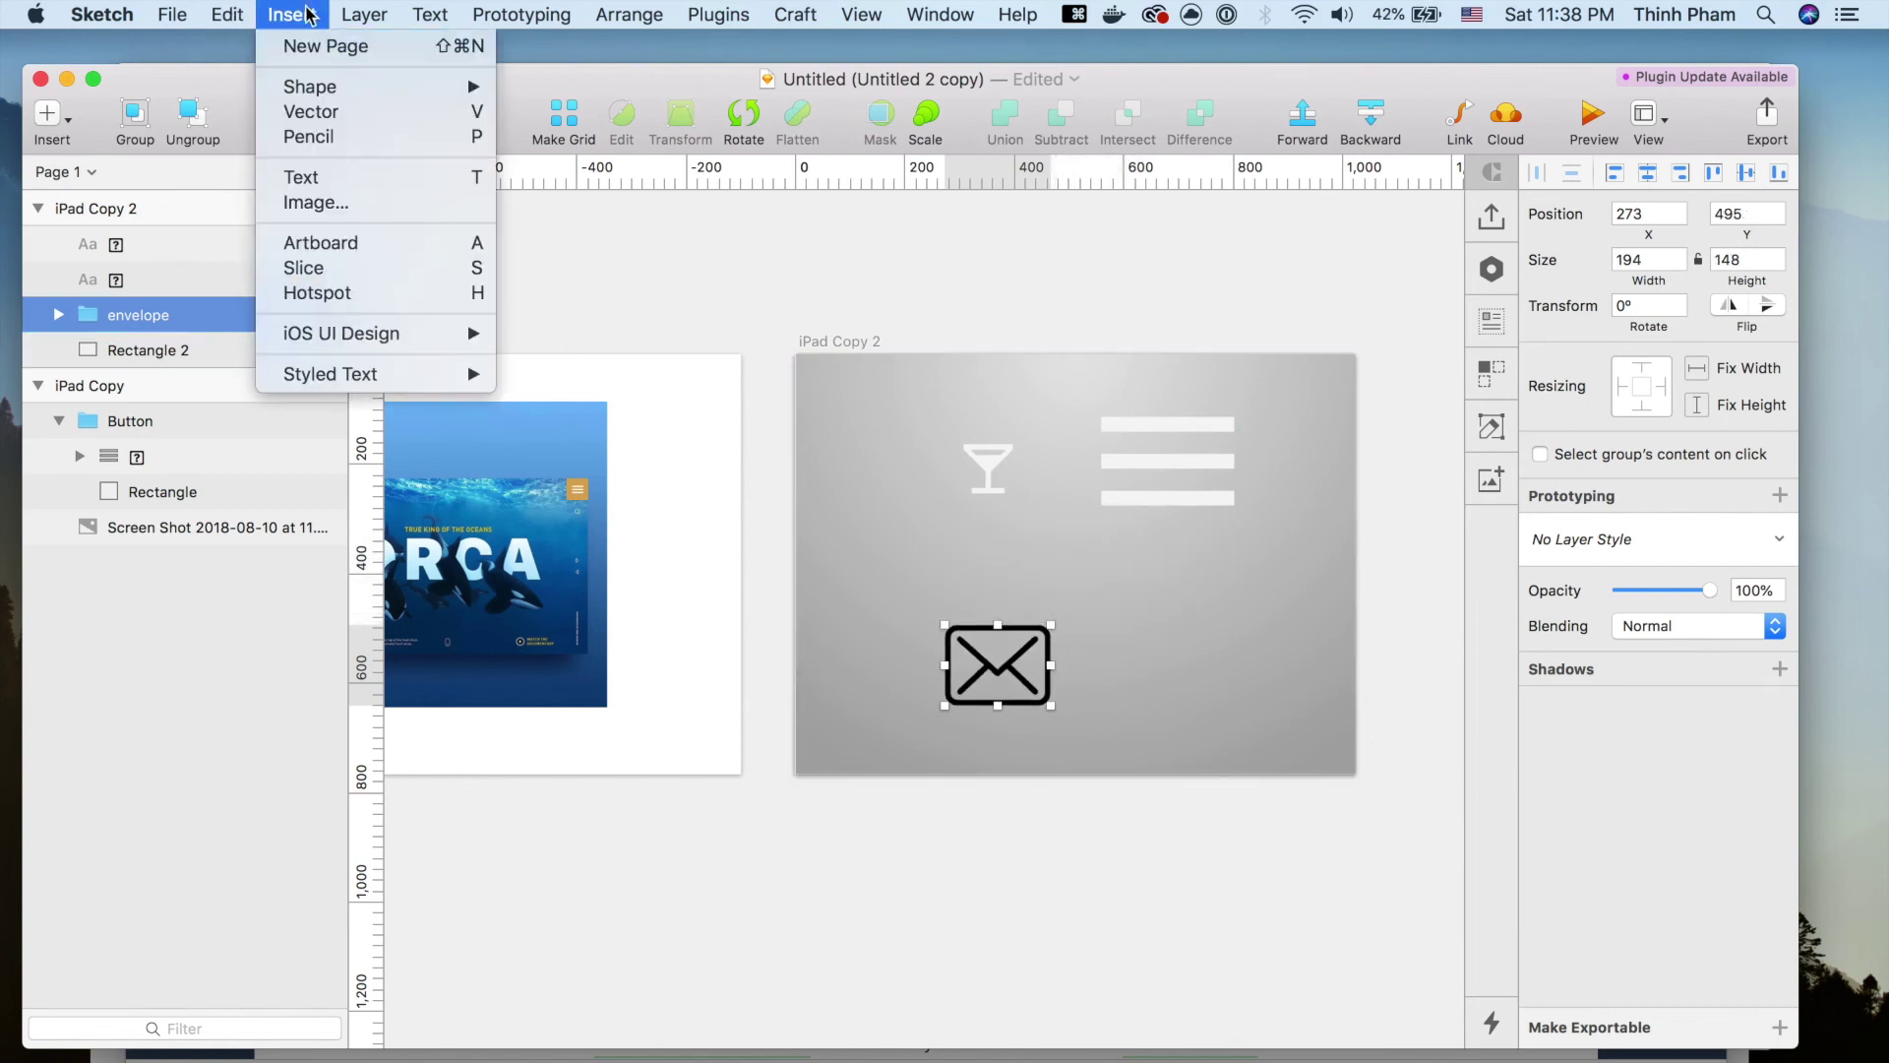
click(1152, 721)
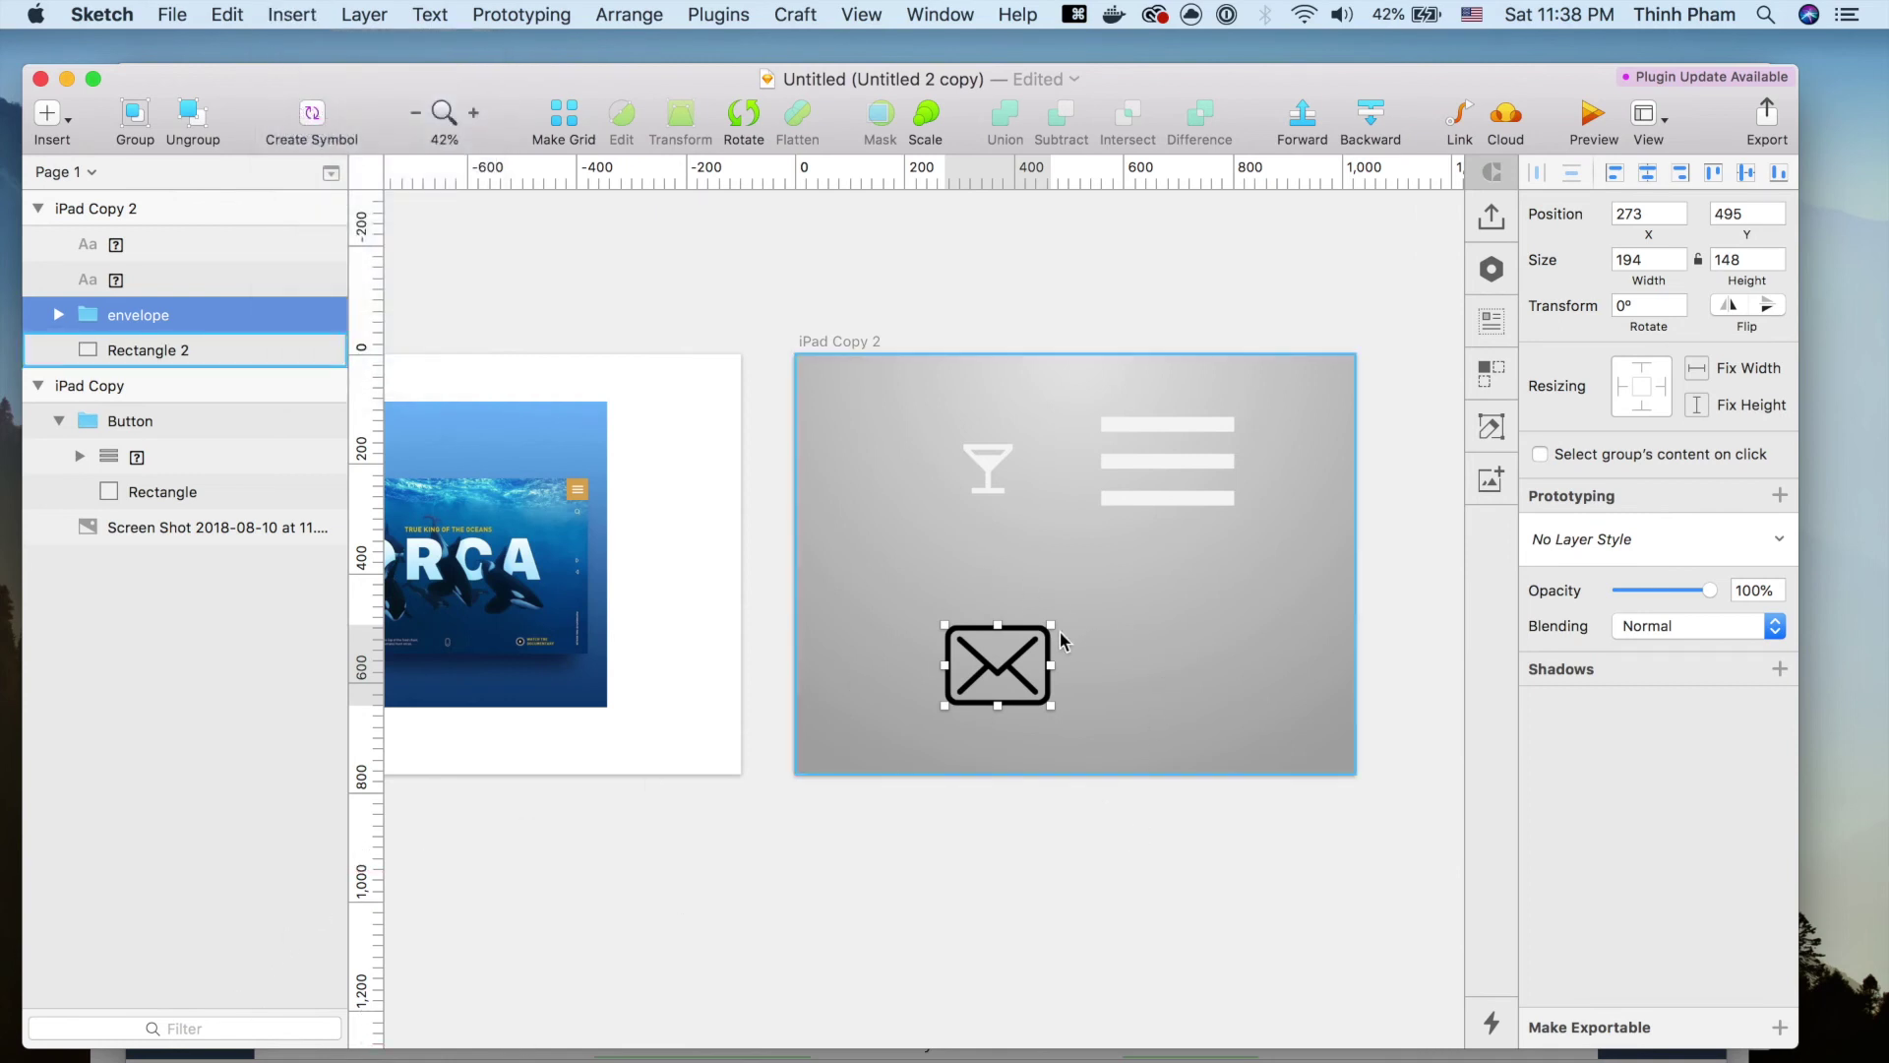
Scale the envelope icon down to about 151 × 116 and deselect it.
mouse_move(1051, 625)
mouse_down()
mouse_move(1008, 633)
mouse_move(1076, 631)
mouse_move(1202, 540)
mouse_move(1034, 638)
mouse_up()
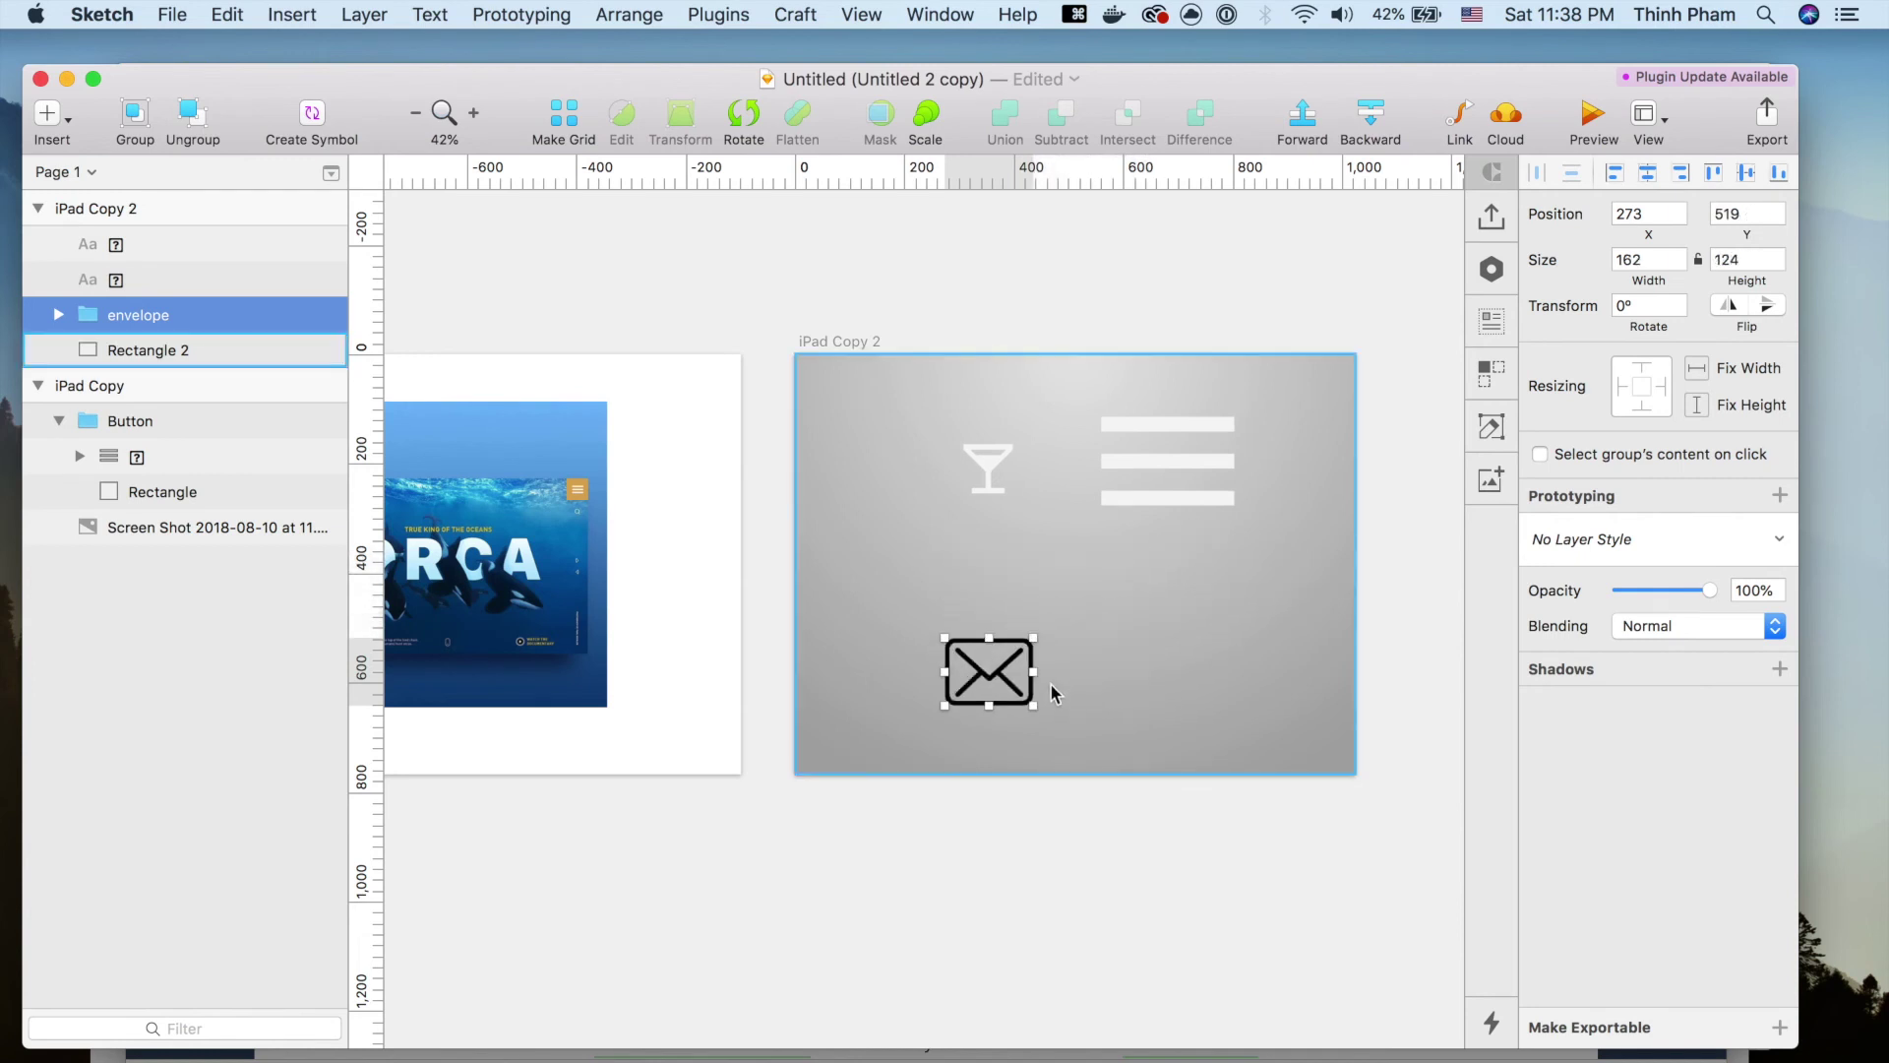
mouse_move(1030, 705)
mouse_down()
mouse_move(1118, 750)
mouse_move(1029, 702)
mouse_up()
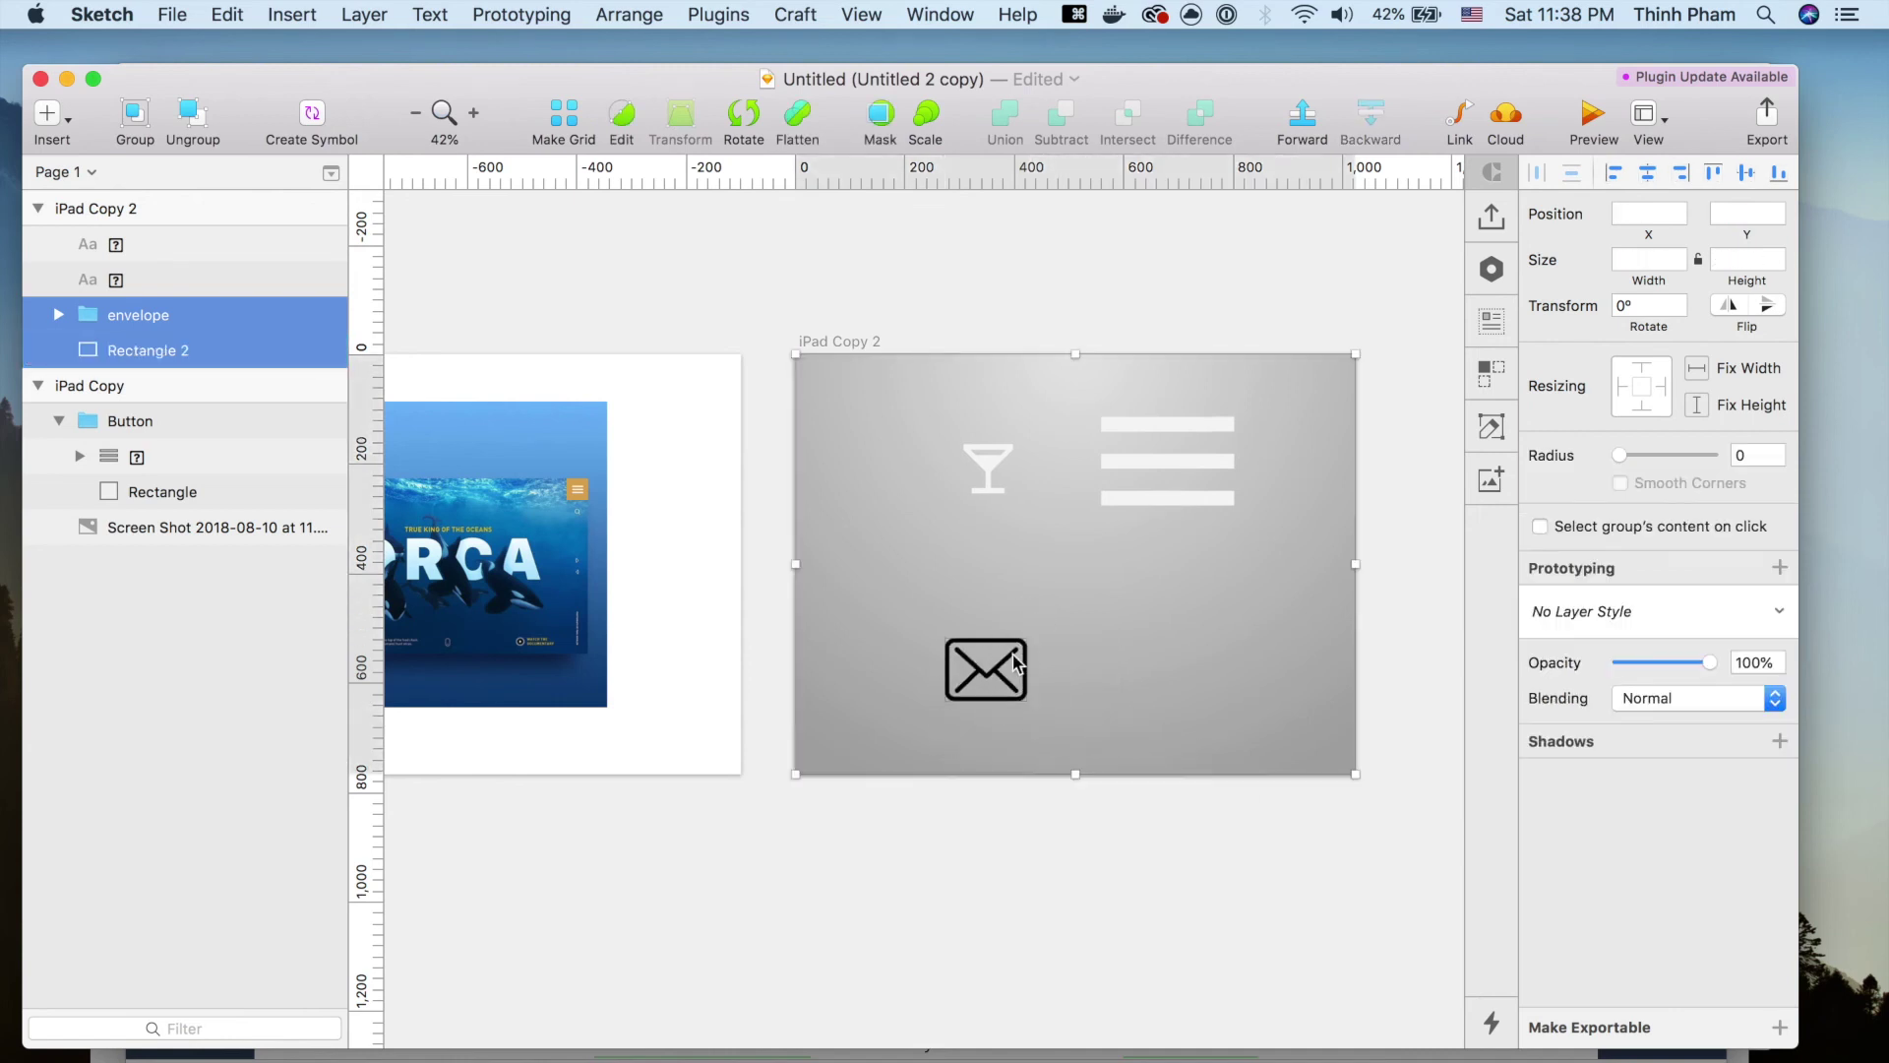
double_click(1016, 666)
click(1025, 630)
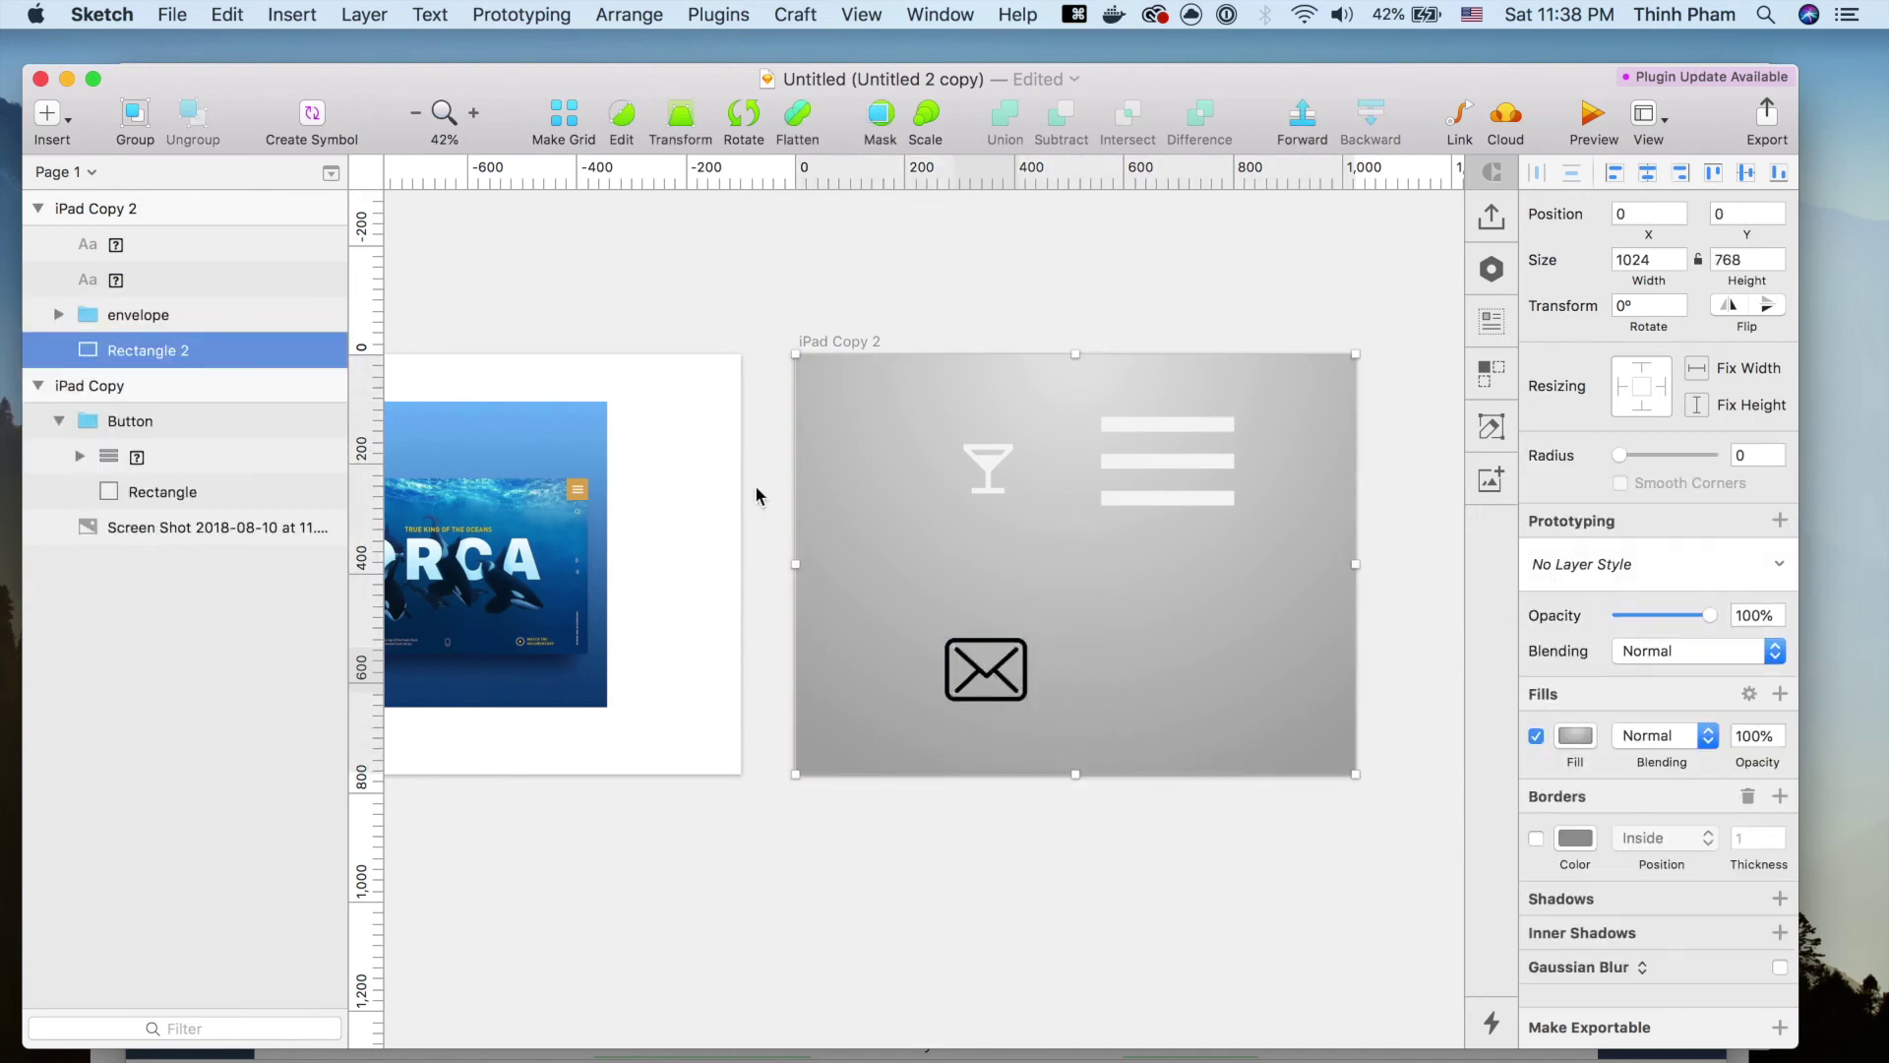
Examine the shape layers inside the envelope group, collapse it and select the glass icon's text layer for comparison.
click(153, 320)
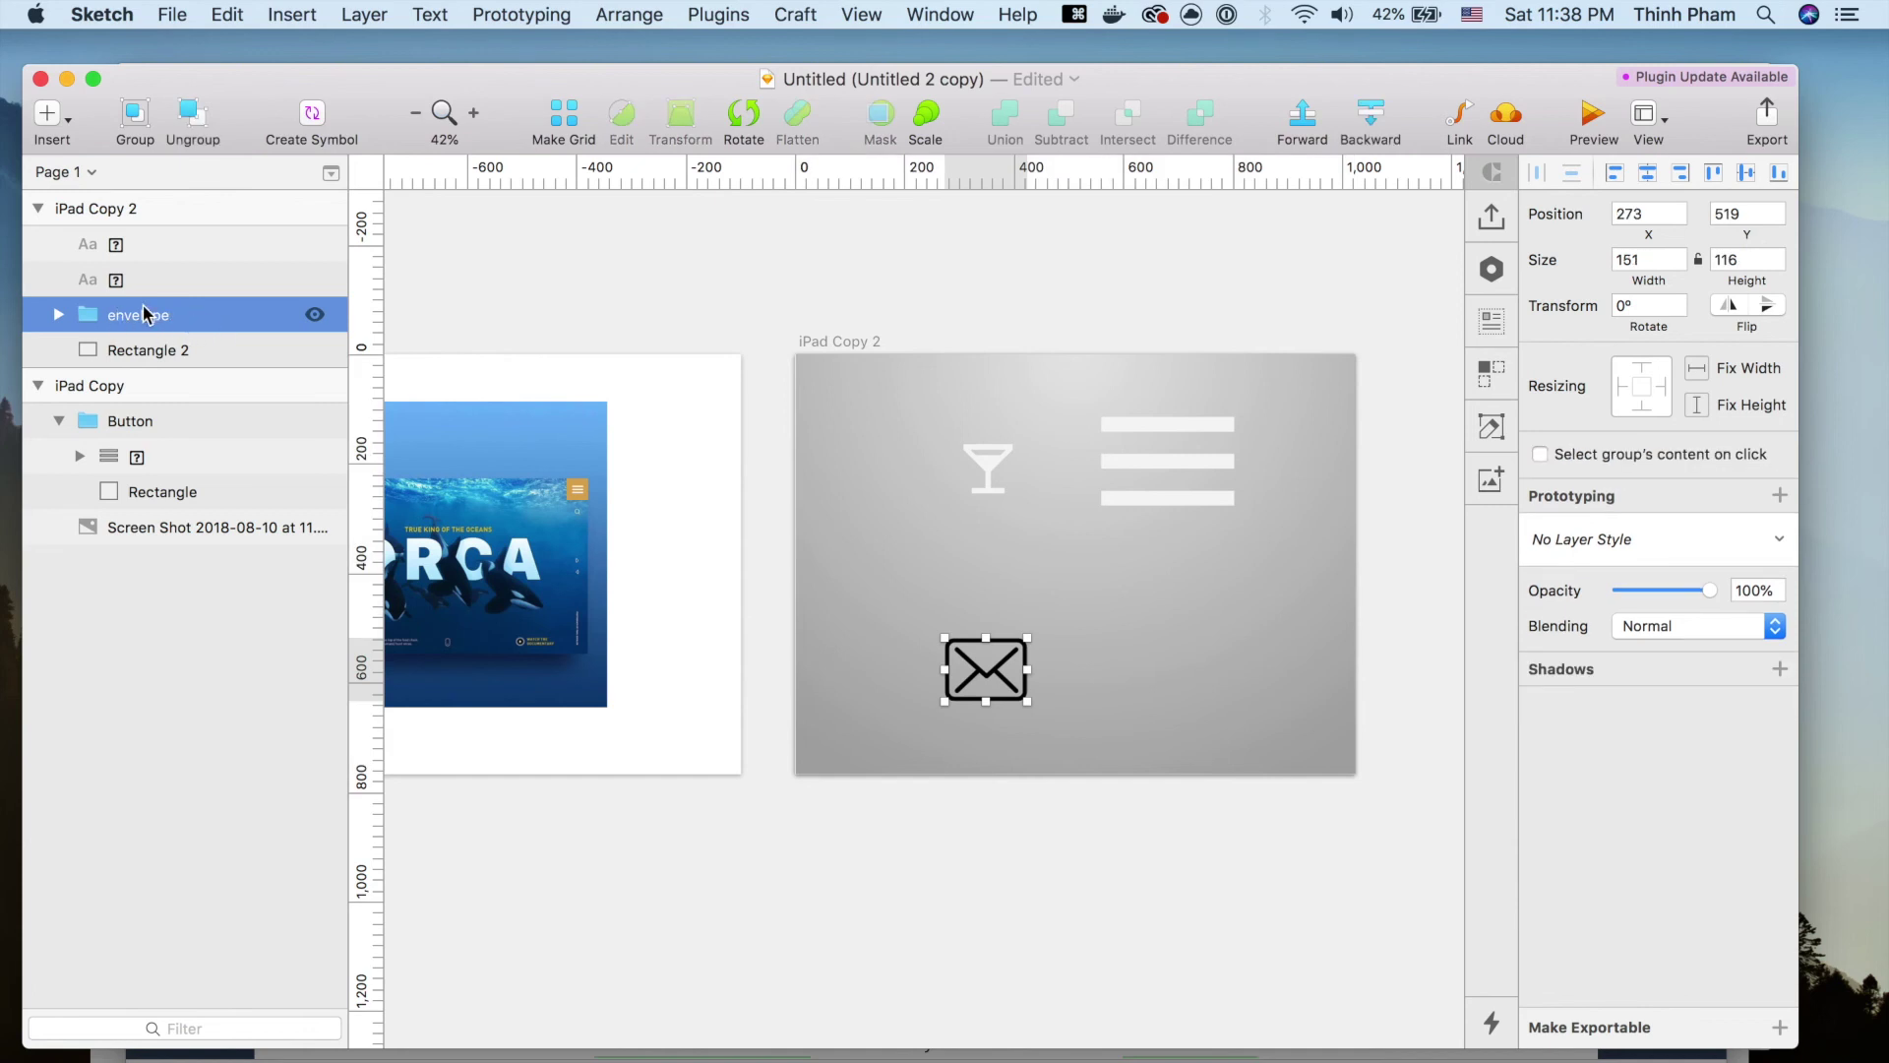
click(59, 316)
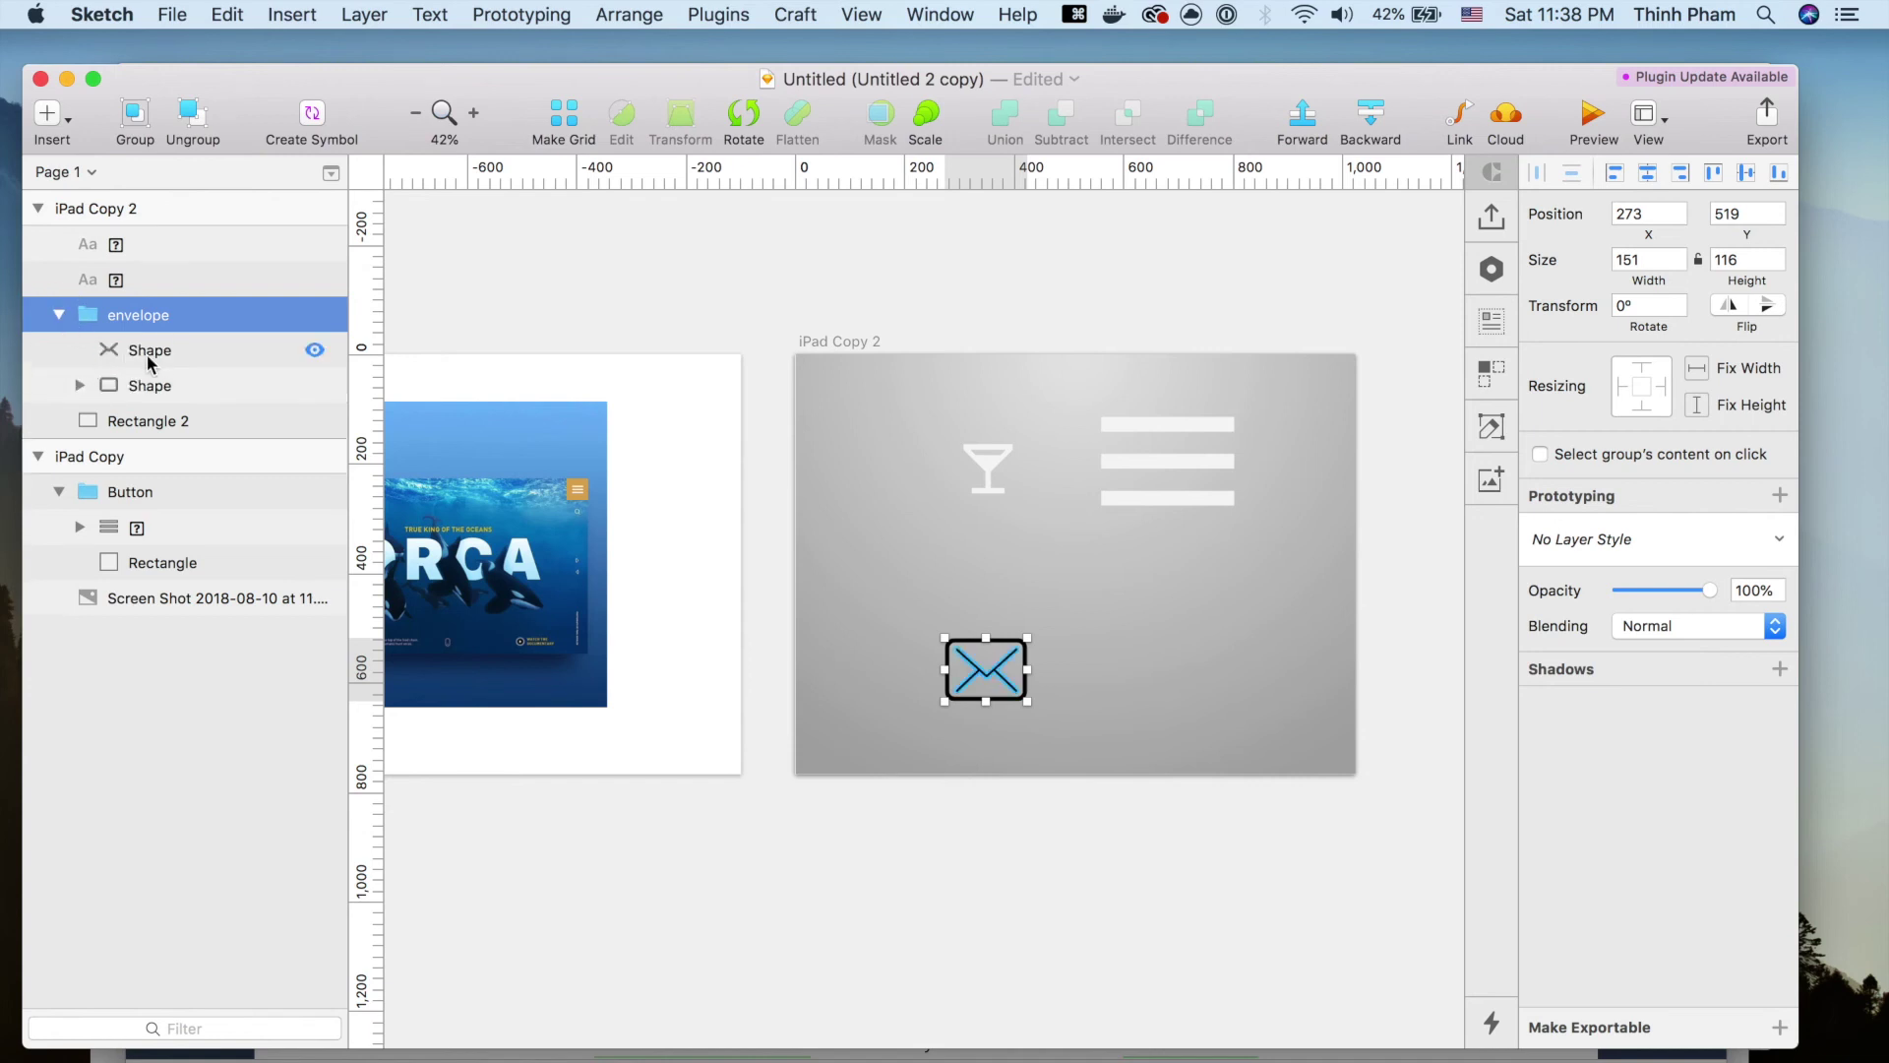
click(59, 316)
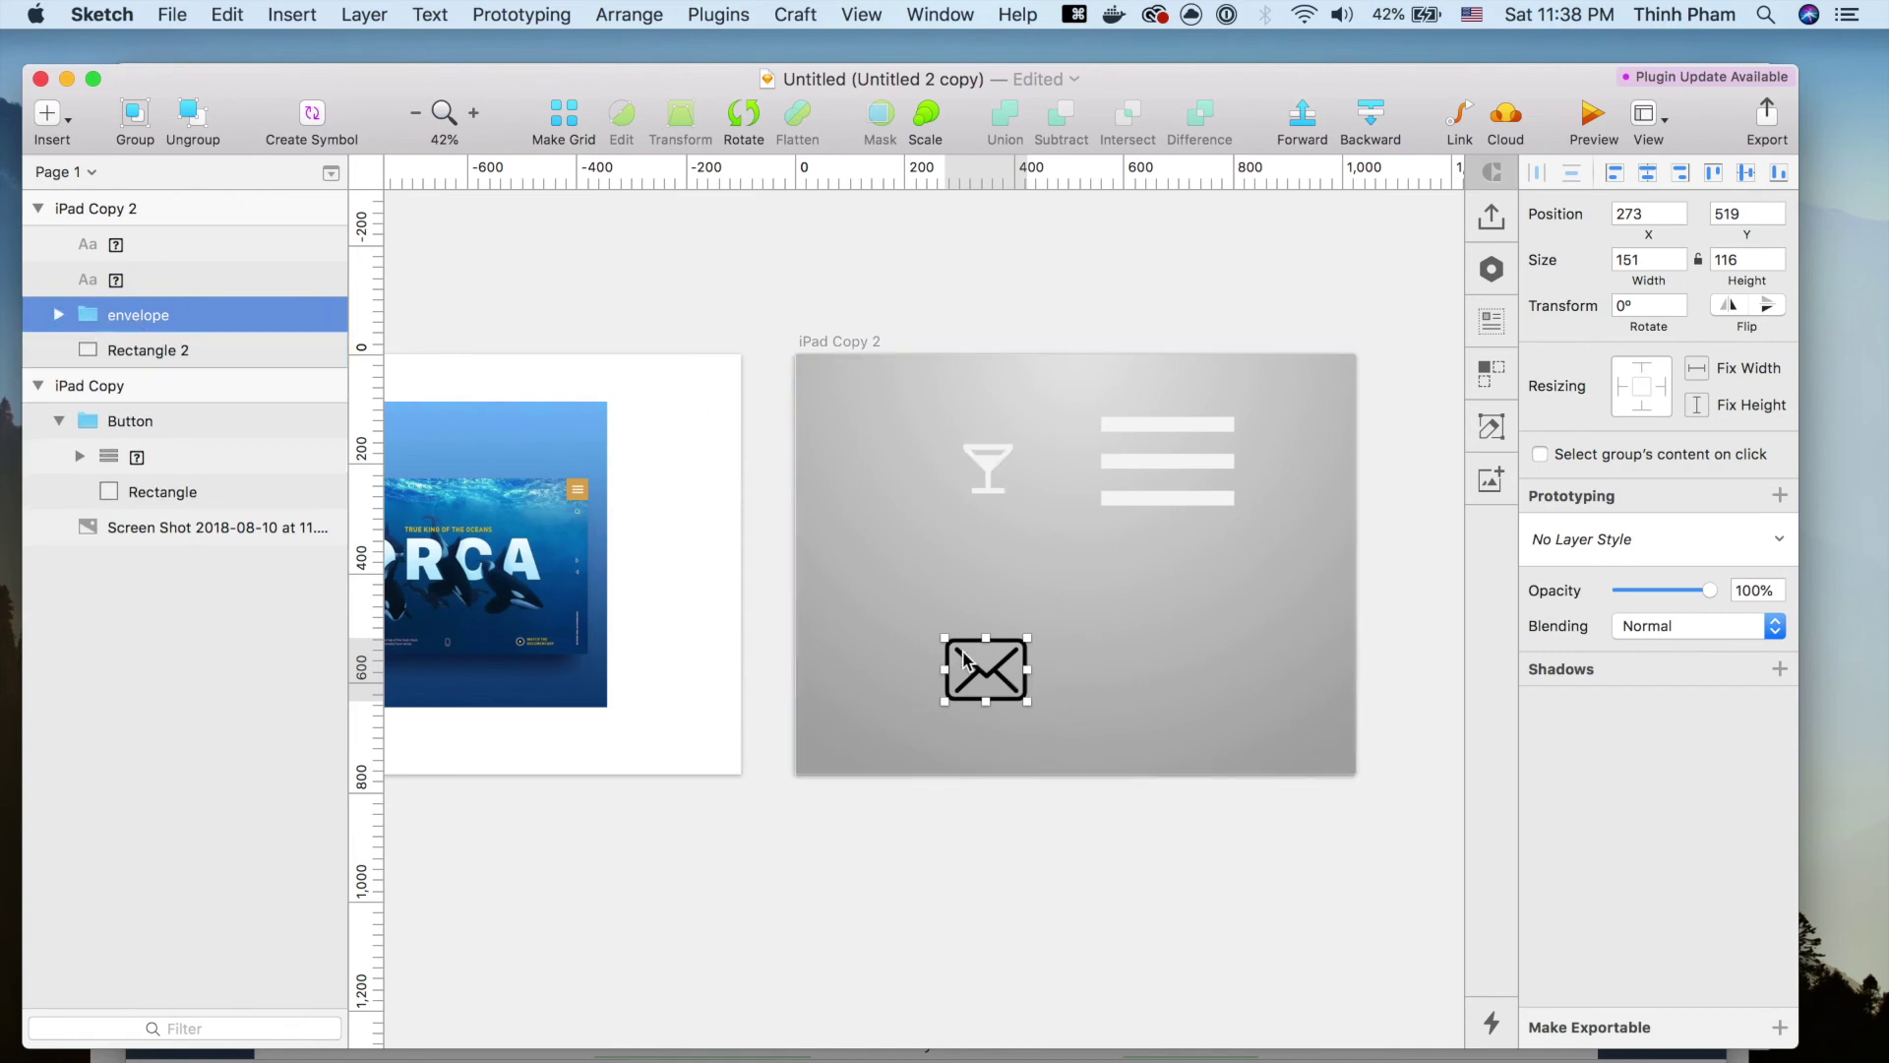
click(187, 283)
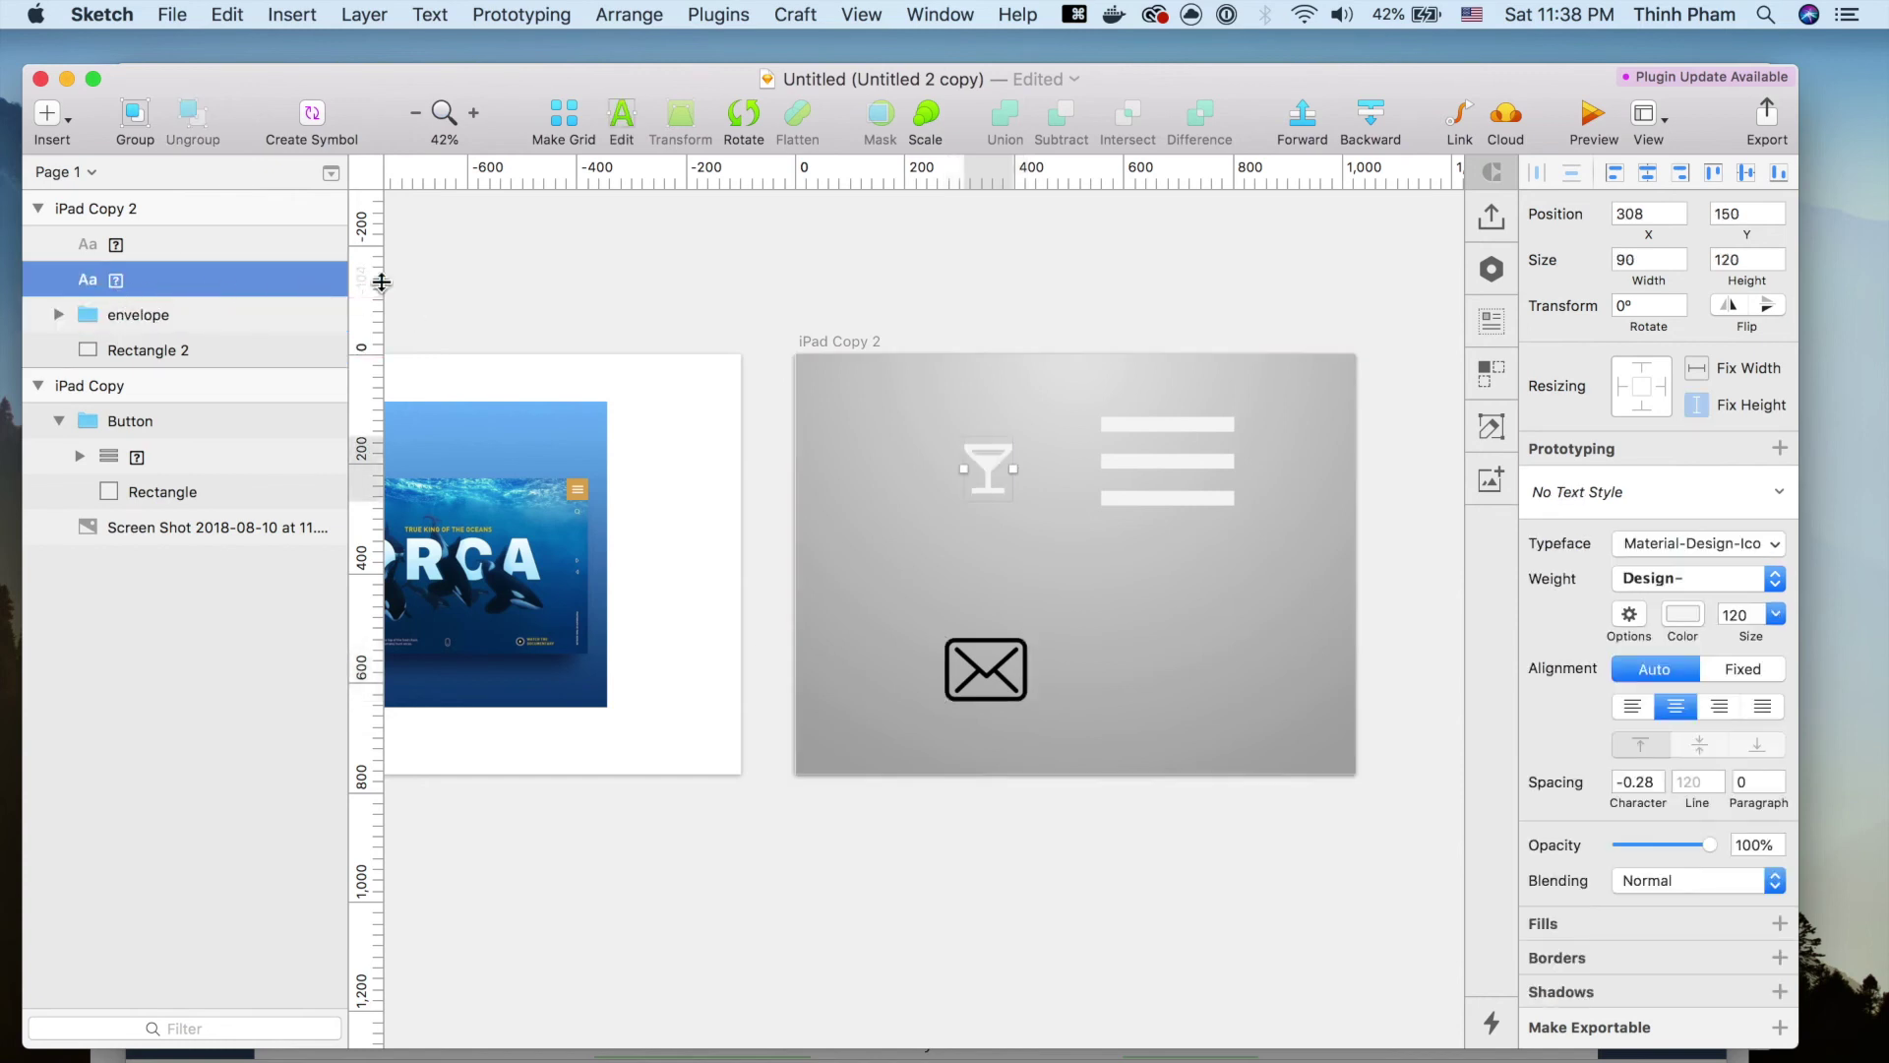
click(168, 245)
click(148, 282)
click(94, 243)
click(89, 280)
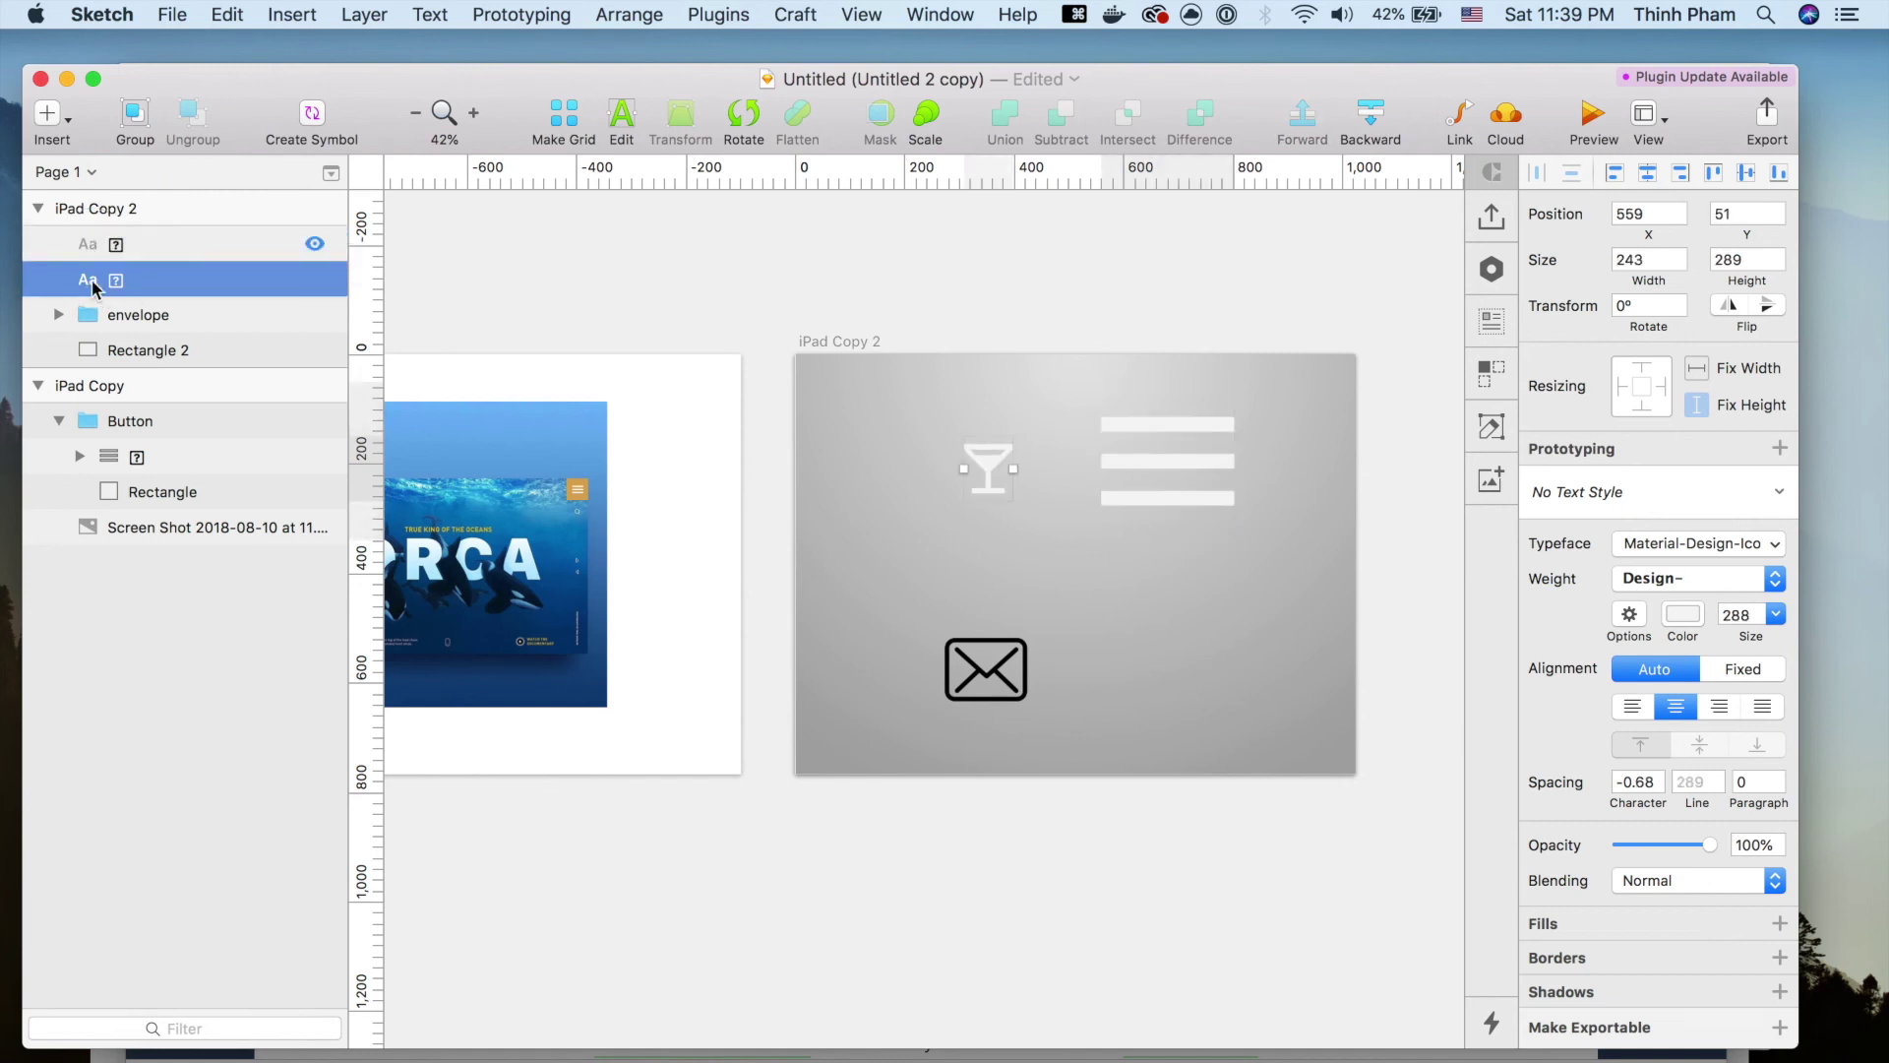
Recolor the three-bar menu icon's text layer on the iPad Copy 2 artboard to the muted red 9E6D6D.
click(213, 254)
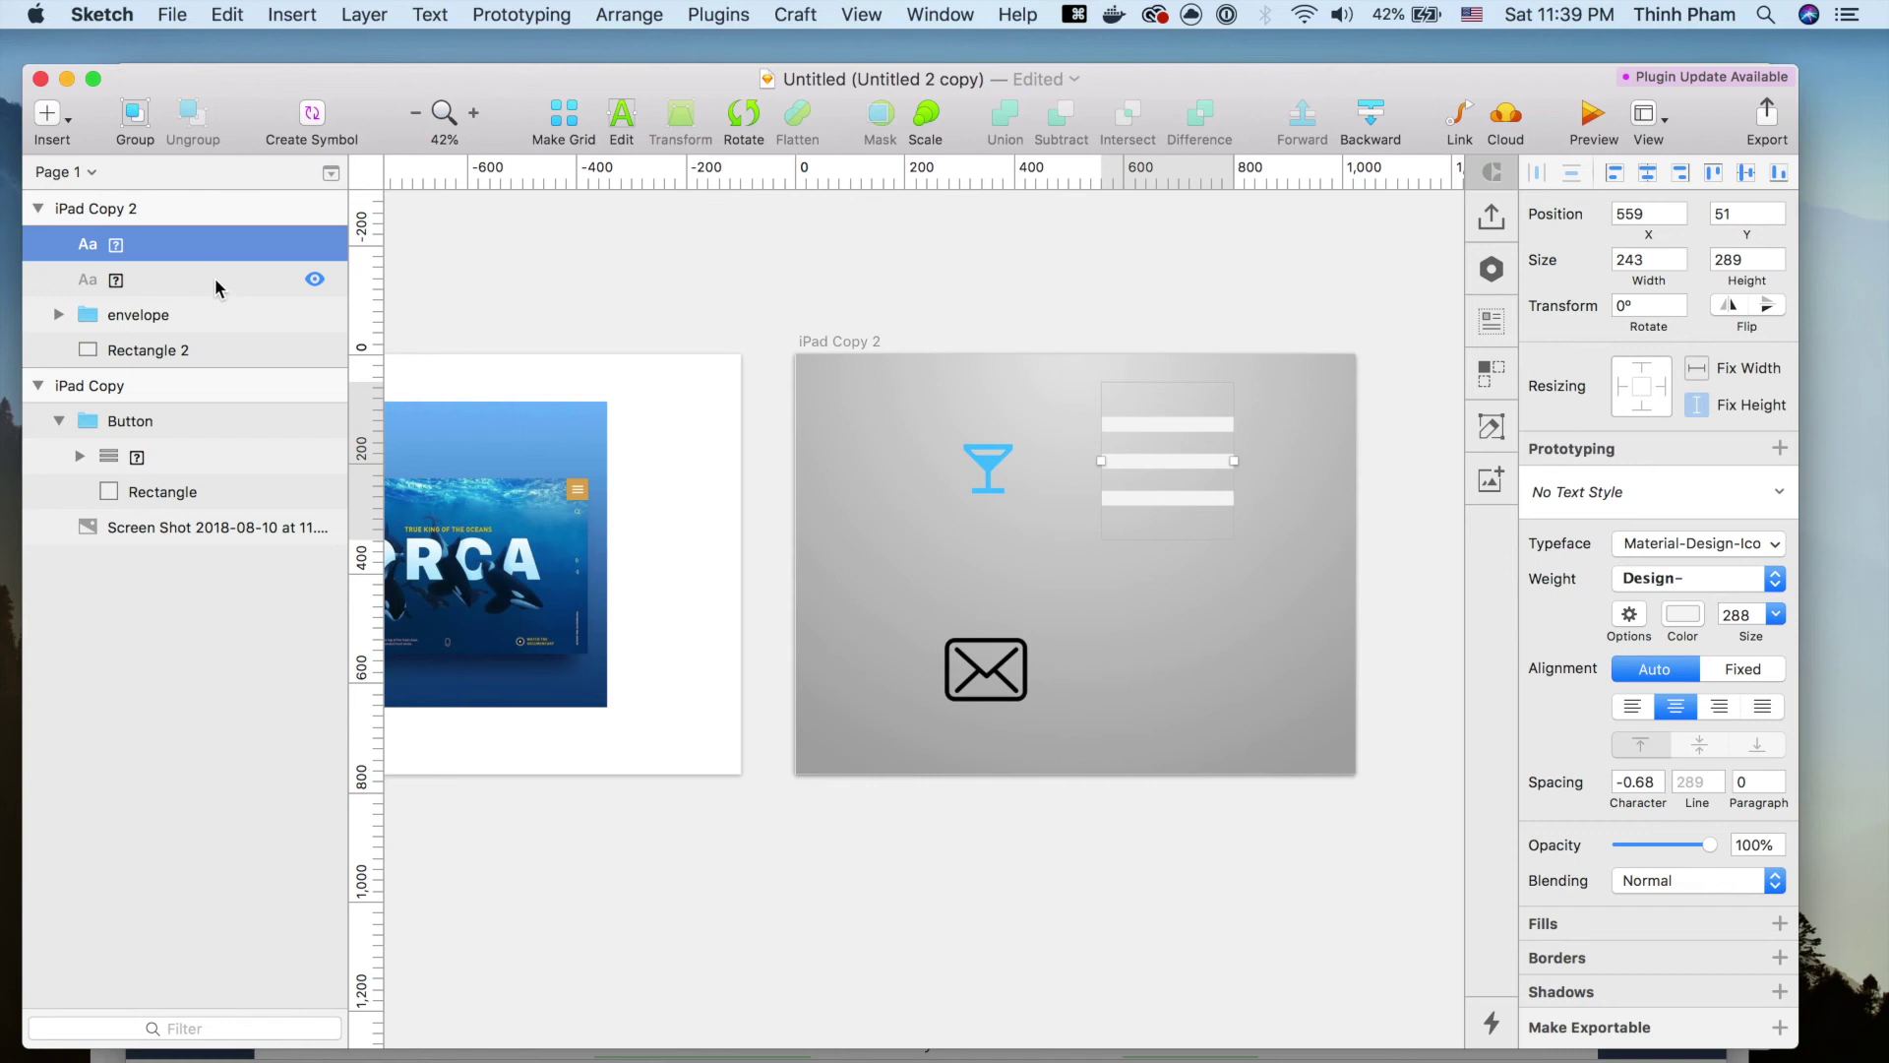
click(1683, 615)
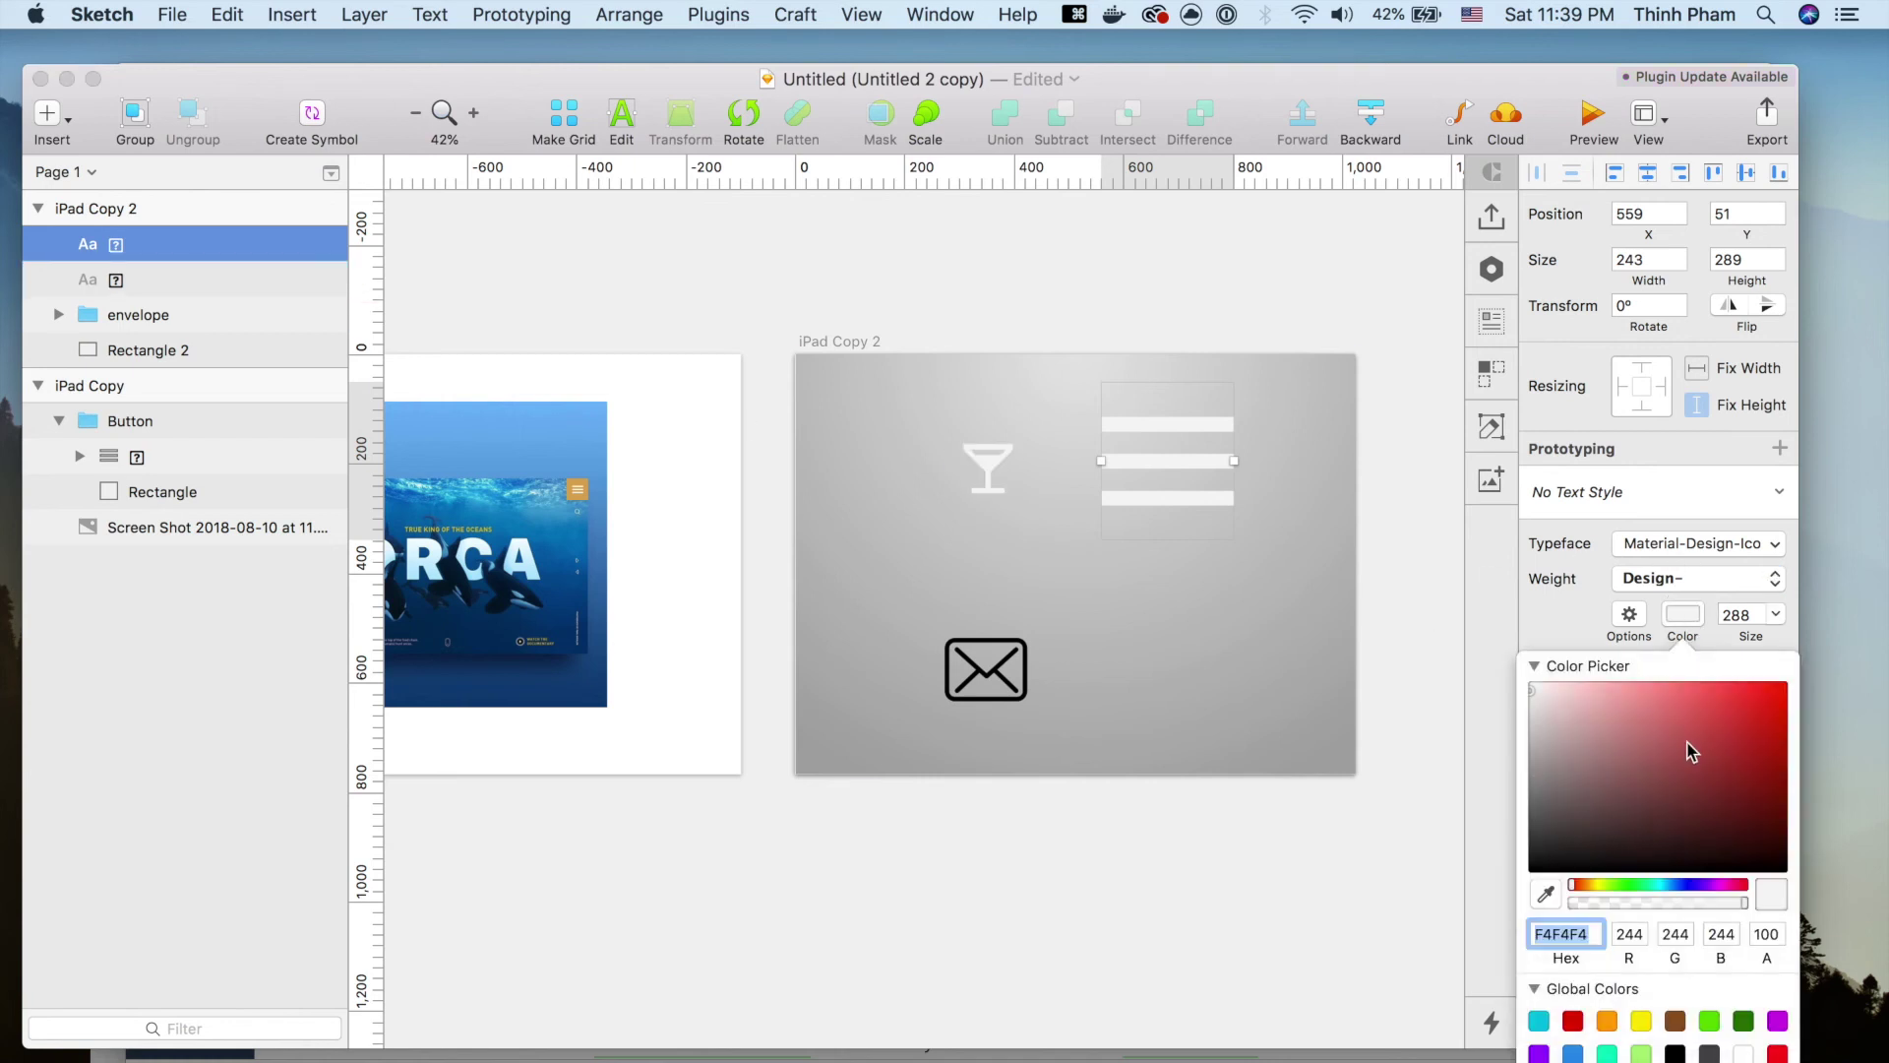
drag(1591, 795, 1609, 755)
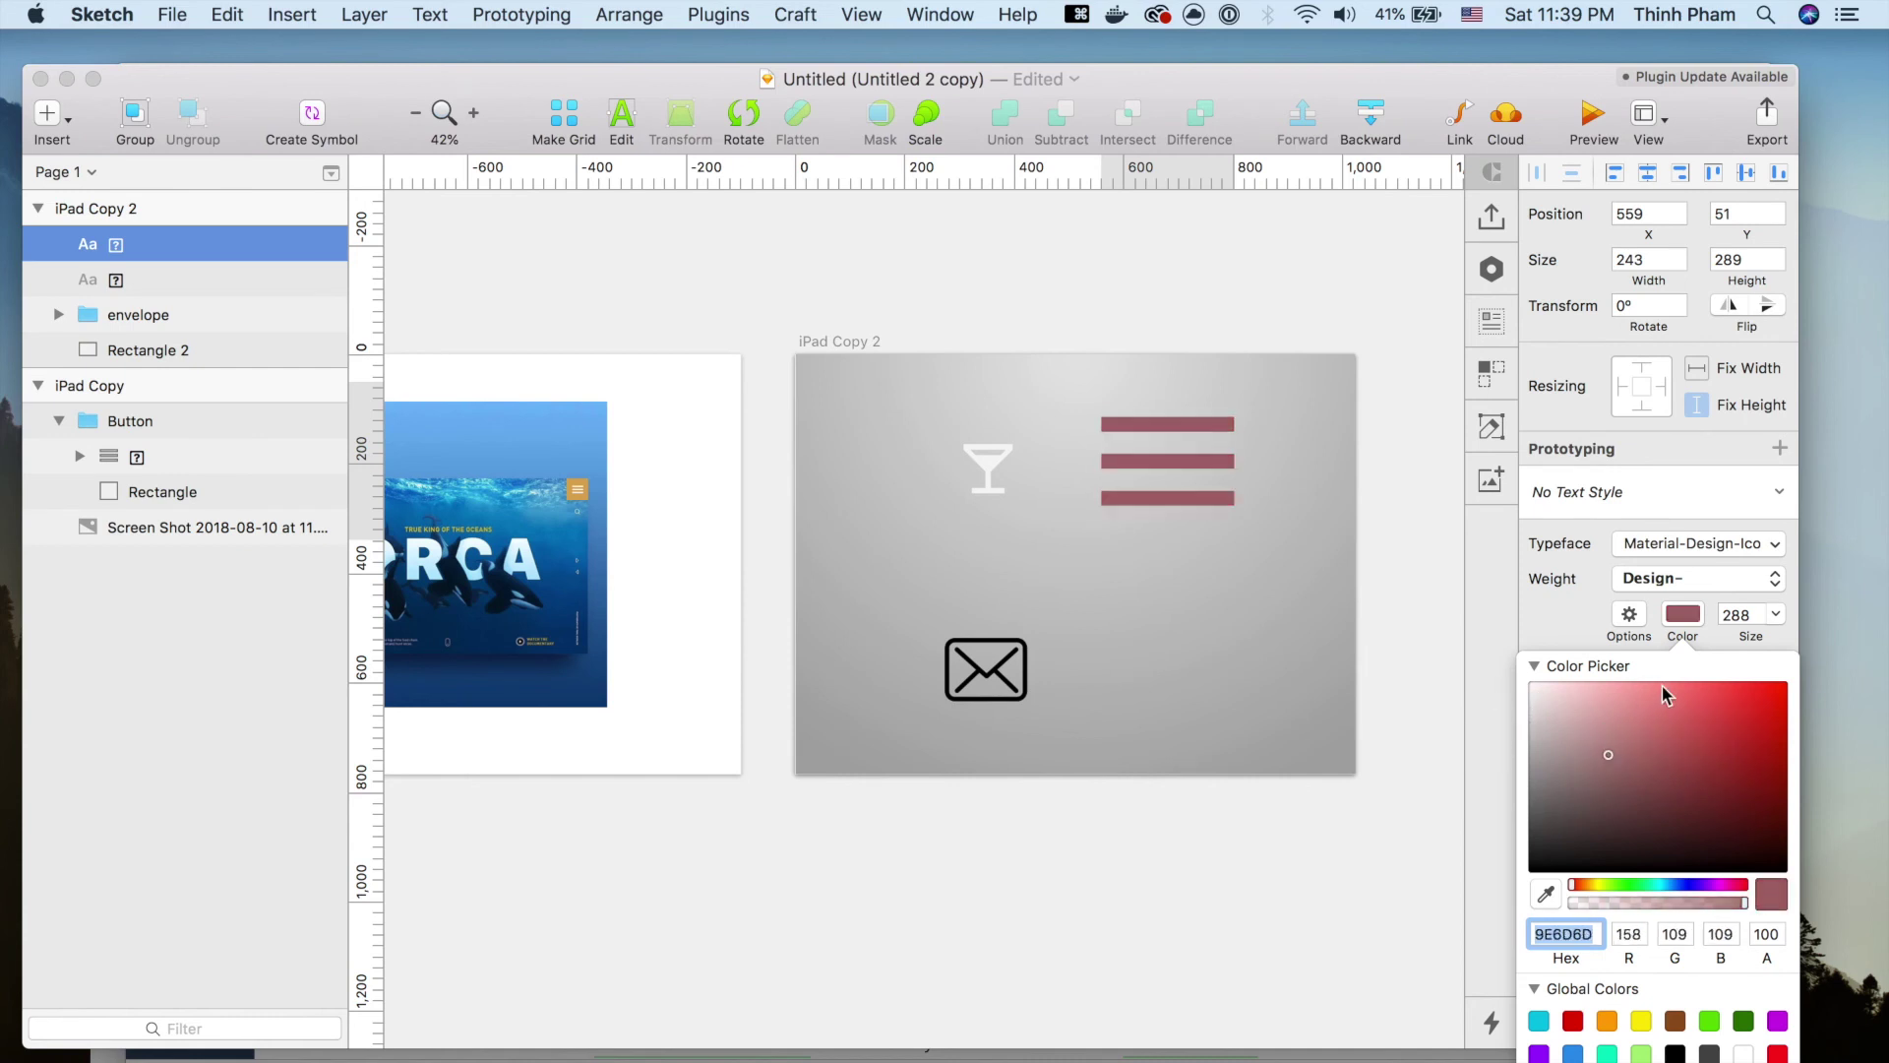
click(1537, 622)
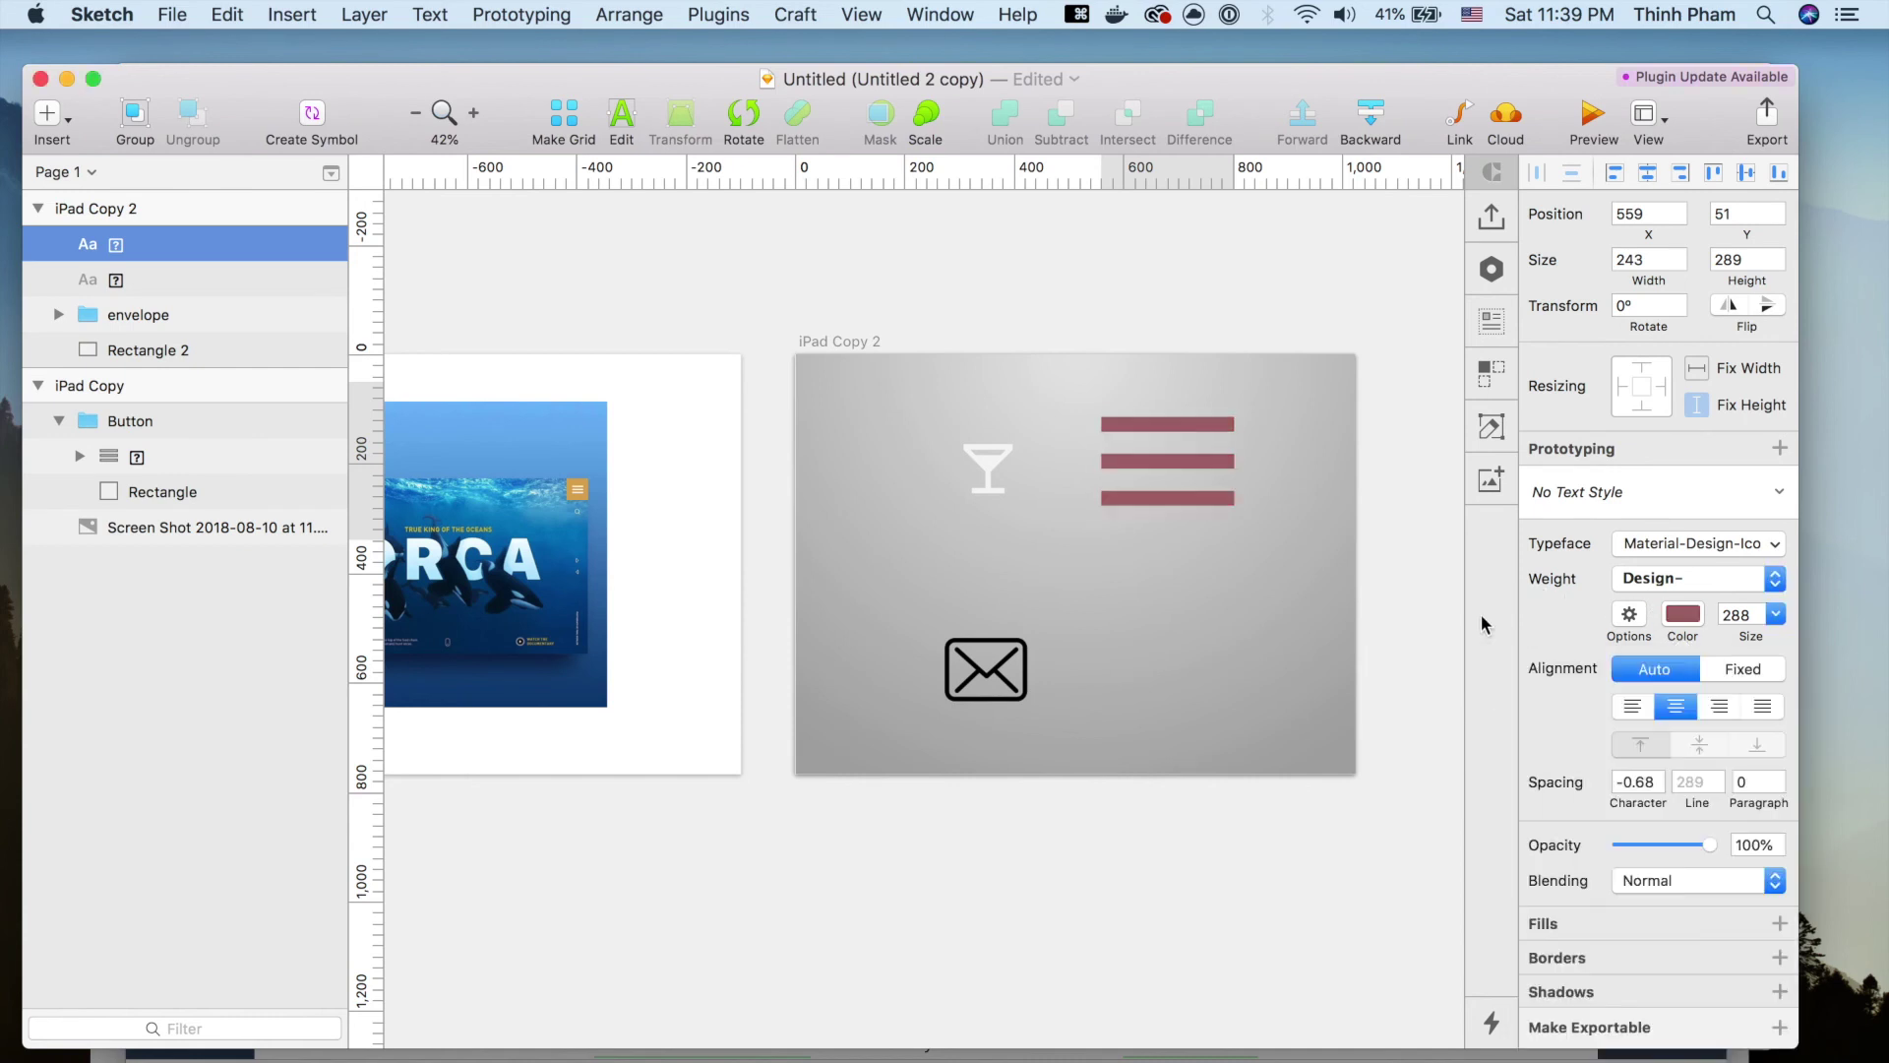
Select all the shape and path layers inside the envelope group and set their fill color to red D22323.
click(1019, 677)
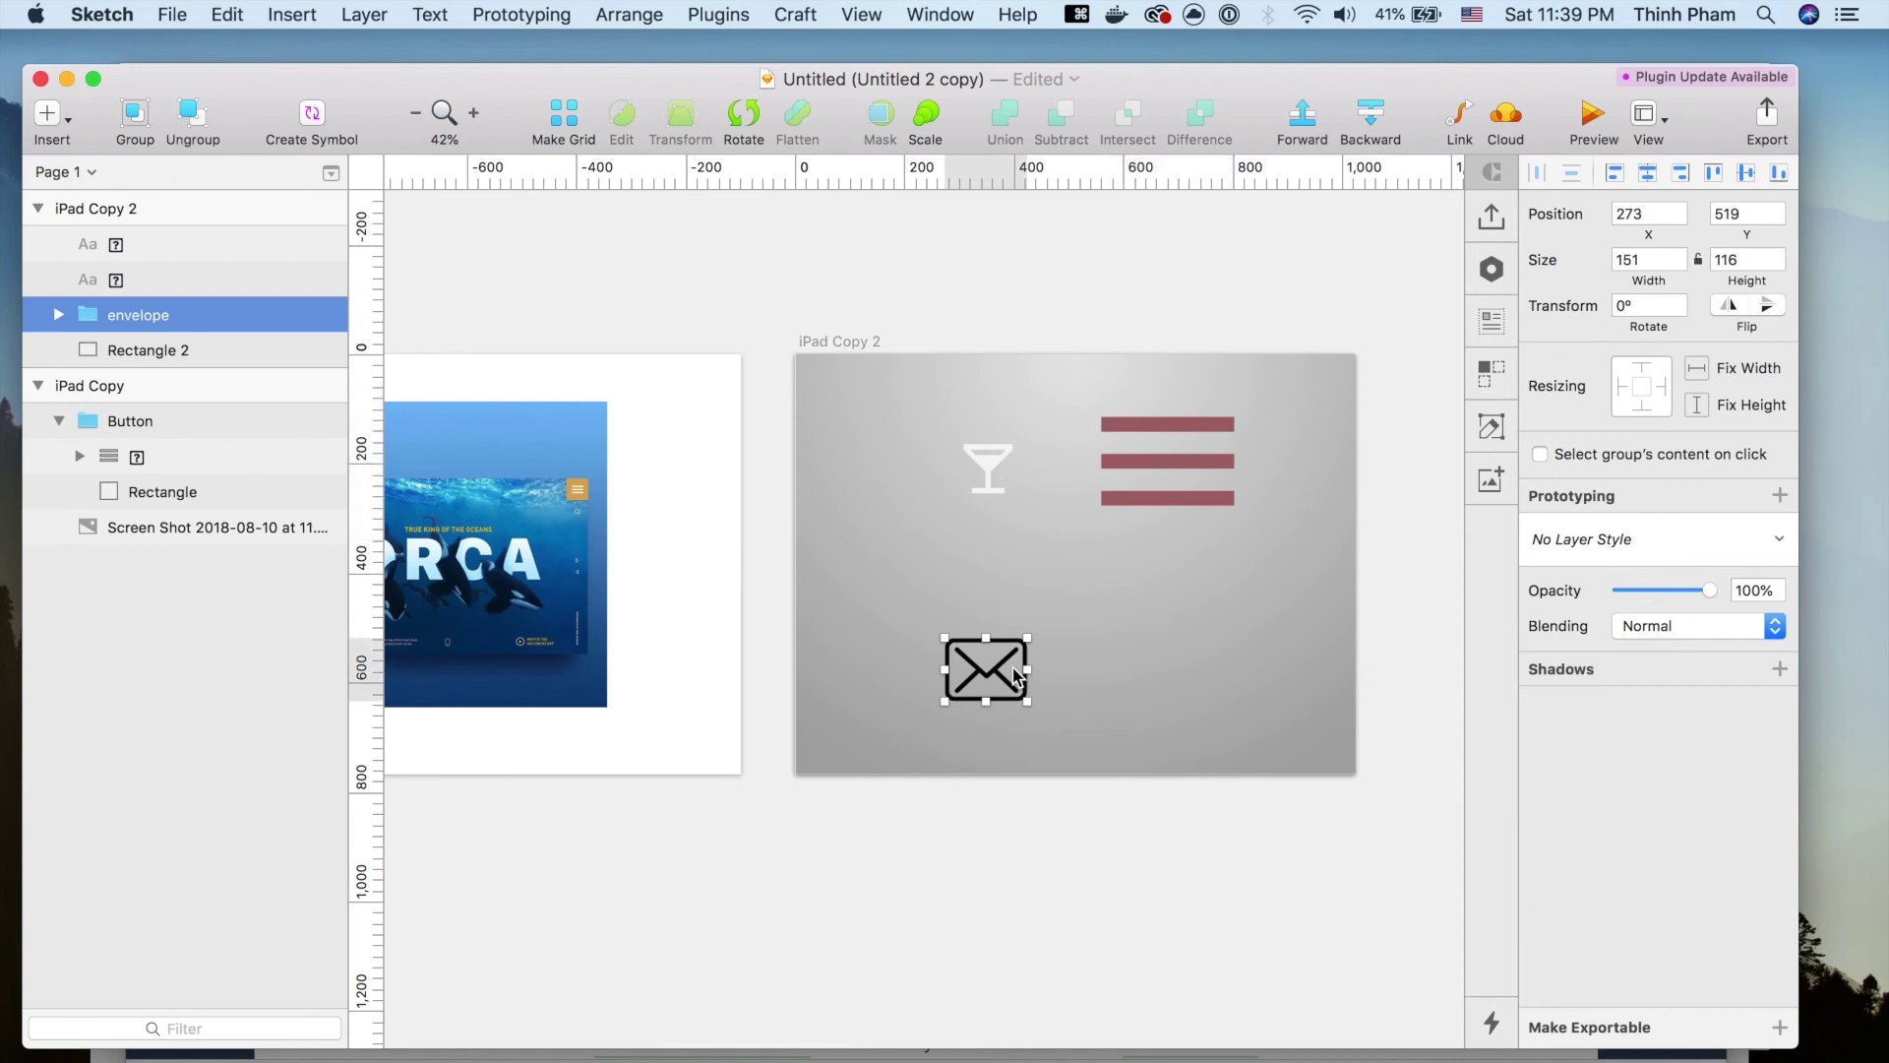
click(59, 315)
click(79, 385)
click(217, 350)
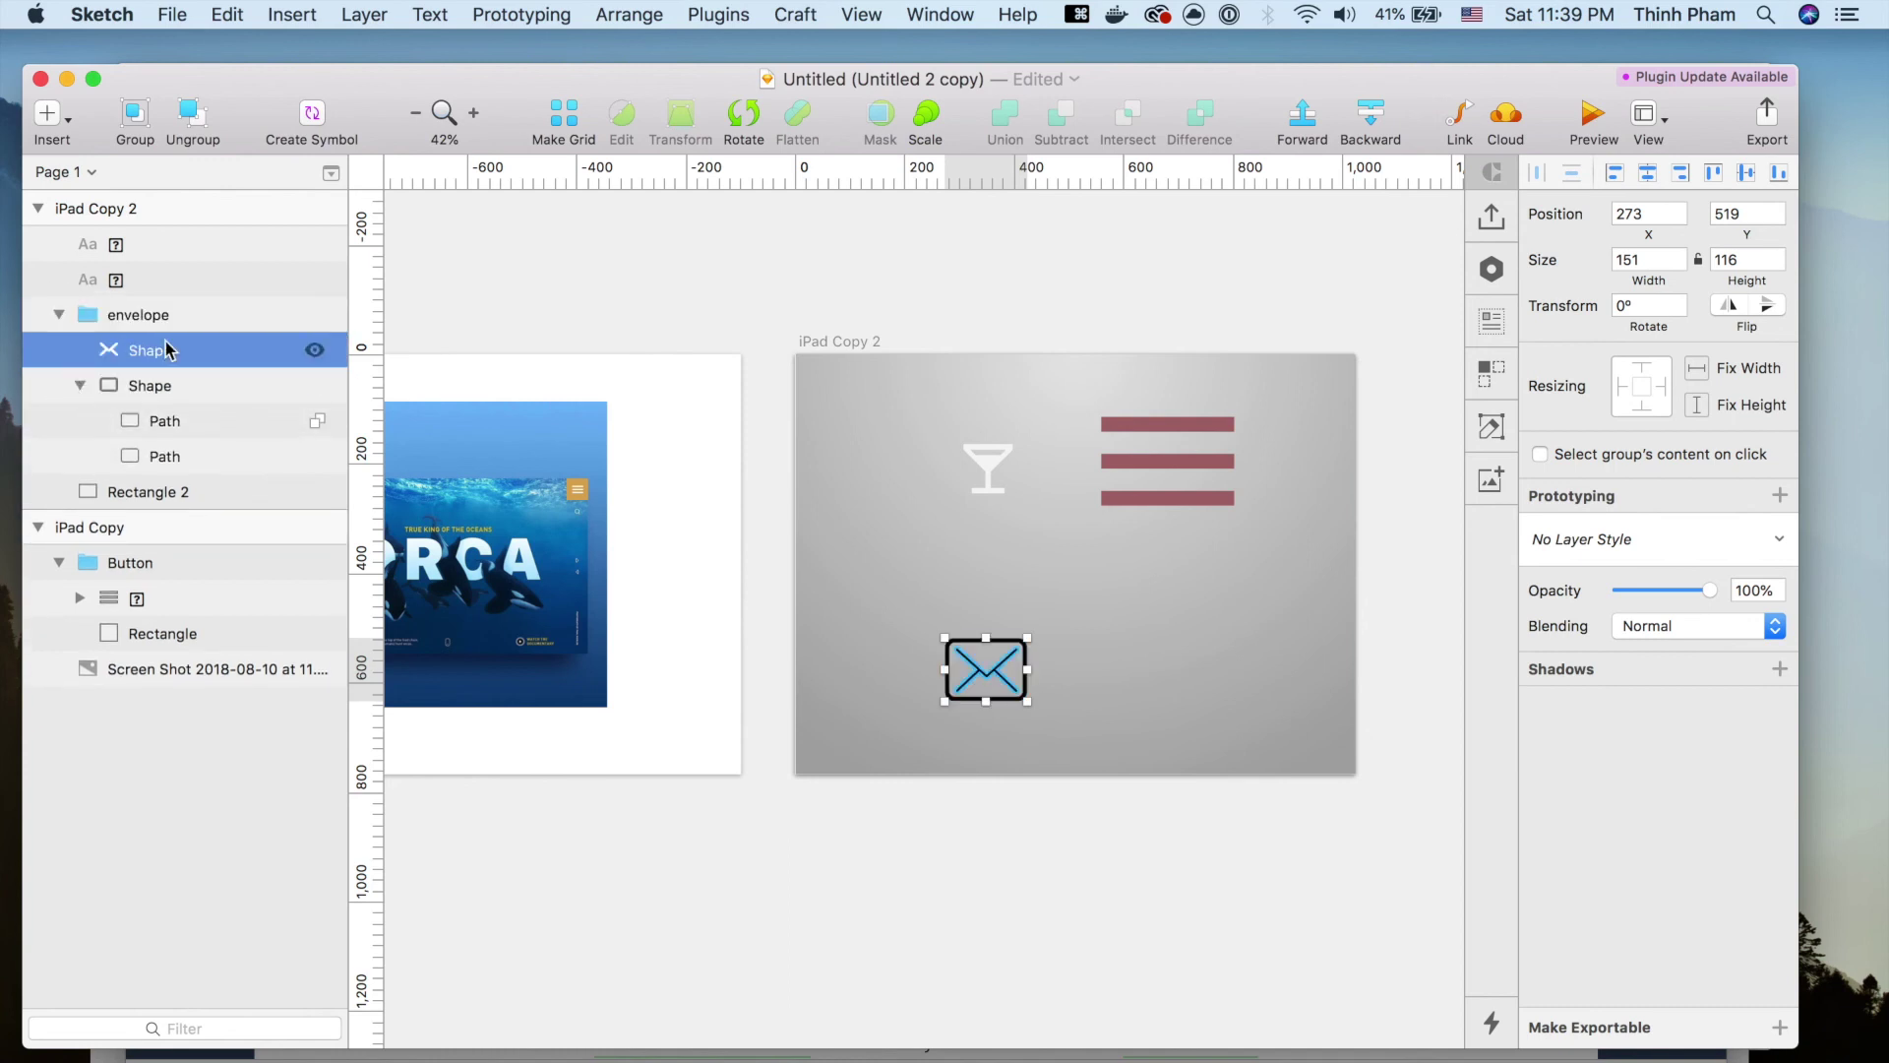
shift+click(182, 442)
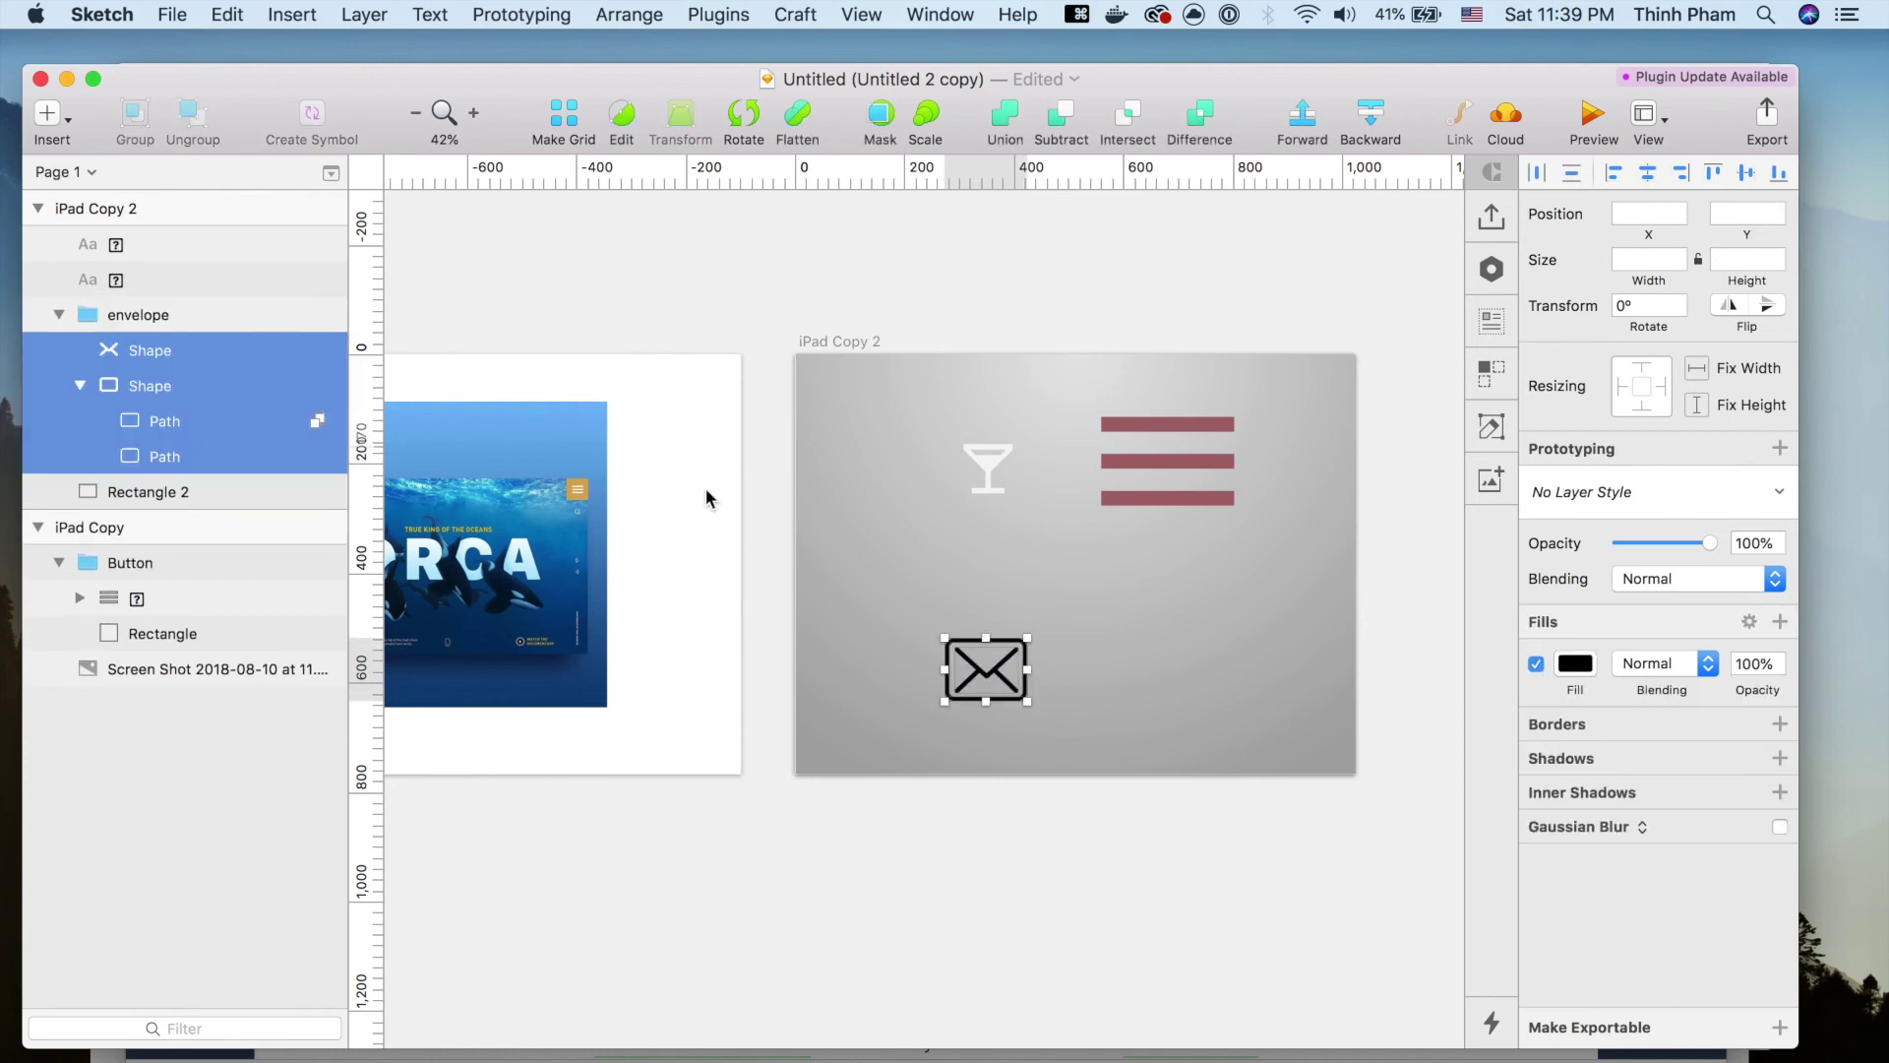
click(1572, 668)
drag(1569, 843, 1742, 814)
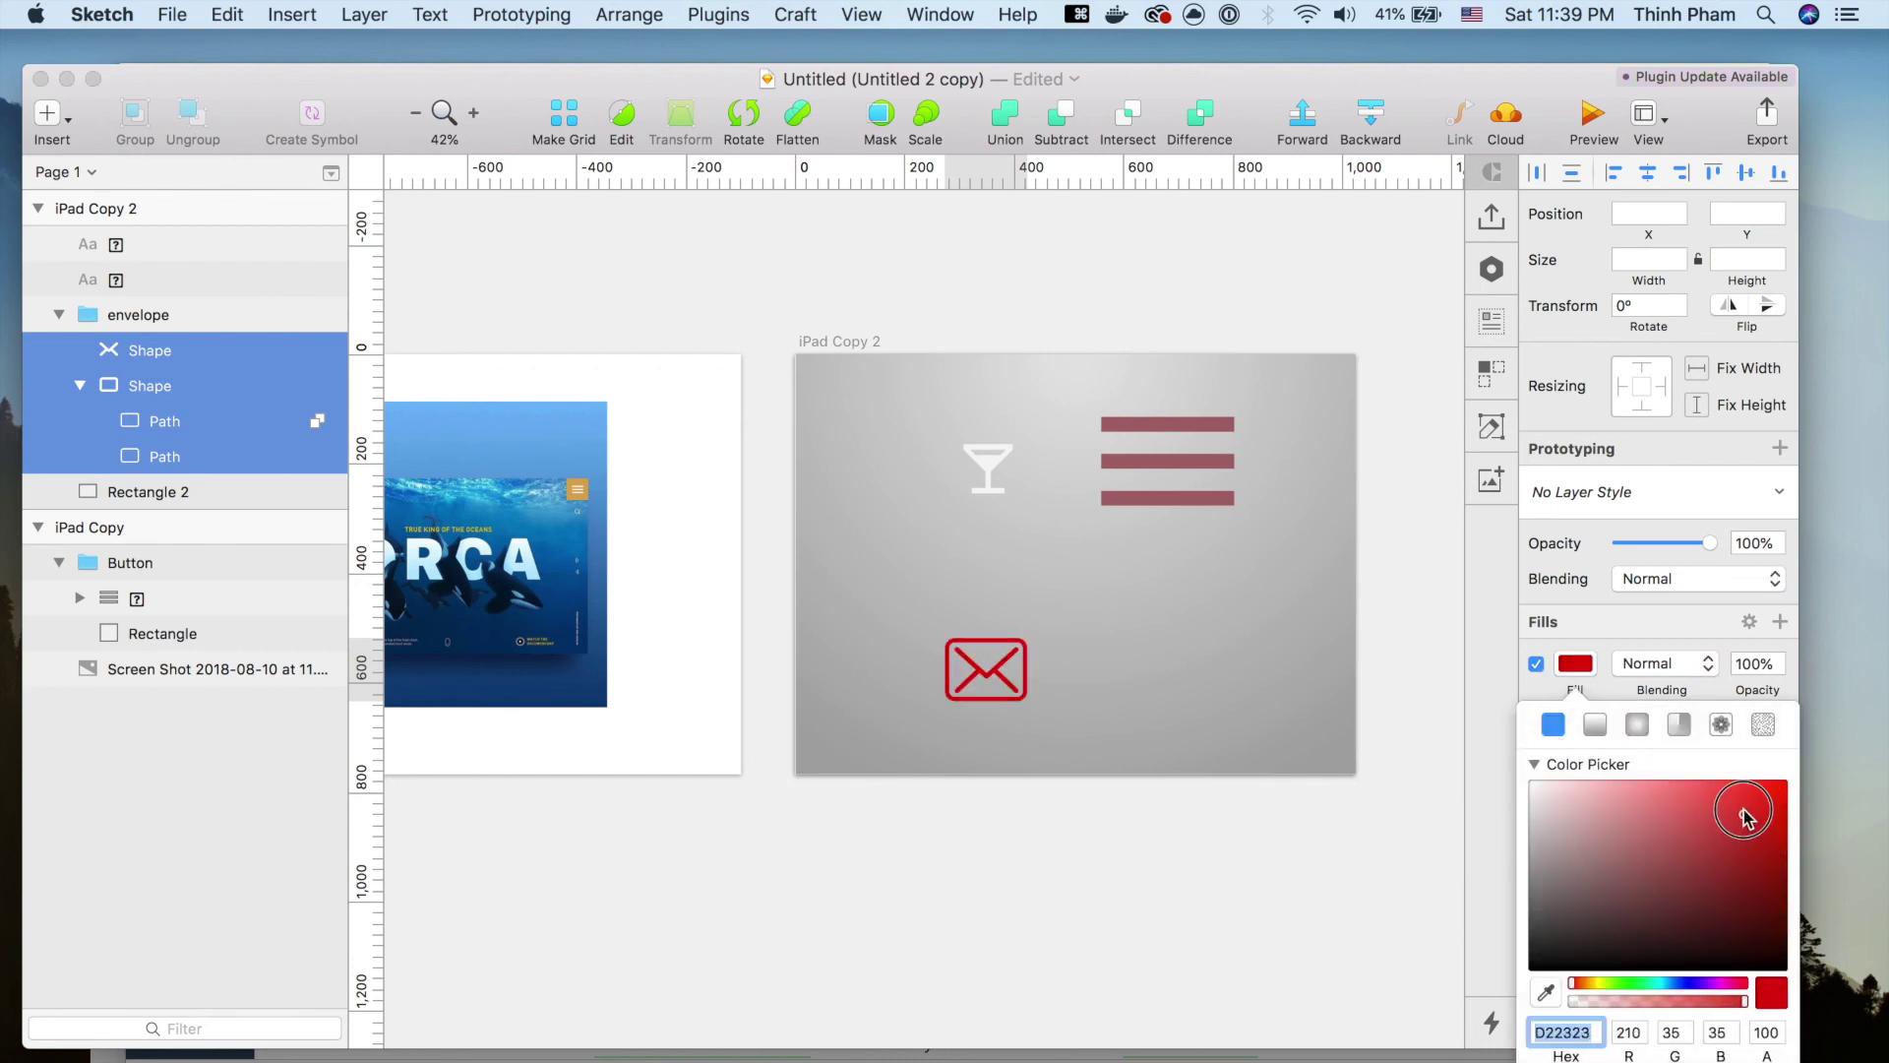
click(1435, 584)
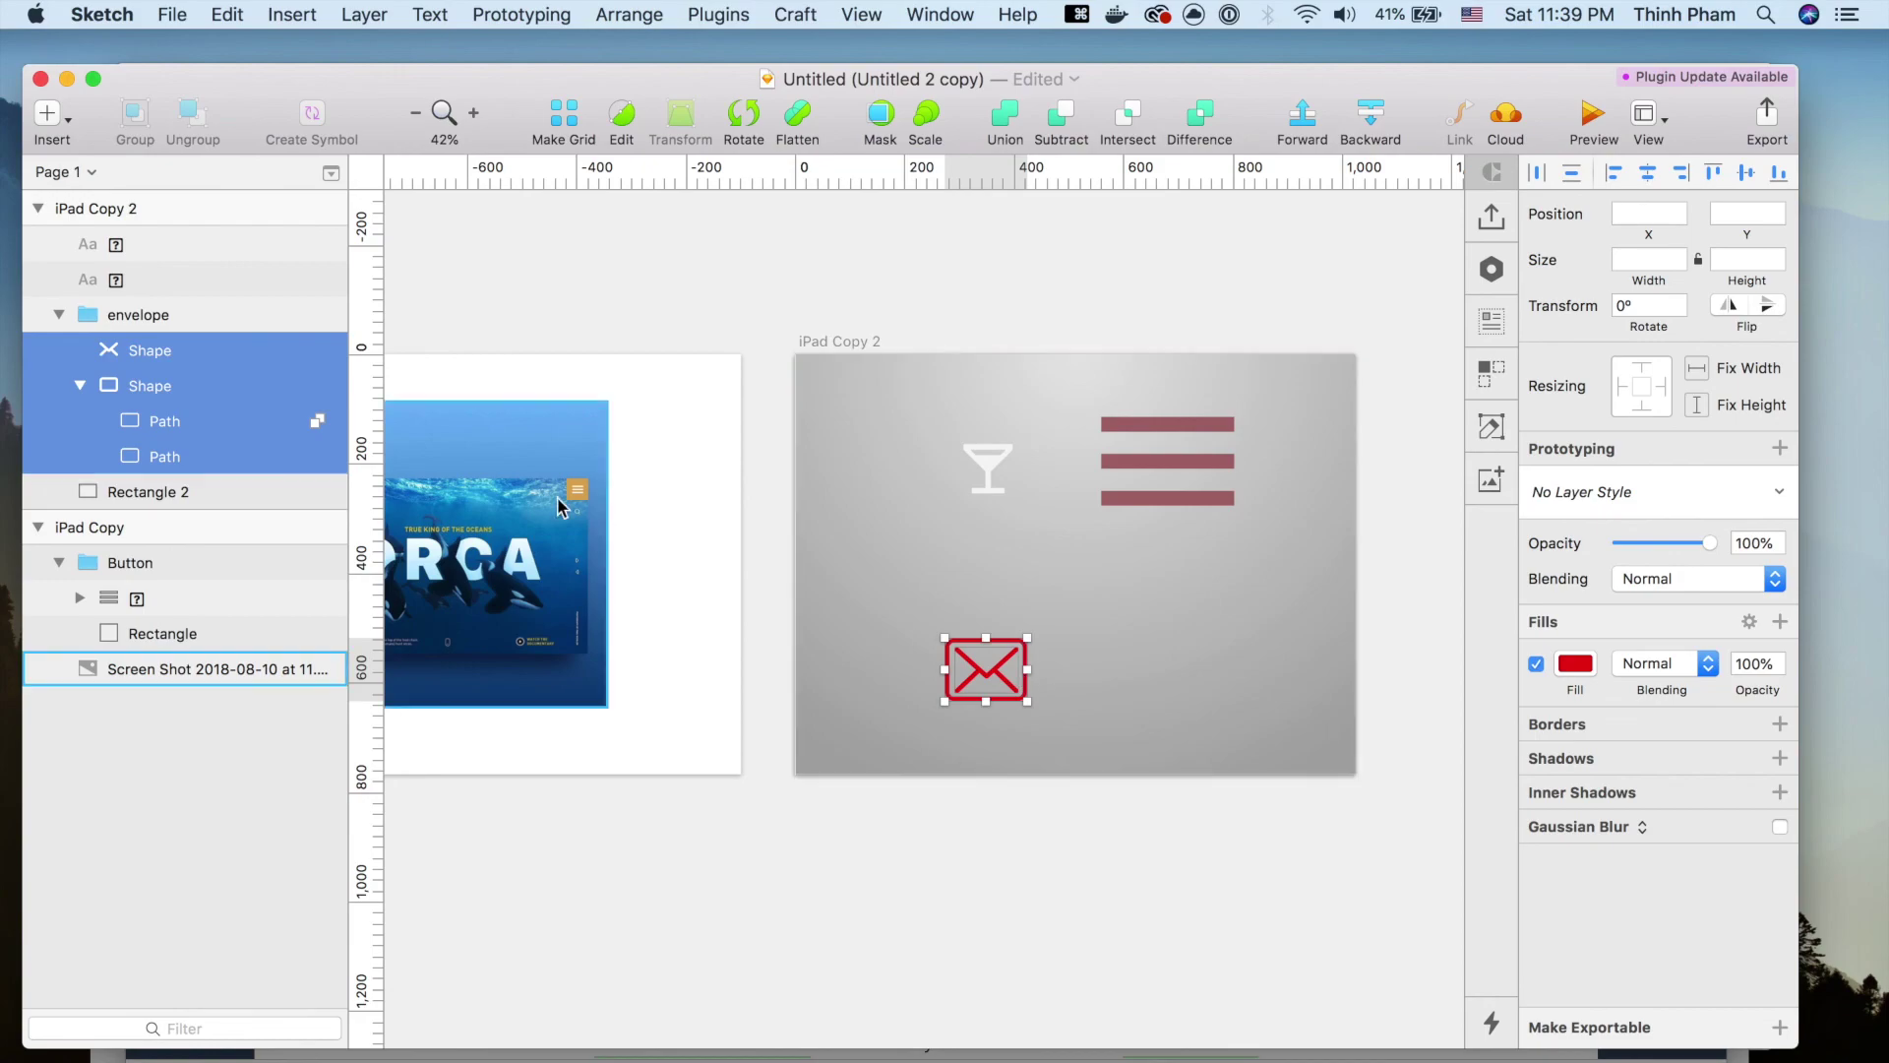
key(super+Tab)
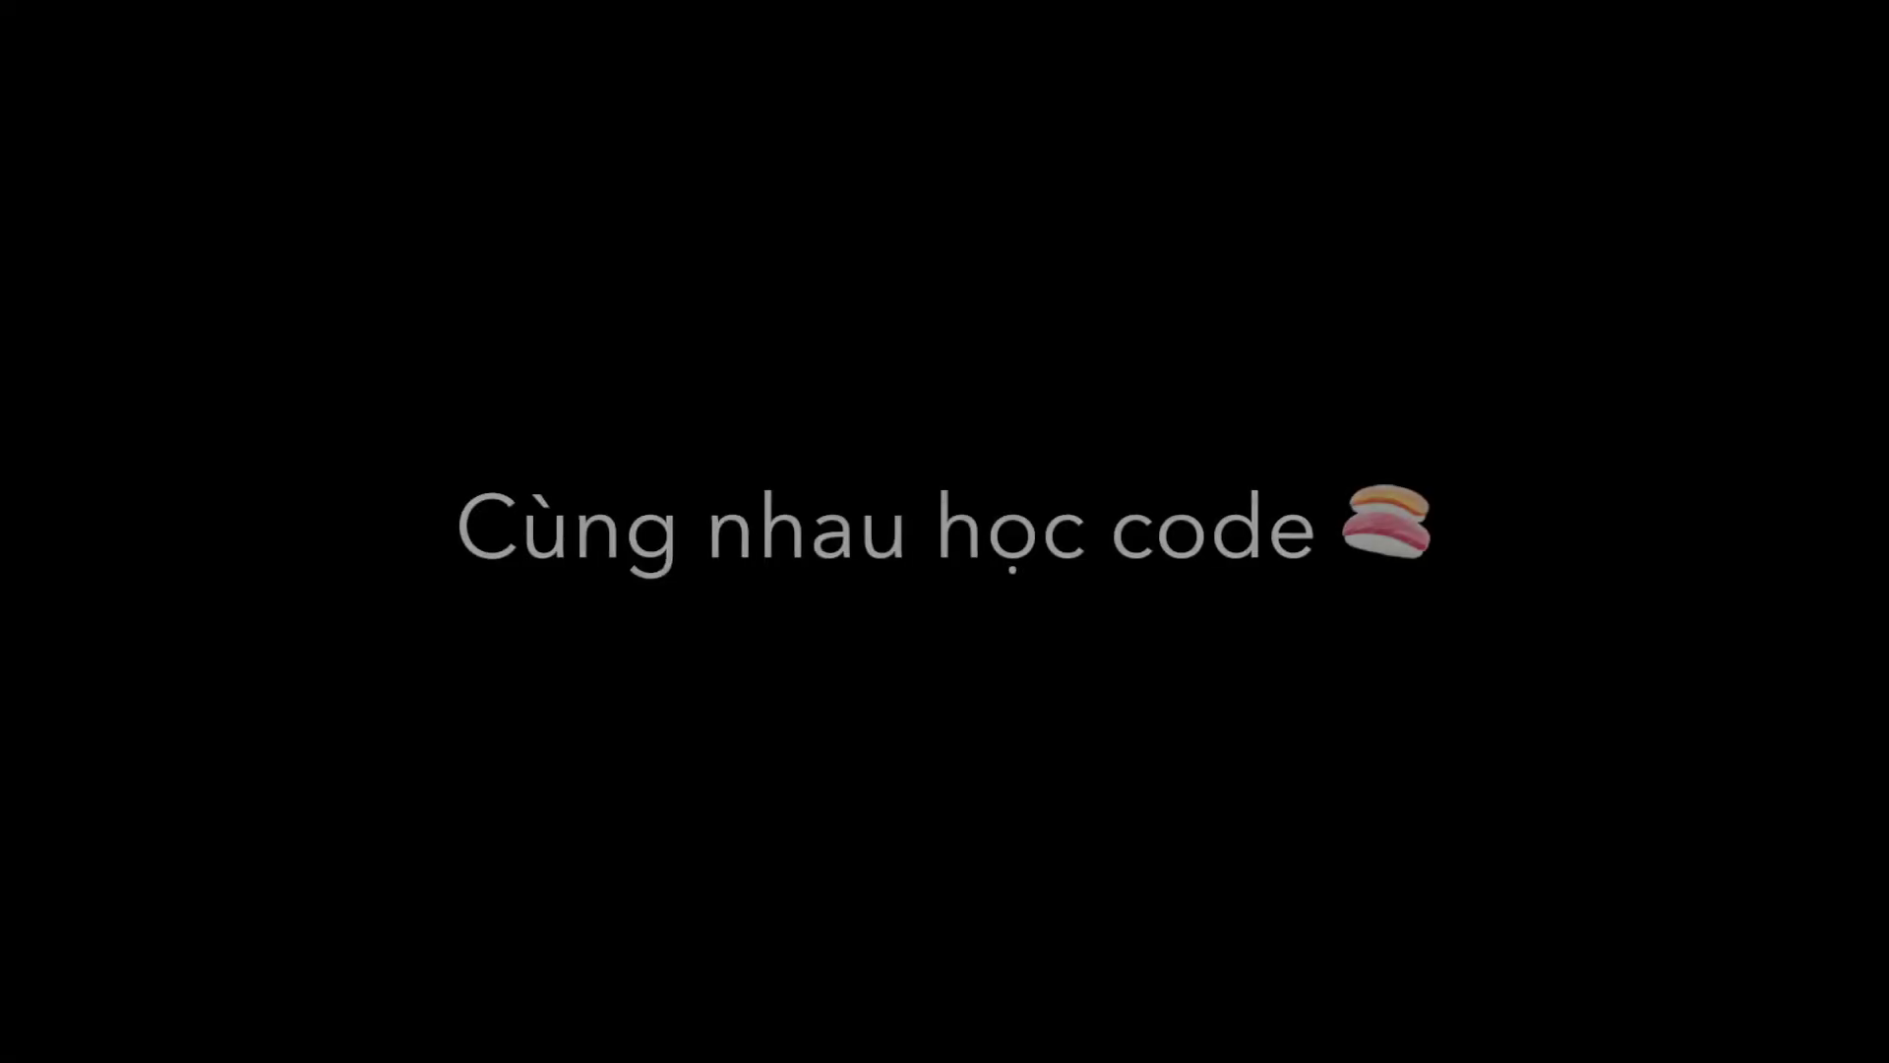